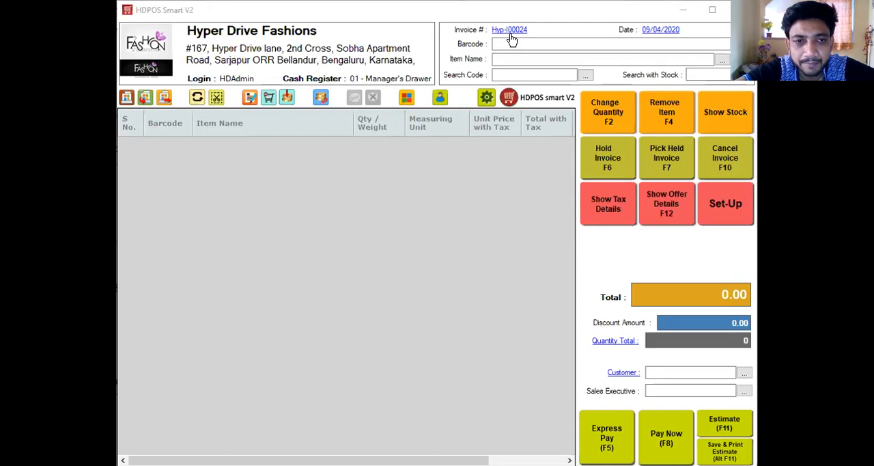
# Step: Switch to the browser, view the Hyper Drive contact page, and open the company's support portal from it
pyautogui.hotkey('alt', 'Tab')
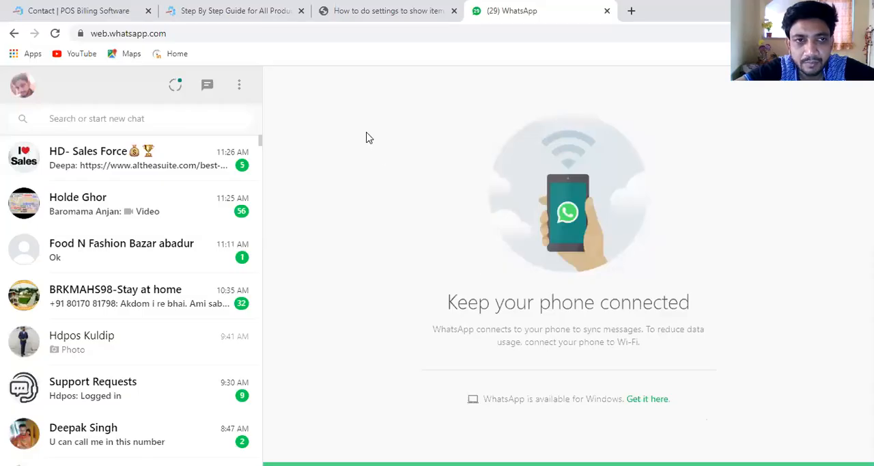
pyautogui.click(71, 11)
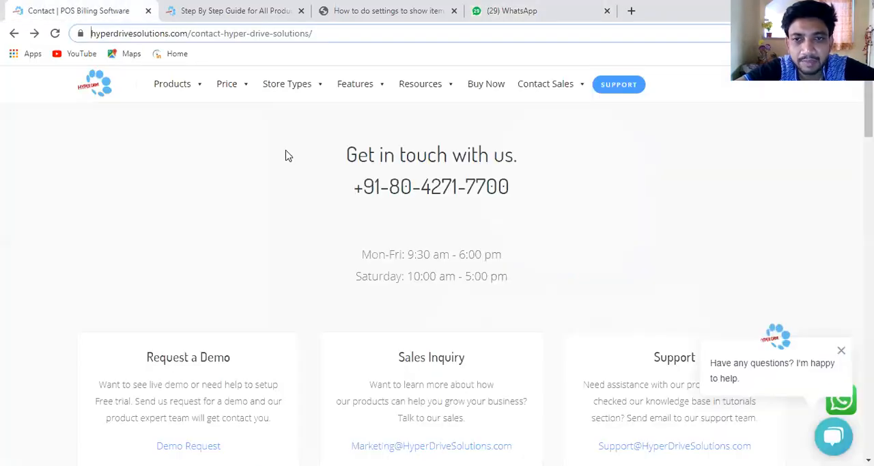
pyautogui.click(332, 35)
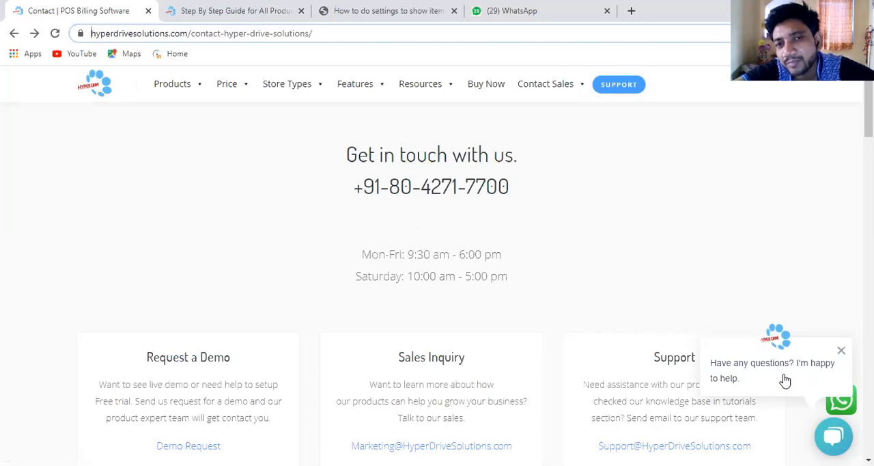
pyautogui.click(622, 85)
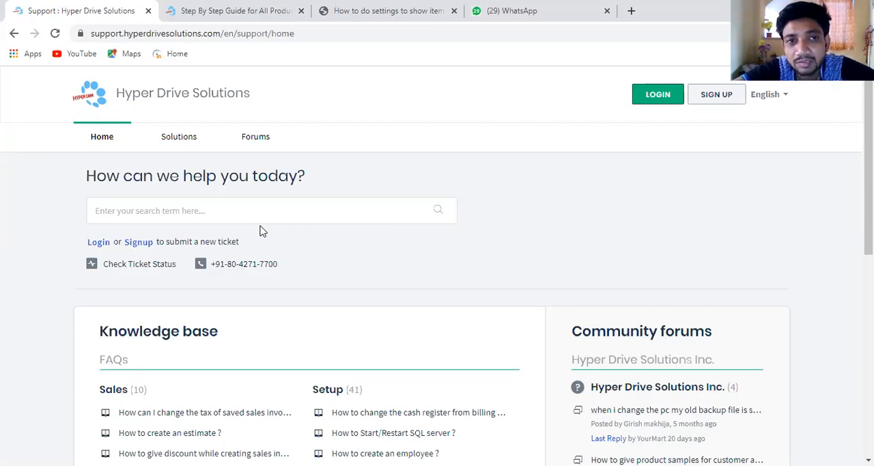
# Step: Load the home page of tutorials.hyperdrivesolutions.com in place of the filtered item search and view its Resources entries
pyautogui.click(233, 25)
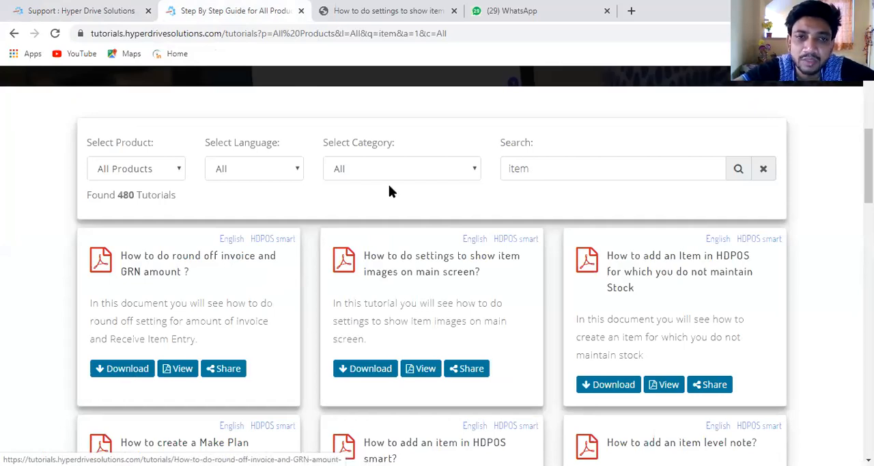
pyautogui.click(481, 41)
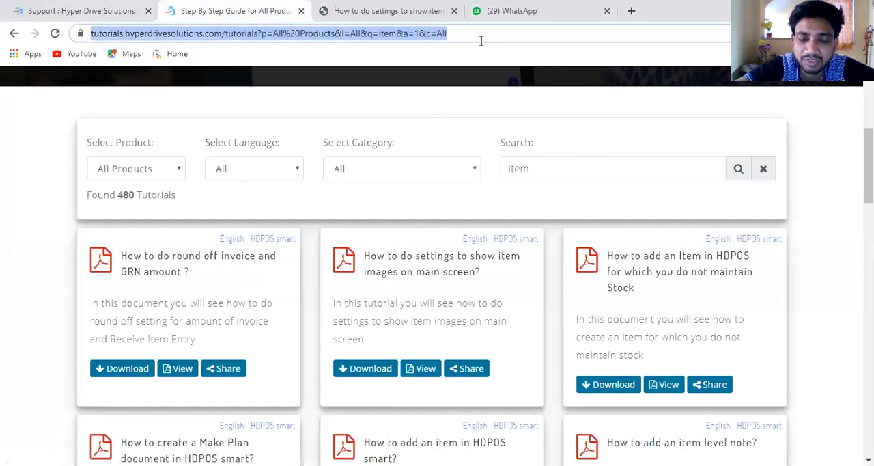
pyautogui.click(481, 41)
pyautogui.press('BackSpace')
pyautogui.press('BackSpace')
pyautogui.press('BackSpace')
pyautogui.press('BackSpace')
pyautogui.press('BackSpace')
pyautogui.press('BackSpace')
pyautogui.press('BackSpace')
pyautogui.press('BackSpace')
pyautogui.press('BackSpace')
pyautogui.press('BackSpace')
pyautogui.press('BackSpace')
pyautogui.press('BackSpace')
pyautogui.press('BackSpace')
pyautogui.press('BackSpace')
pyautogui.press('BackSpace')
pyautogui.press('BackSpace')
pyautogui.press('BackSpace')
pyautogui.press('BackSpace')
pyautogui.press('BackSpace')
pyautogui.press('BackSpace')
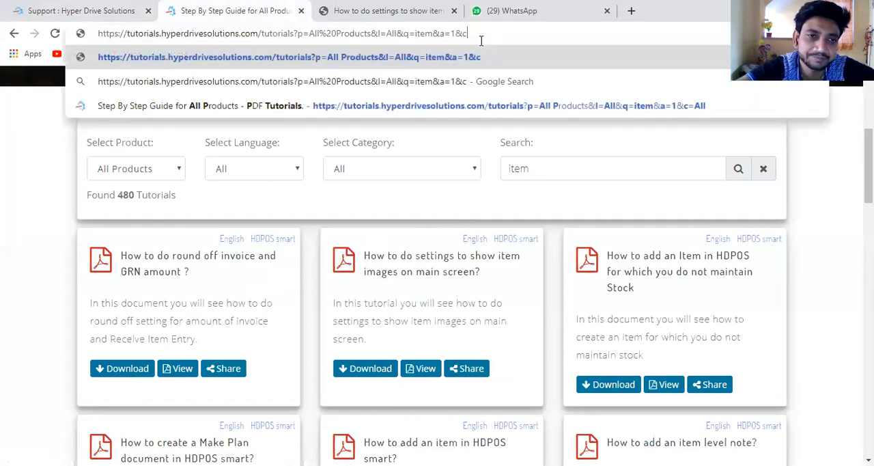
pyautogui.press('BackSpace')
pyautogui.press('BackSpace')
pyautogui.press('BackSpace')
pyautogui.press('BackSpace')
pyautogui.press('BackSpace')
pyautogui.press('BackSpace')
pyautogui.press('BackSpace')
pyautogui.press('BackSpace')
pyautogui.press('BackSpace')
pyautogui.press('BackSpace')
pyautogui.press('BackSpace')
pyautogui.press('BackSpace')
pyautogui.press('BackSpace')
pyautogui.press('BackSpace')
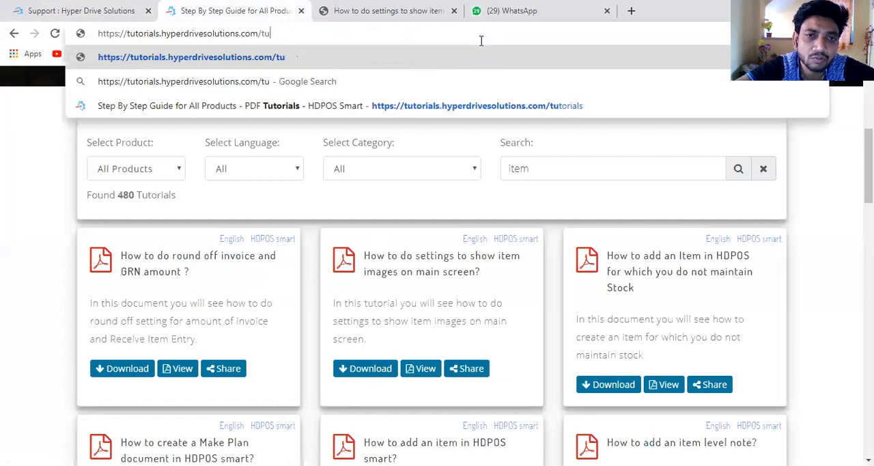
pyautogui.press('Return')
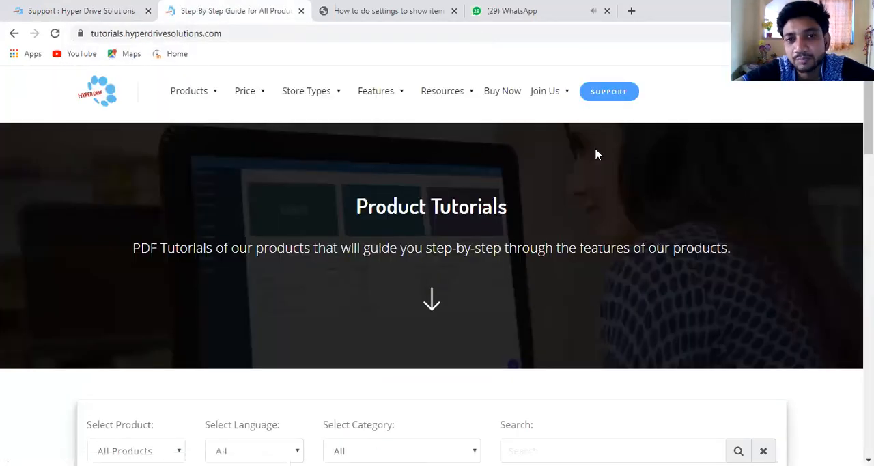
pyautogui.moveTo(470, 97)
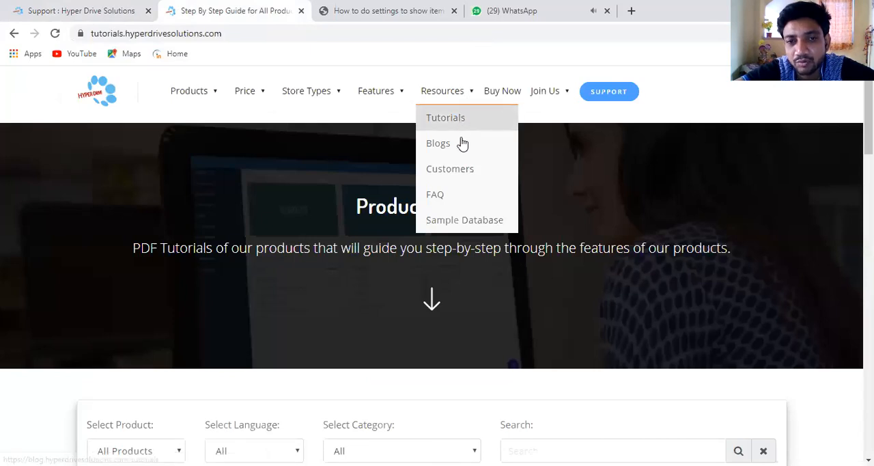
pyautogui.moveTo(540, 111)
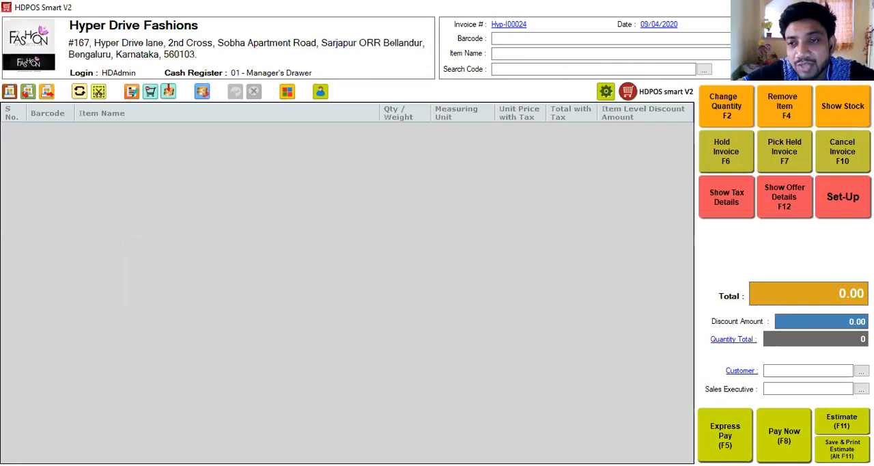
# Step: Switch to HDPOS Smart and open the Items list in Set-Up to view the items with their images
pyautogui.click(844, 198)
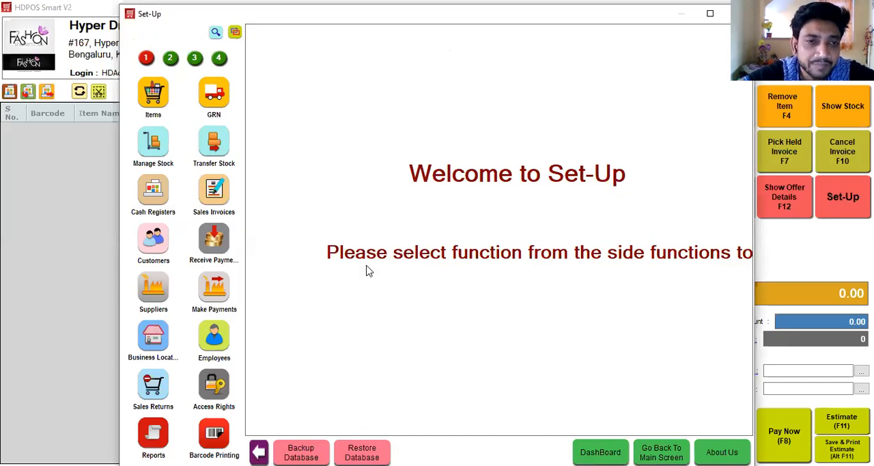
pyautogui.click(154, 92)
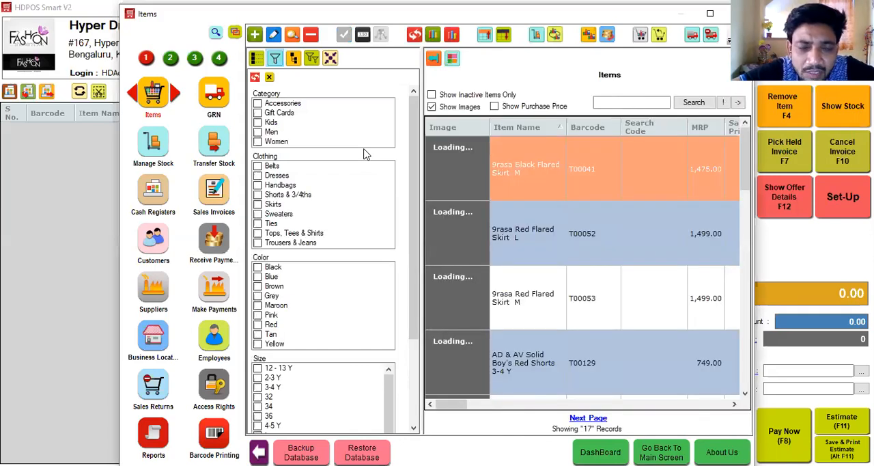
pyautogui.hotkey('alt', 'Tab')
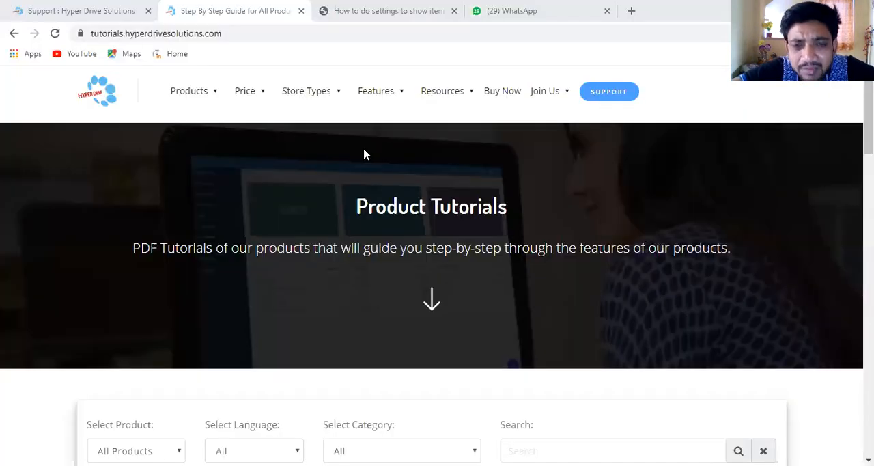
pyautogui.hotkey('alt', 'Tab')
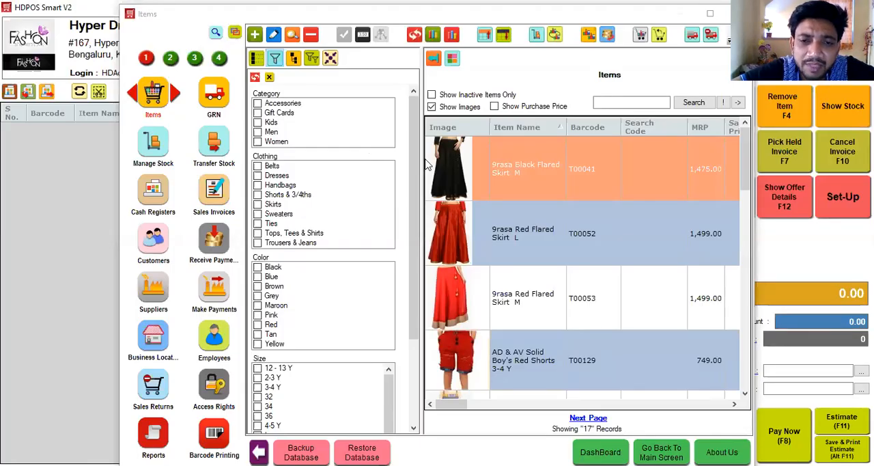
pyautogui.moveTo(453, 315)
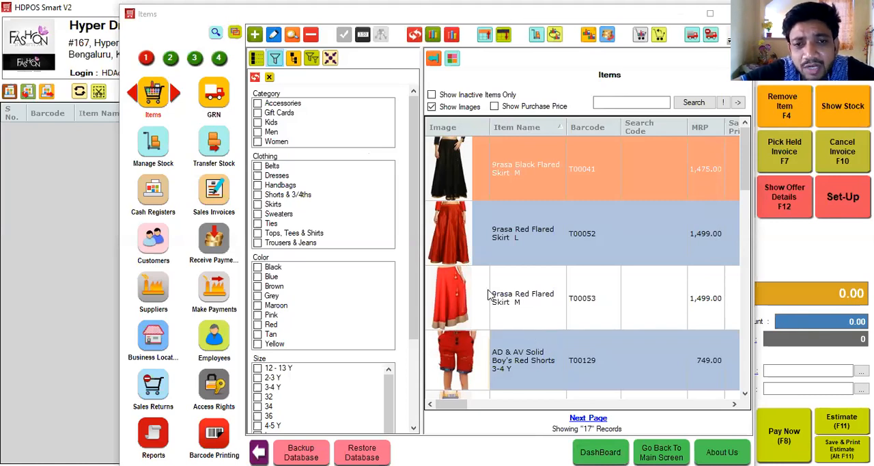
# Step: Open the 9rasa Black Flared Skirt item for editing and examine its user fields and the suggested Garment Store fields
pyautogui.click(273, 35)
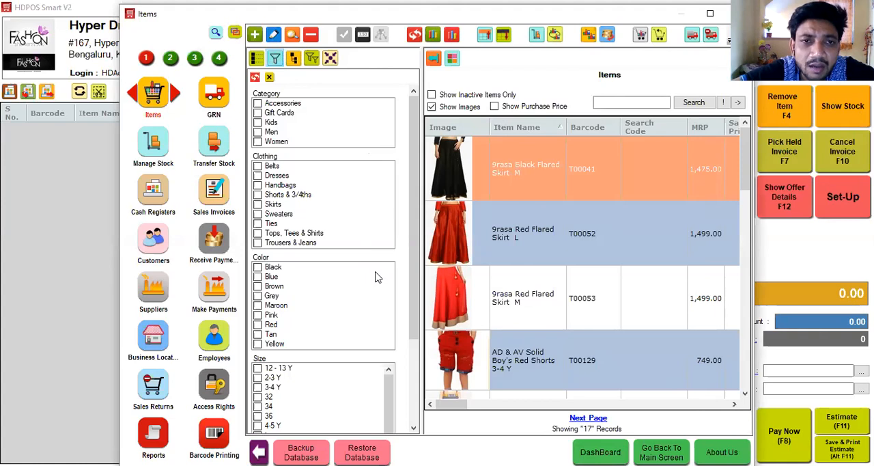
pyautogui.click(273, 37)
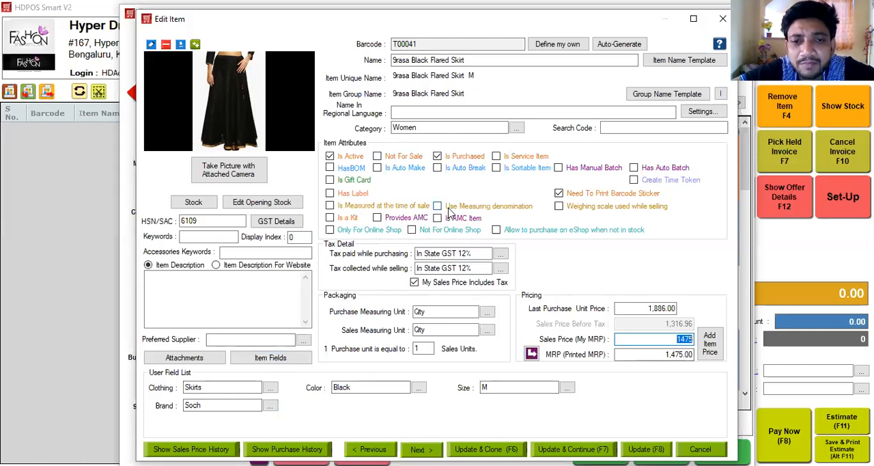
pyautogui.click(260, 362)
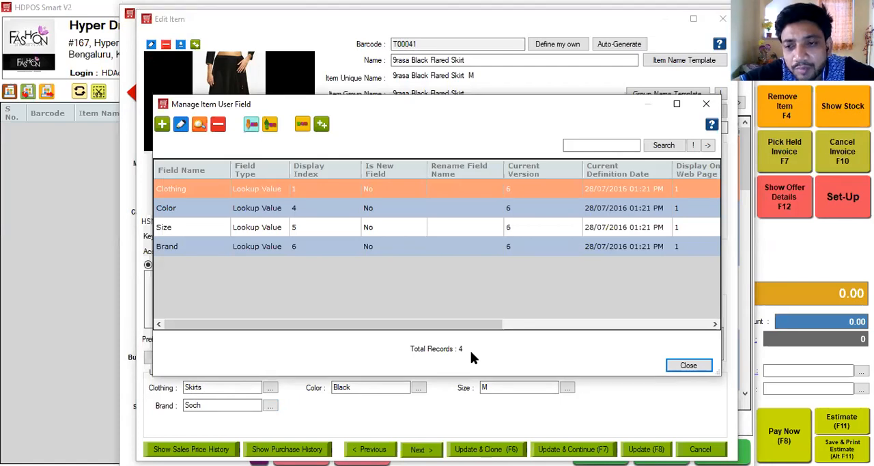
pyautogui.click(322, 124)
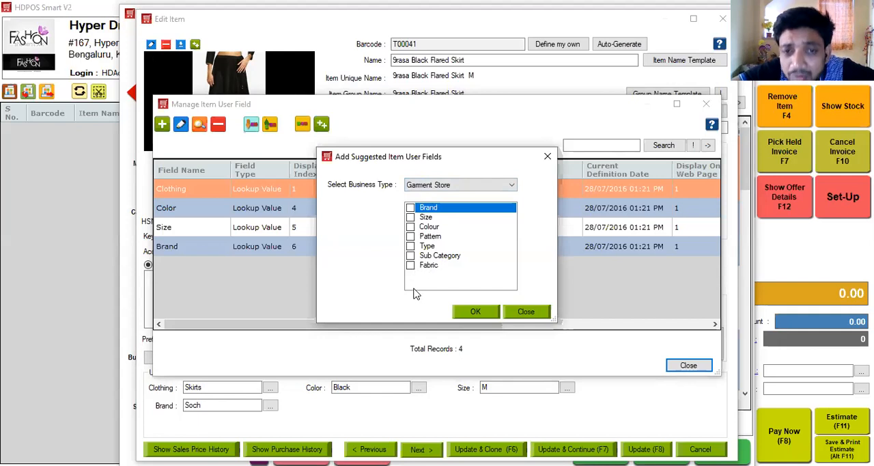
pyautogui.click(548, 156)
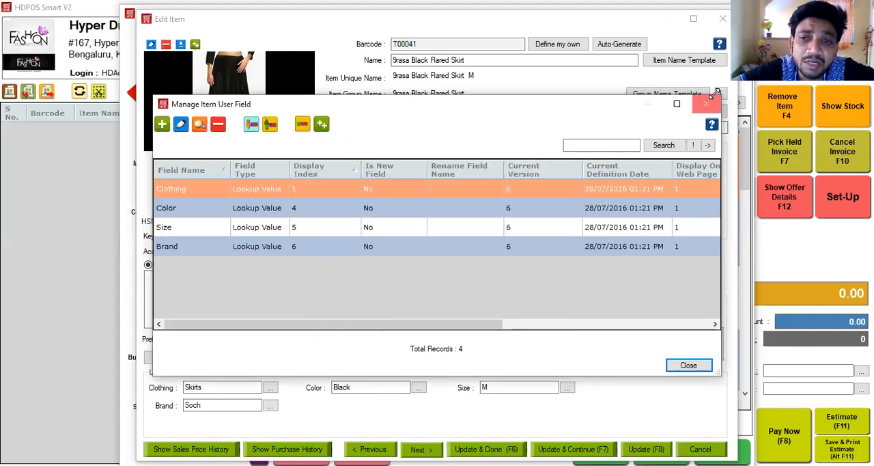
pyautogui.click(710, 105)
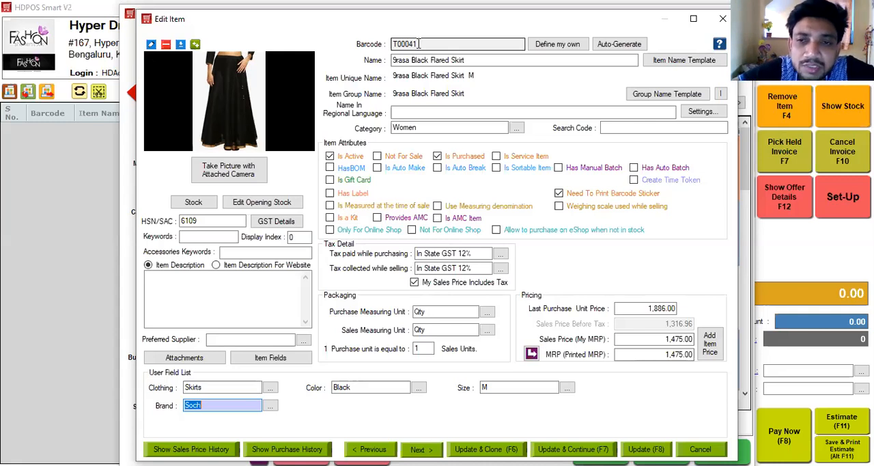
# Step: Try the custom barcode 1212121 on the skirt item, and replace it with an auto-generated barcode
pyautogui.click(543, 44)
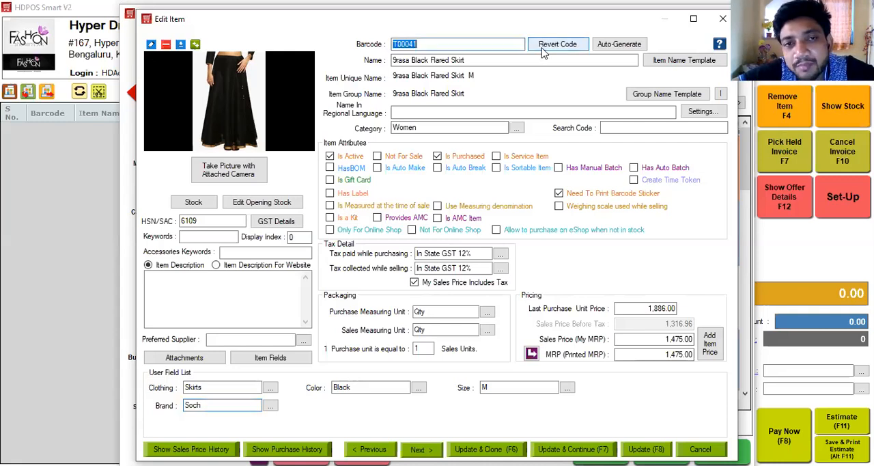
pyautogui.write('1212121')
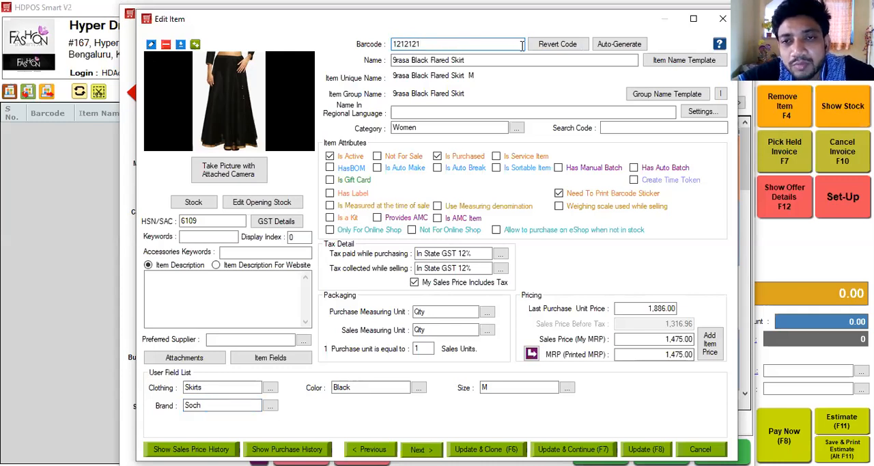
pyautogui.click(617, 45)
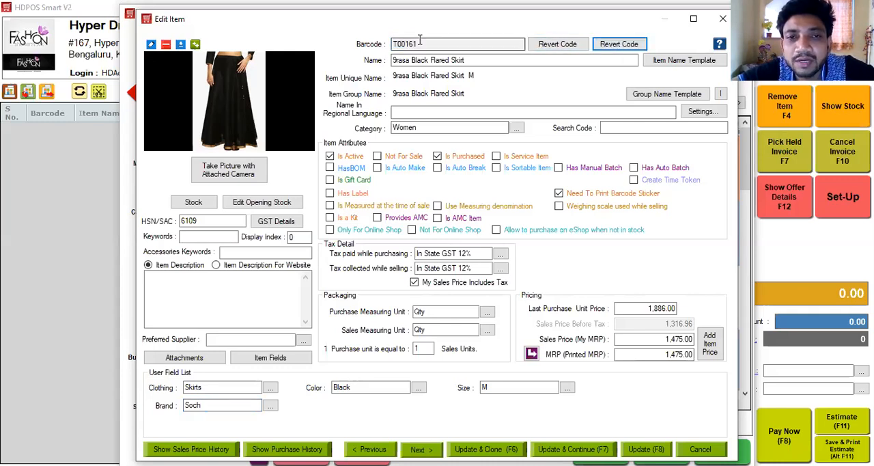
# Step: Create an item category named Jeans with barcode prefix J and choose it in the Category Manager
pyautogui.click(518, 131)
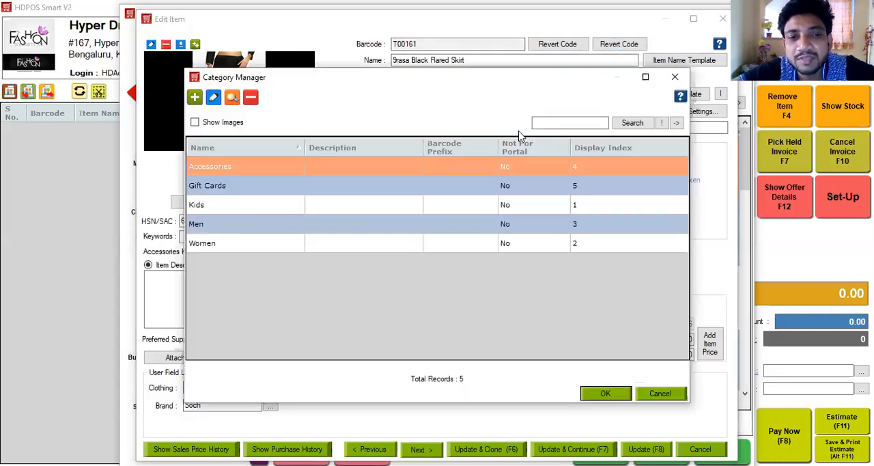
pyautogui.click(195, 98)
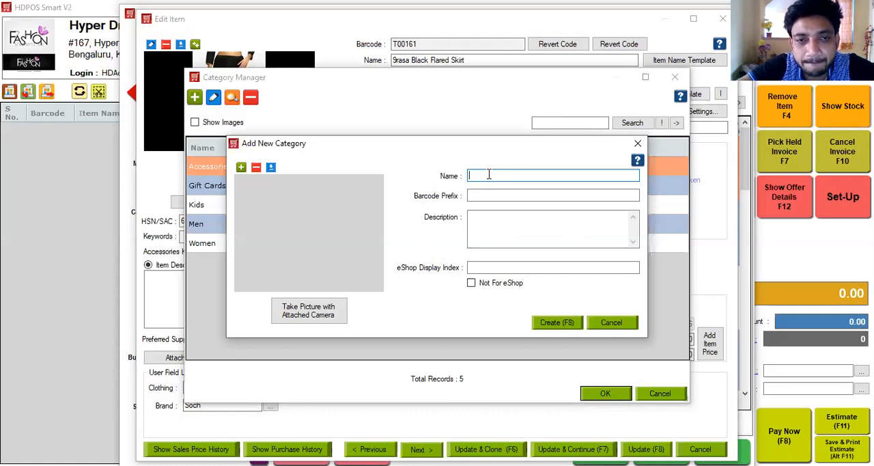
pyautogui.write('T')
pyautogui.press('BackSpace')
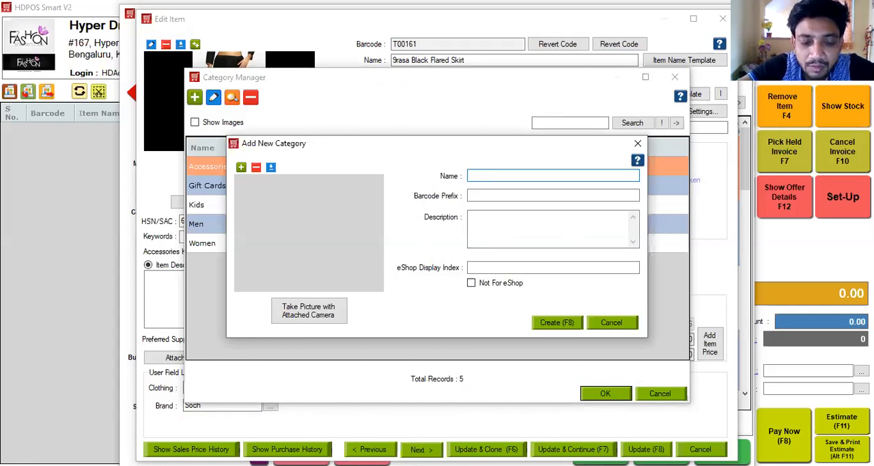
pyautogui.write('Jeans')
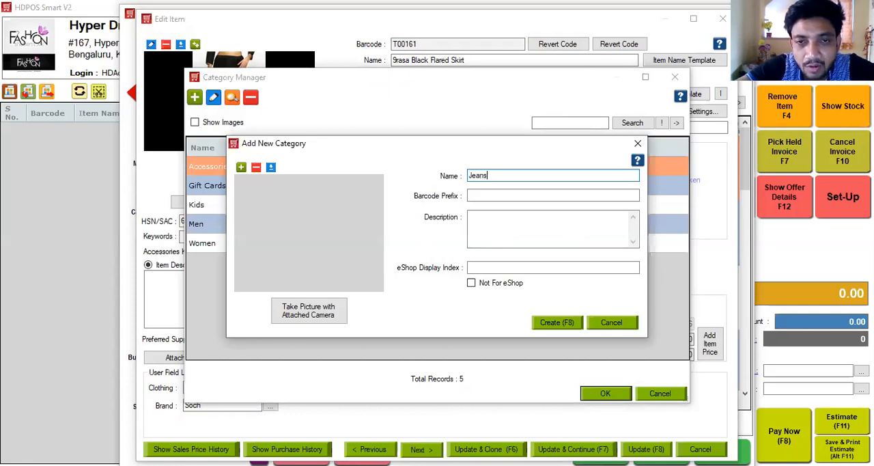
pyautogui.click(488, 194)
pyautogui.write('J')
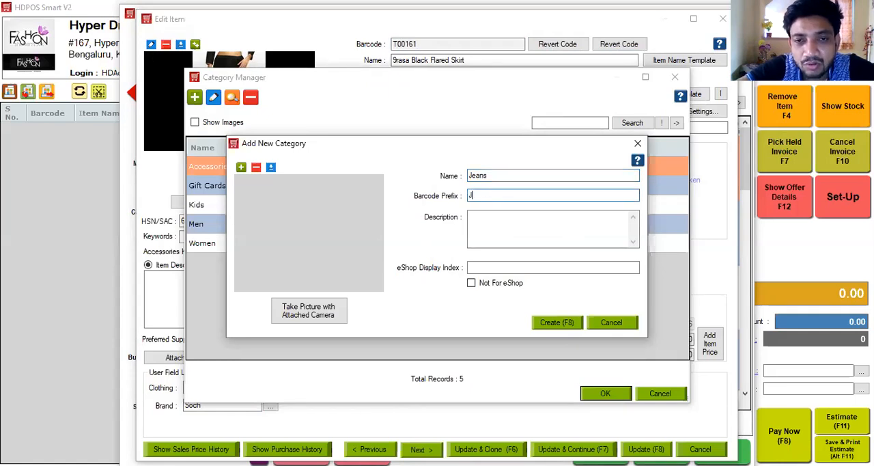
pyautogui.click(549, 322)
pyautogui.click(434, 206)
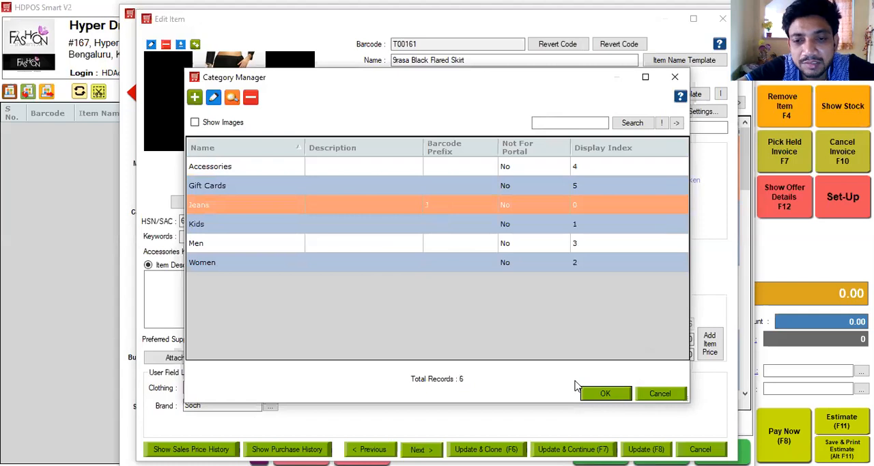
pyautogui.click(605, 396)
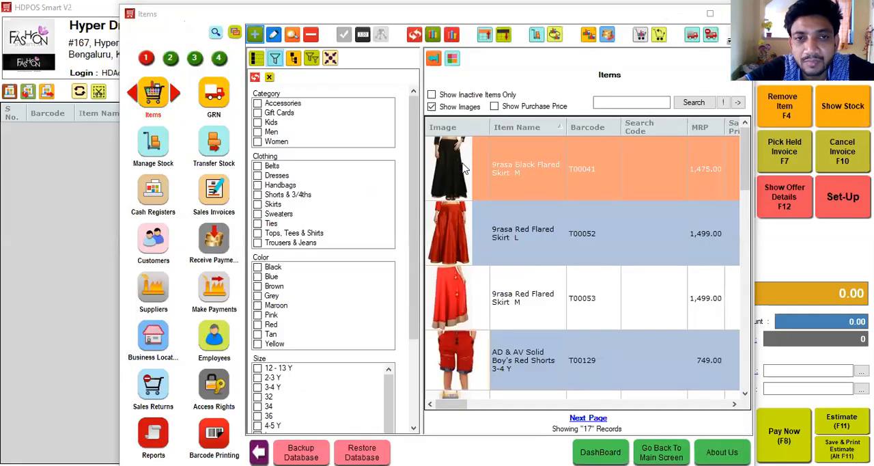
# Step: Start a new item named A111 Jeans and assign it to the Jeans category
pyautogui.click(453, 60)
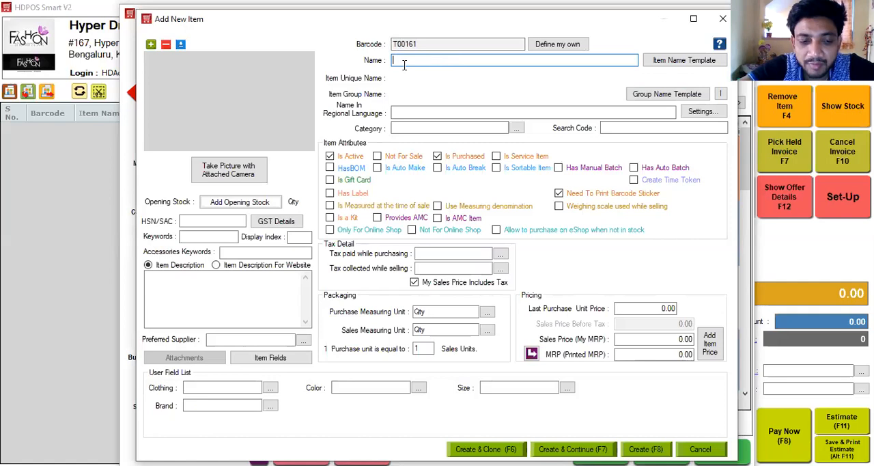
pyautogui.write('A111 Jeans')
pyautogui.click(404, 130)
pyautogui.write('Je')
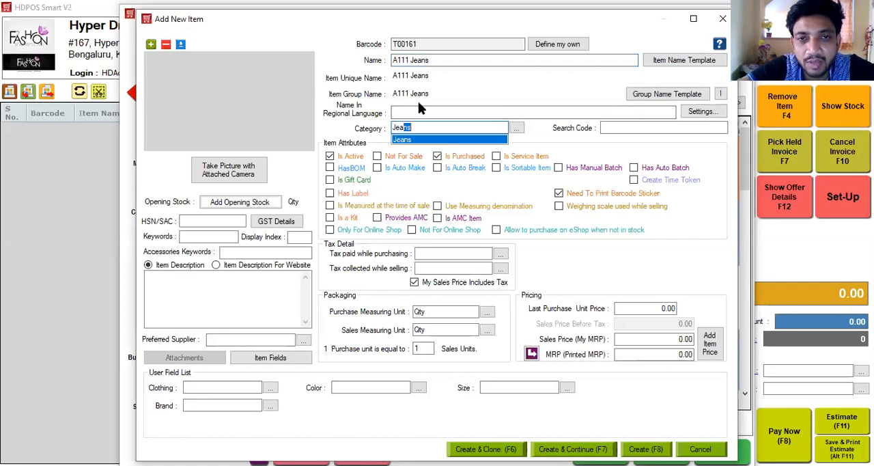
pyautogui.press('Tab')
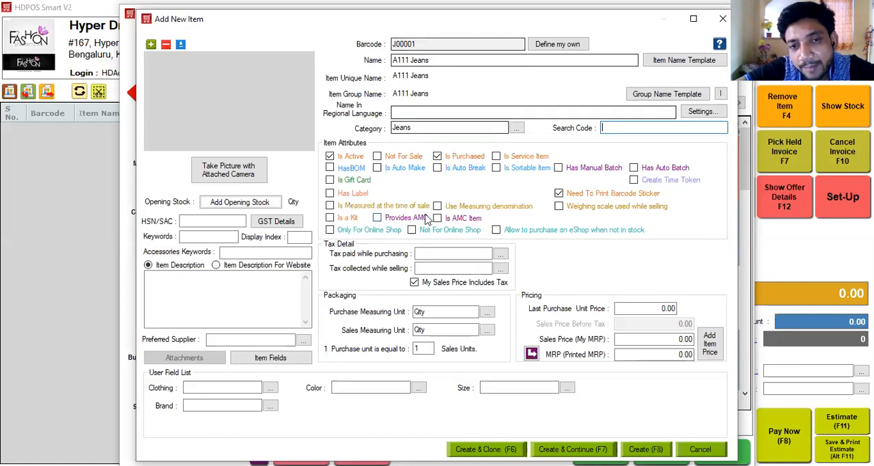
# Step: Set both the purchase tax and the sales tax of the jeans item to In State GST 12%
pyautogui.click(424, 253)
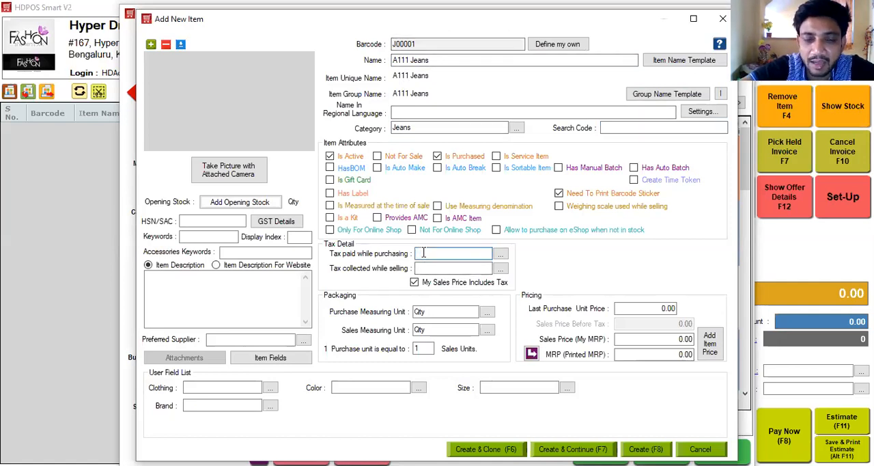
pyautogui.write('In State GST 0%')
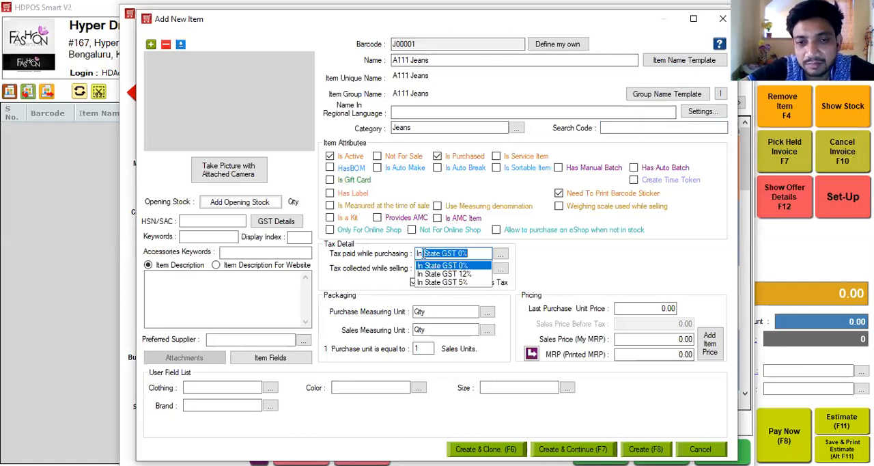
pyautogui.click(431, 274)
pyautogui.write('In State GST 0%')
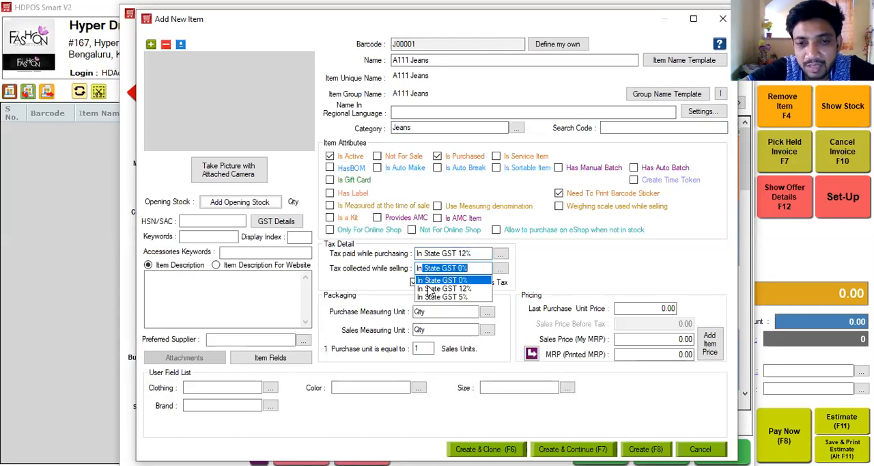
pyautogui.click(429, 289)
# Step: Price the jeans item with a sales price of 1200, a printed MRP of 1299 and a last purchase unit price of 600
pyautogui.click(643, 338)
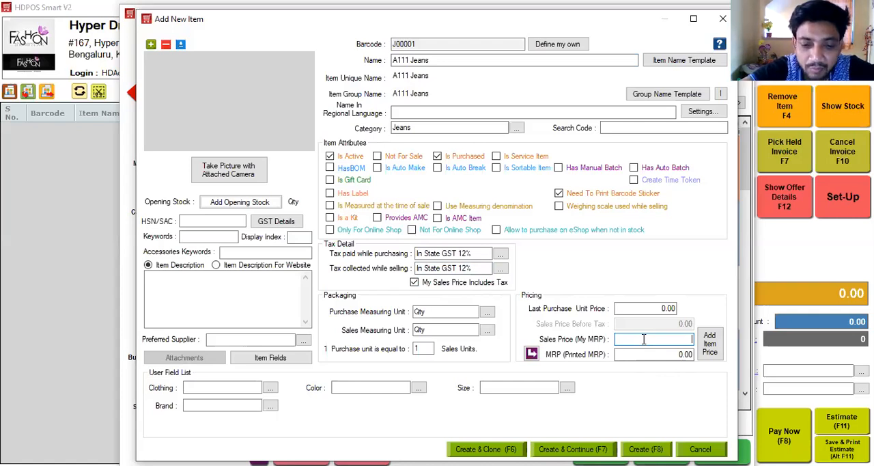
pyautogui.write('1200')
pyautogui.click(645, 355)
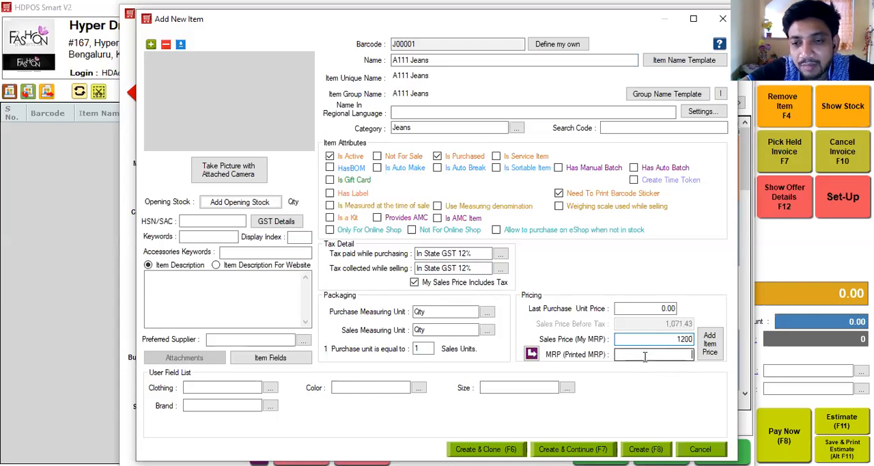
pyautogui.write('1299')
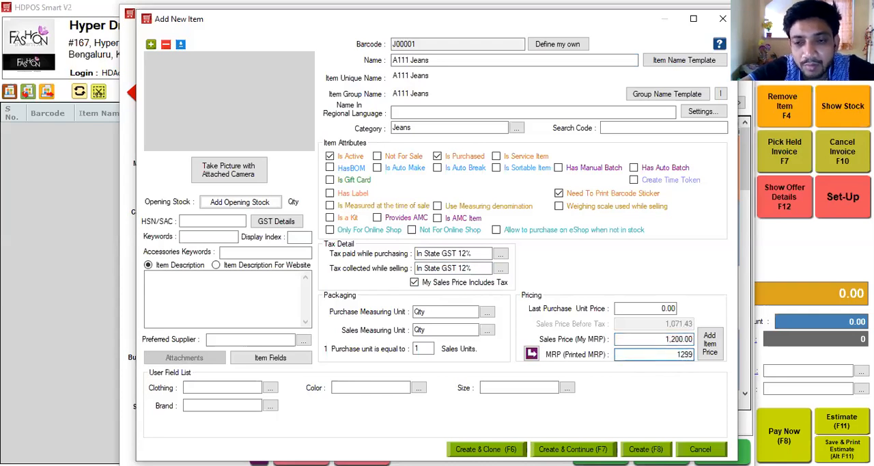
pyautogui.click(636, 308)
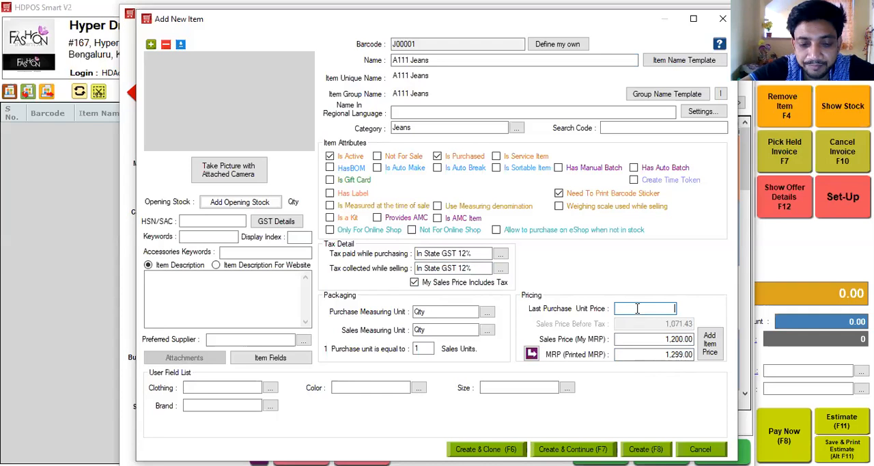
pyautogui.write('600')
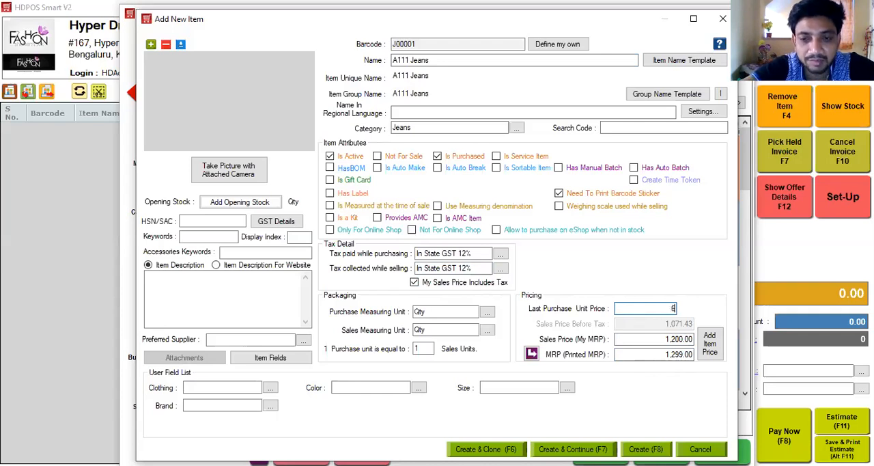
# Step: Set the item's Clothing user field to Trousers & Jeans and its Color to Blue
pyautogui.click(239, 388)
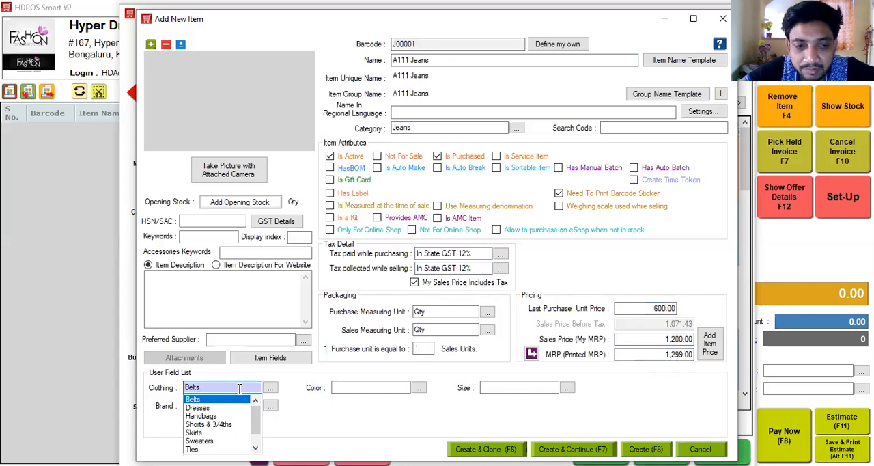
pyautogui.press('Down')
pyautogui.press('Down')
pyautogui.press('Down')
pyautogui.press('Down')
pyautogui.press('Down')
pyautogui.press('Down')
pyautogui.press('Down')
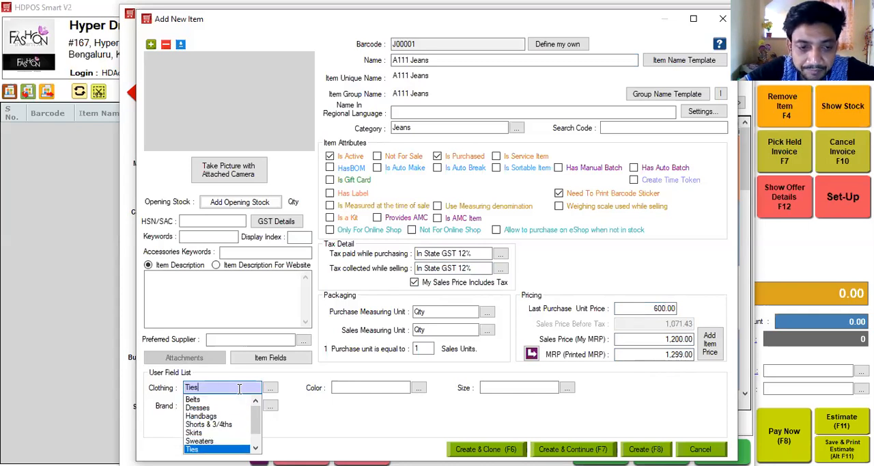
pyautogui.write('rousers & Jeans')
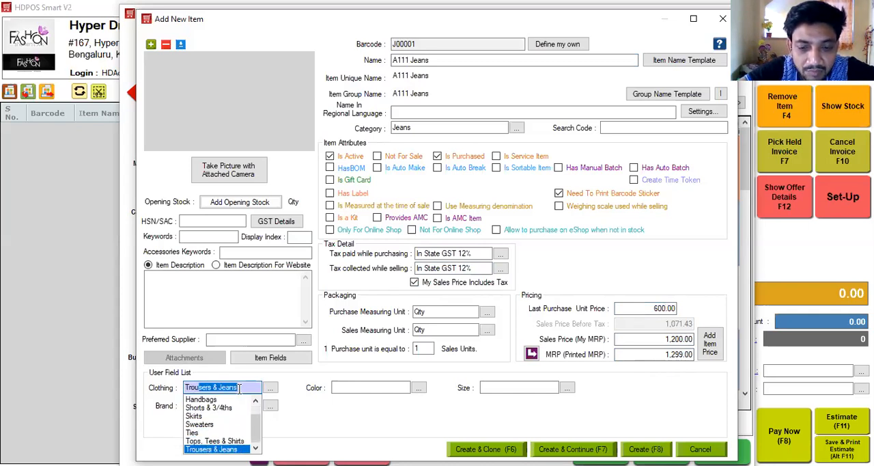
pyautogui.press('Tab')
pyautogui.press('Down')
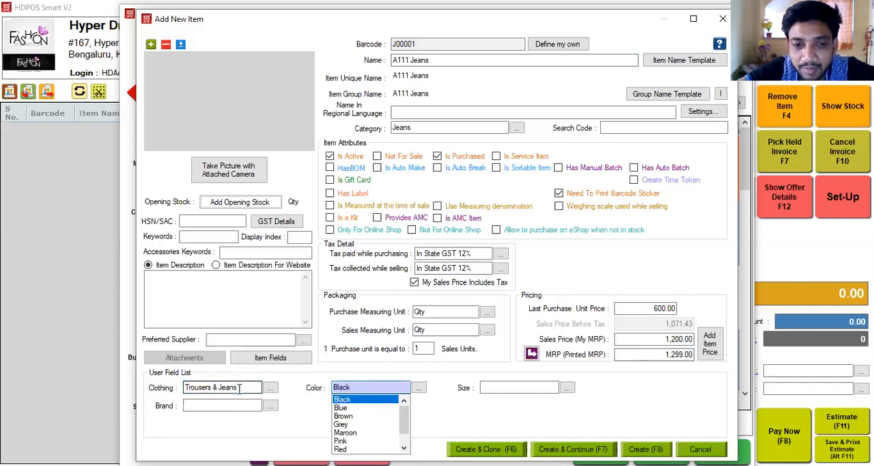
pyautogui.press('Down')
pyautogui.press('Tab')
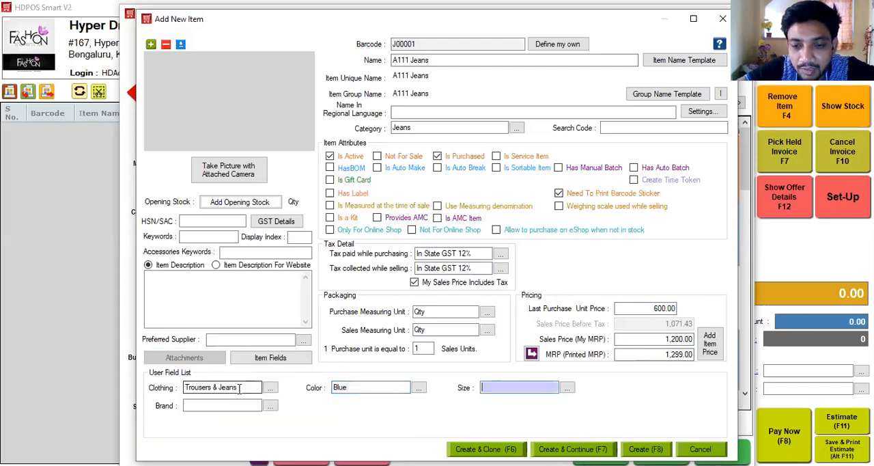
# Step: Set the item's Size user field to 32 and its Brand to Denim
pyautogui.press('Down')
pyautogui.press('Down')
pyautogui.press('Down')
pyautogui.press('Down')
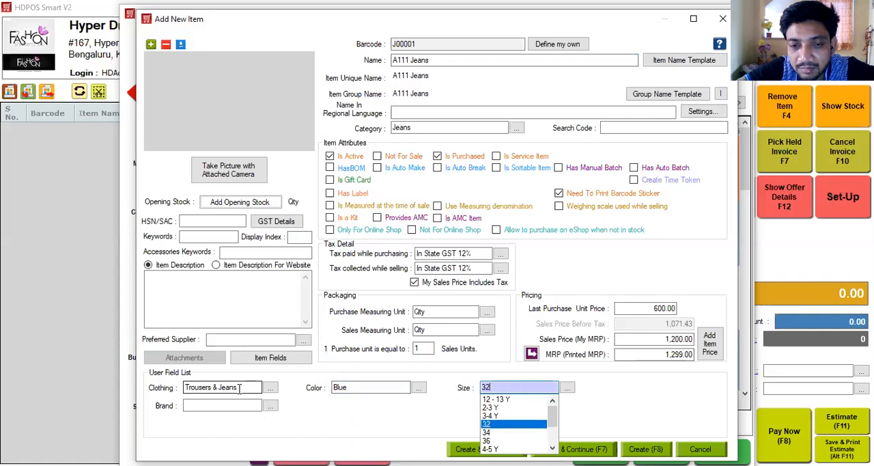
pyautogui.press('Tab')
pyautogui.press('Down')
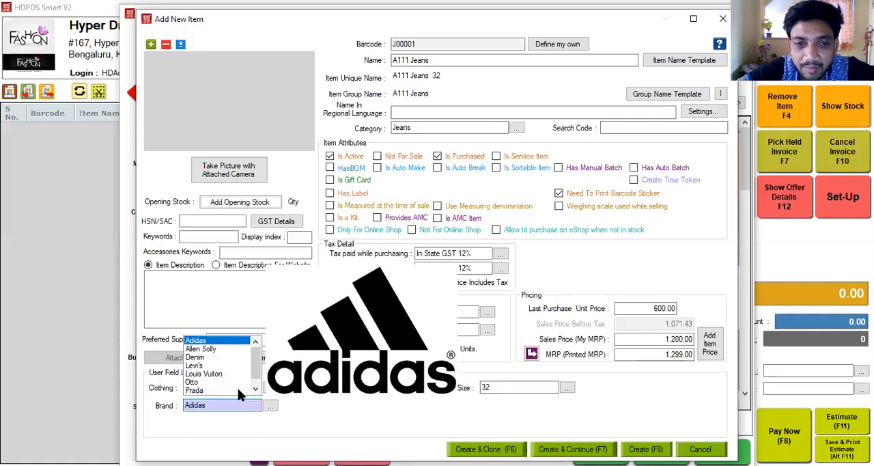
pyautogui.press('Down')
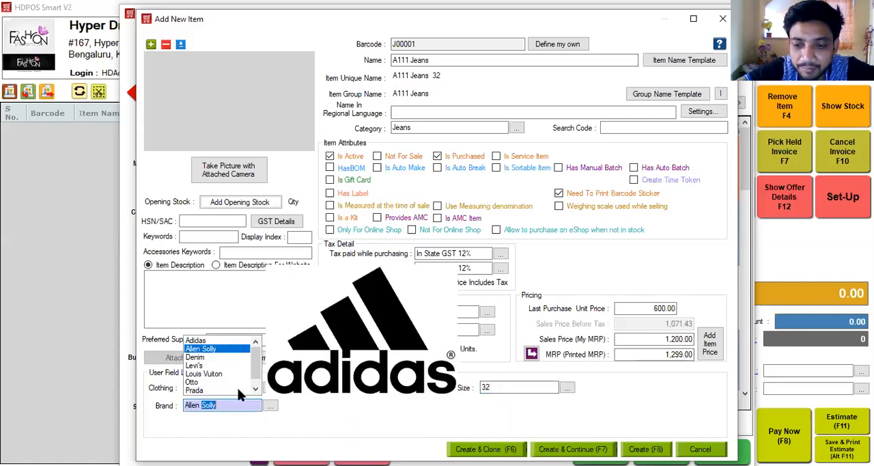
pyautogui.press('Down')
pyautogui.press('Return')
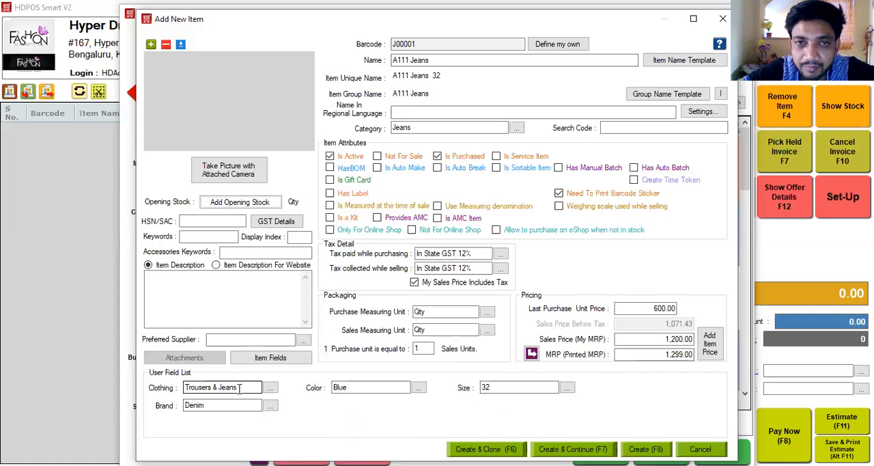
# Step: Change the item unique name template to [Name]/[ufBrand] [ufSize] and apply it to the jeans item
pyautogui.click(655, 61)
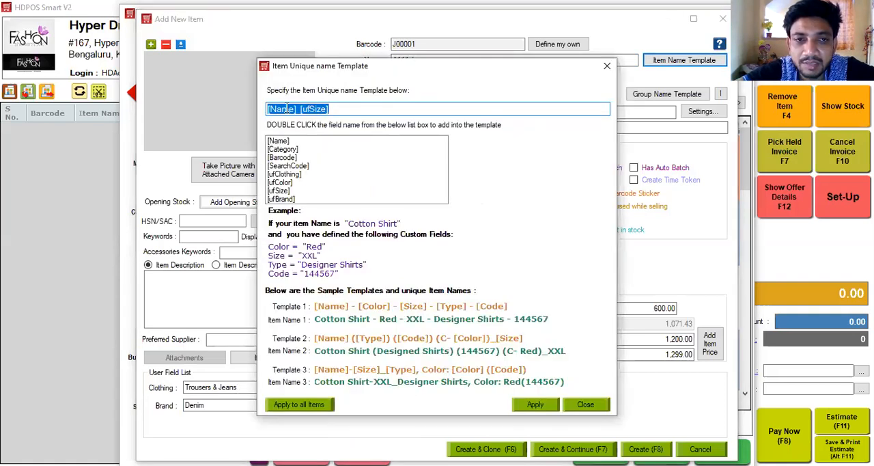
pyautogui.click(298, 109)
pyautogui.write('/')
pyautogui.doubleClick(281, 198)
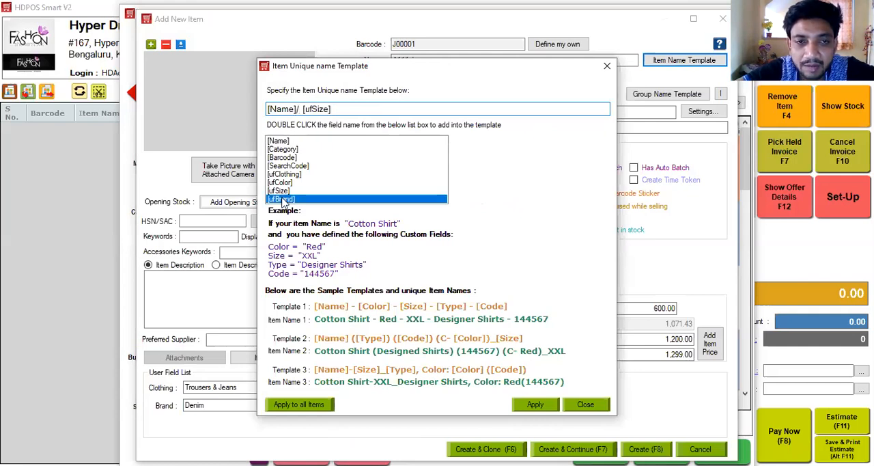
pyautogui.click(338, 109)
pyautogui.press('BackSpace')
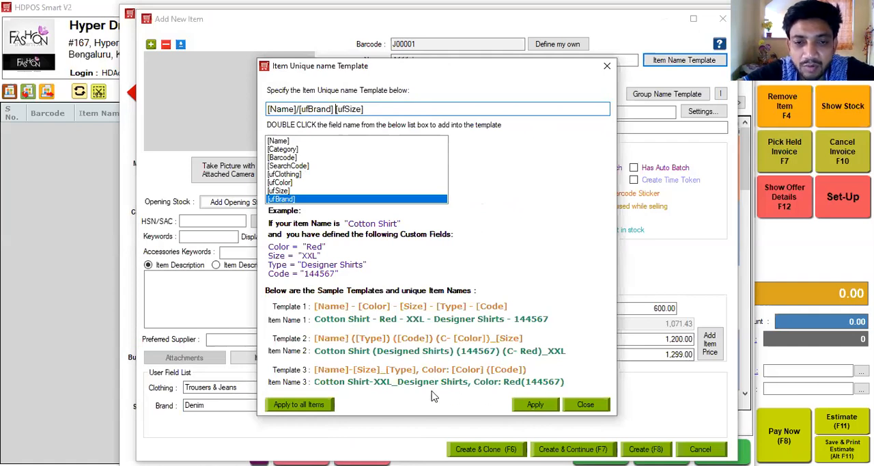
pyautogui.click(532, 404)
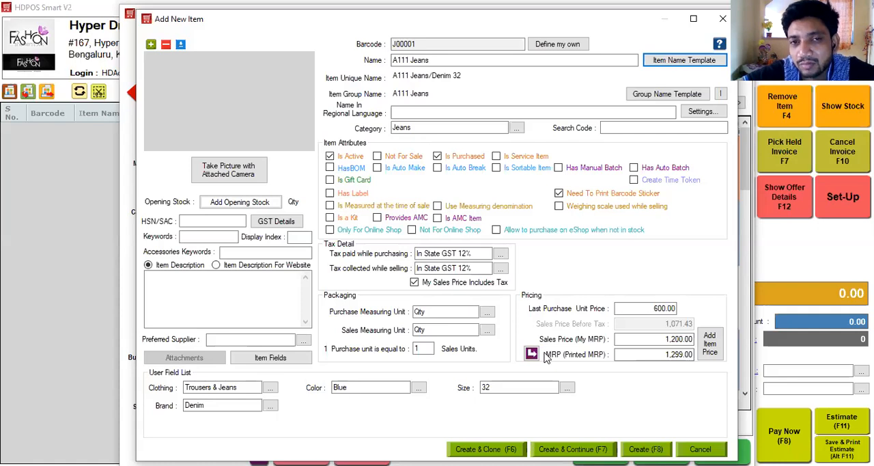
pyautogui.click(435, 60)
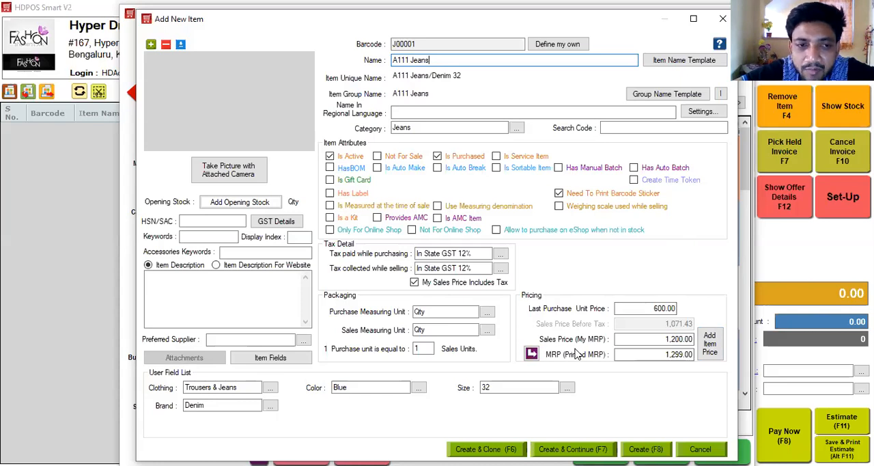
# Step: Enter HSN/SAC code 12121 and add an opening stock quantity of 4 for the Hyper Drive Fashions company, location and warehouse
pyautogui.click(211, 220)
pyautogui.write('12121')
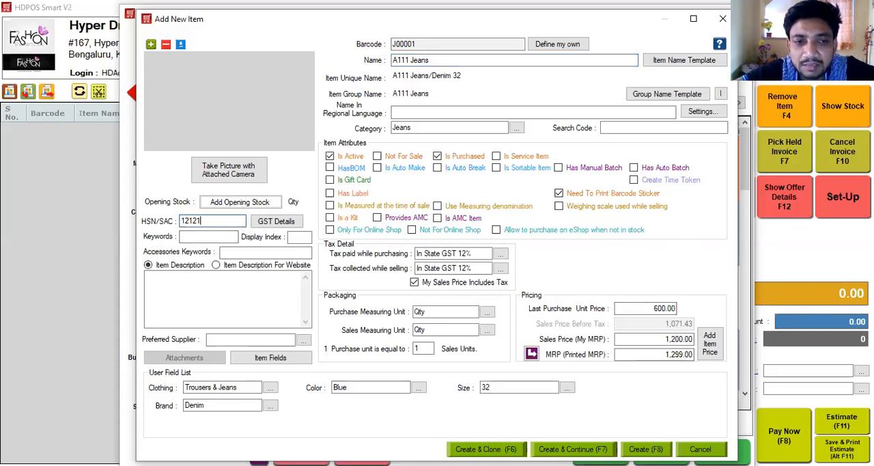
pyautogui.click(235, 204)
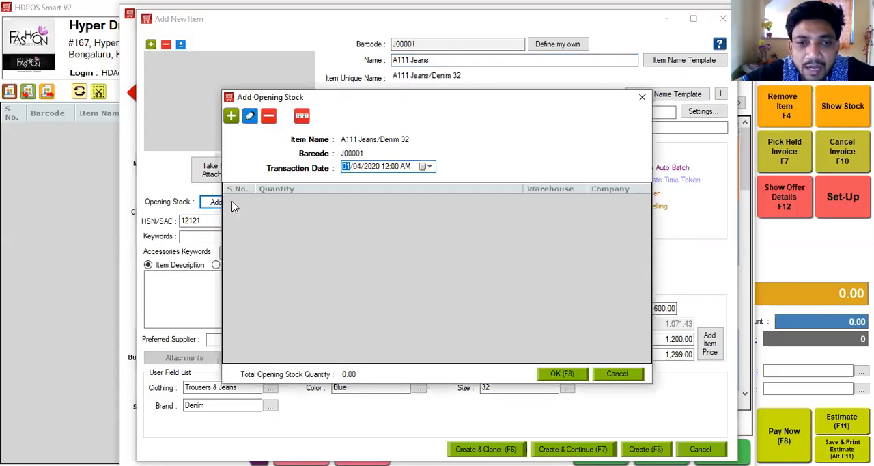
pyautogui.click(230, 116)
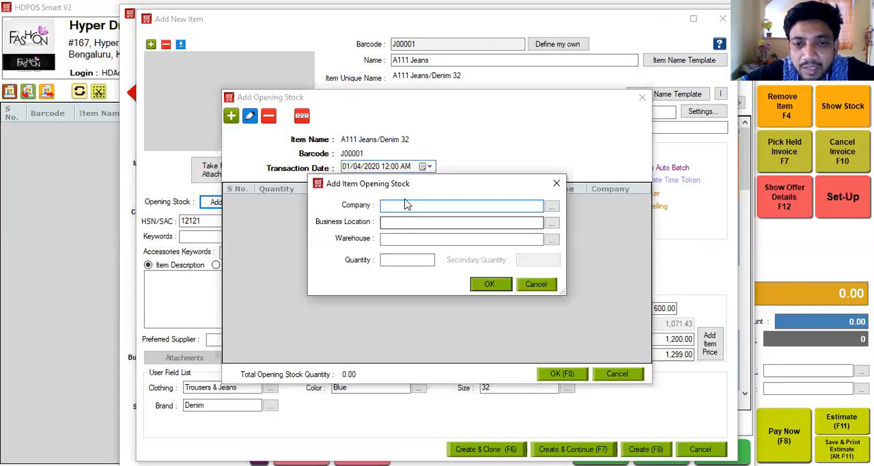
pyautogui.press('Return')
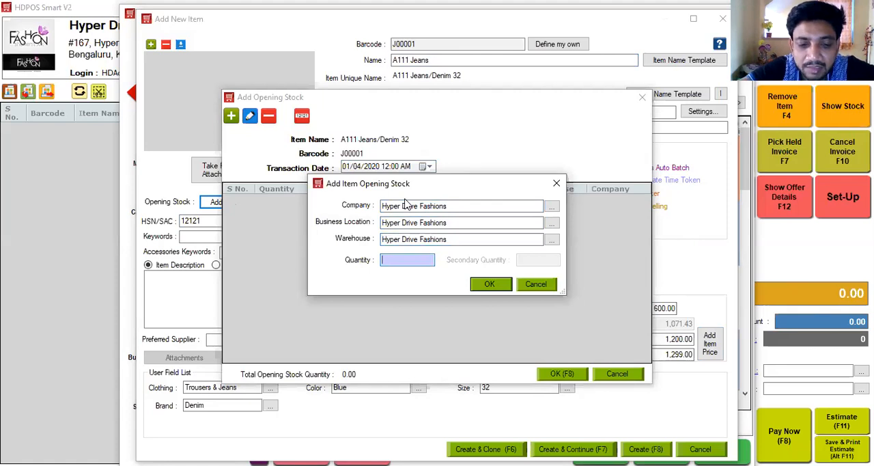
pyautogui.write('4')
pyautogui.click(502, 286)
pyautogui.click(564, 375)
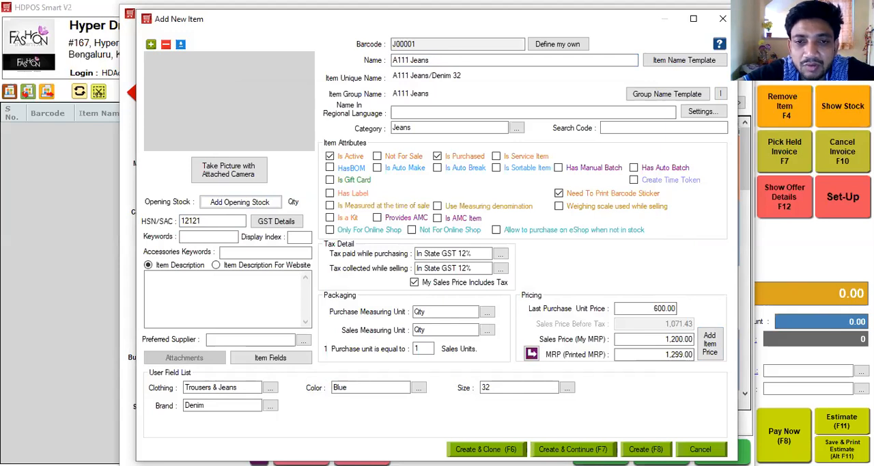
# Step: Create the A111 Jeans item and filter the items list by the Jeans category
pyautogui.press('F8')
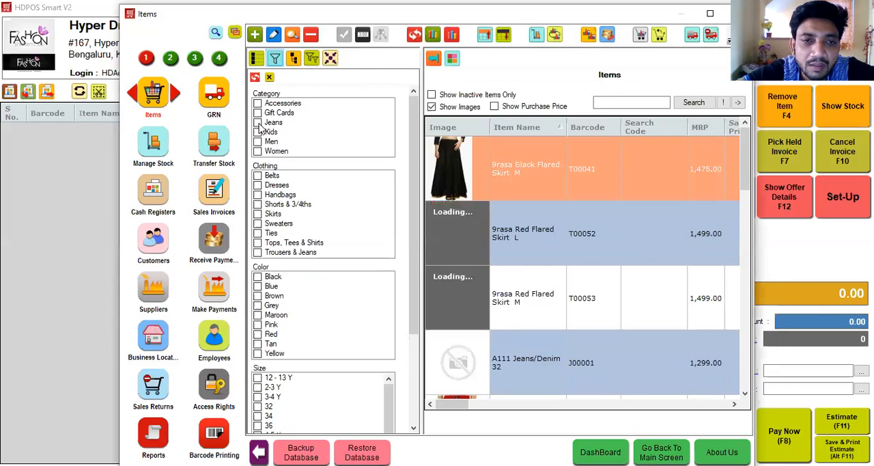
pyautogui.click(258, 122)
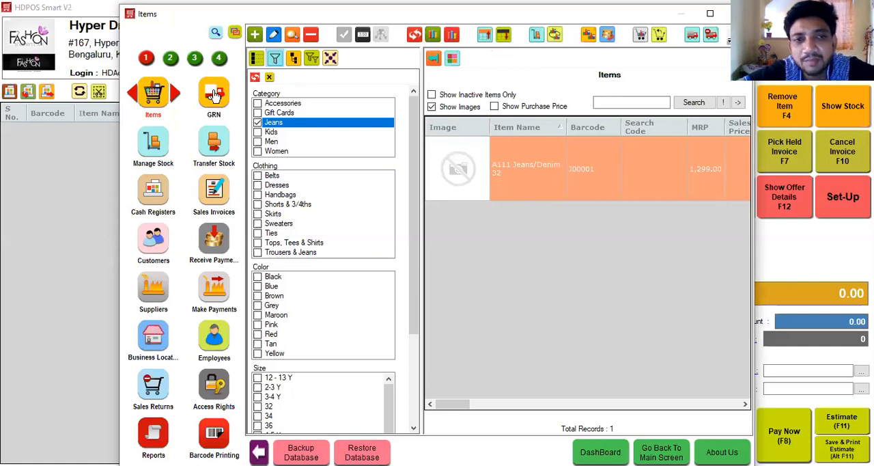
# Step: Try a new GRN containing the A111 Jeans/Denim 32 item, and close it without saving
pyautogui.click(214, 94)
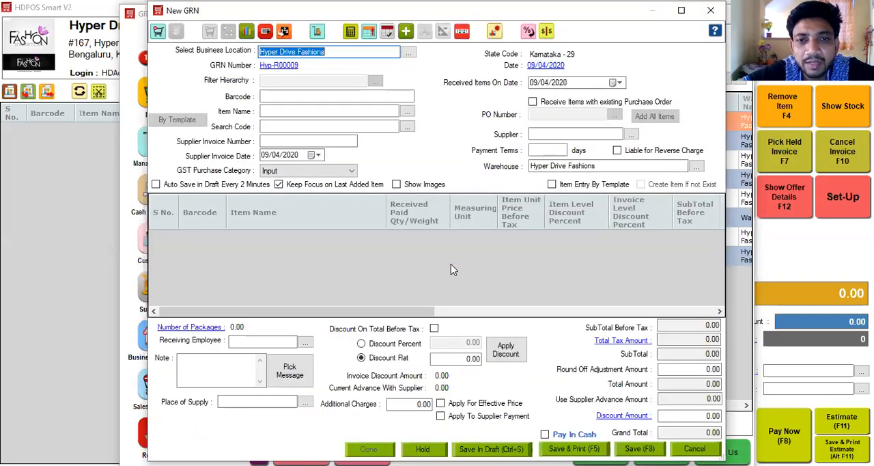
pyautogui.write('A111 Jeans/Denim 32')
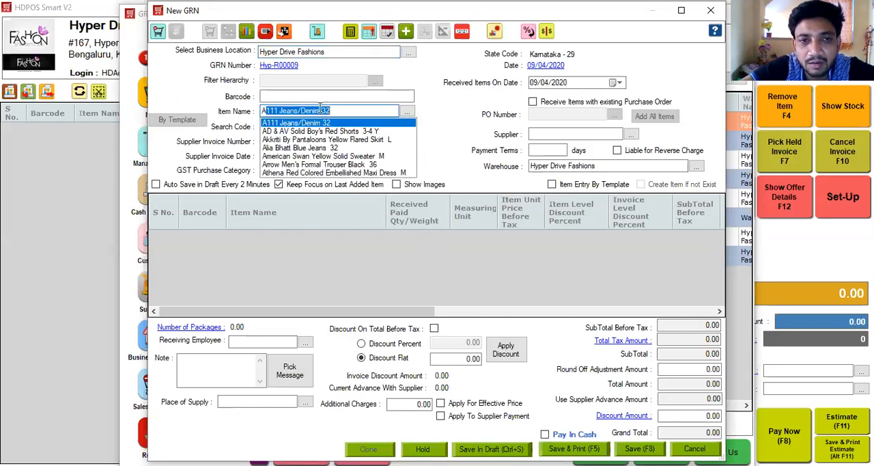
pyautogui.press('Return')
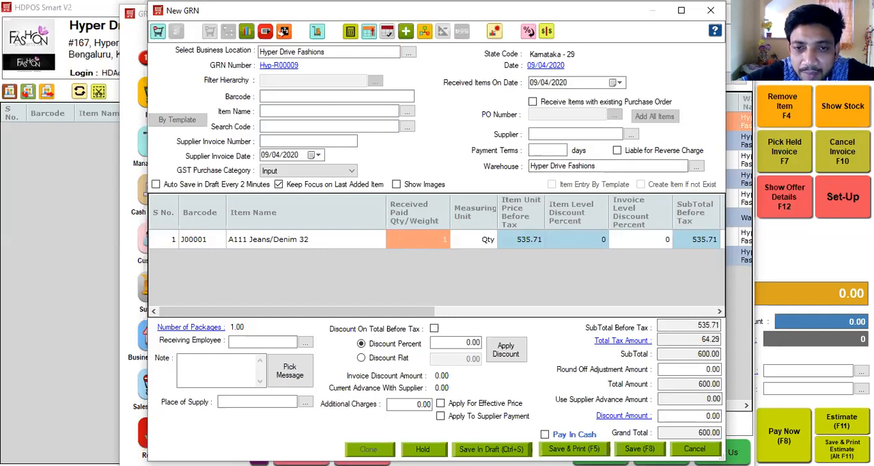
pyautogui.press('Escape')
pyautogui.click(413, 252)
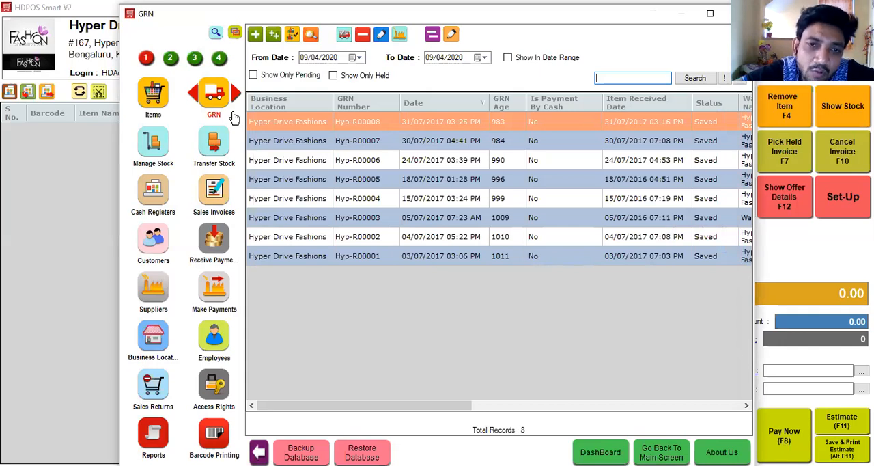
# Step: Start a new GRN with item entry by template and choose Jeans as the category for new items
pyautogui.click(296, 35)
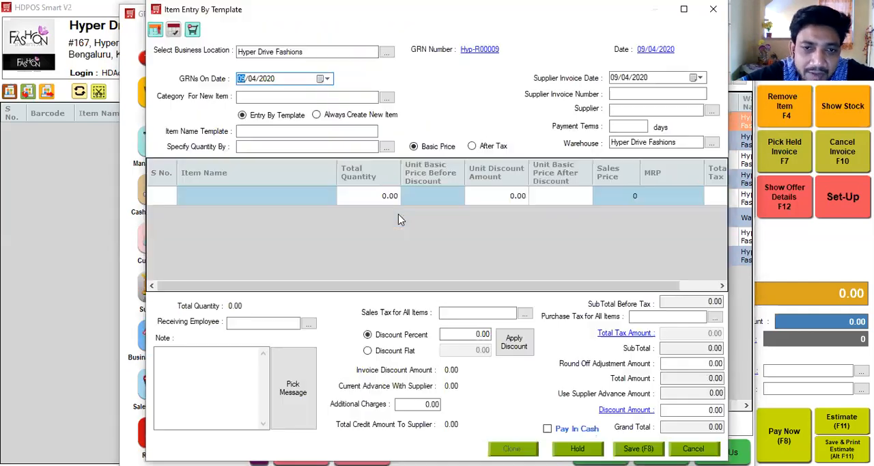
pyautogui.press('Down')
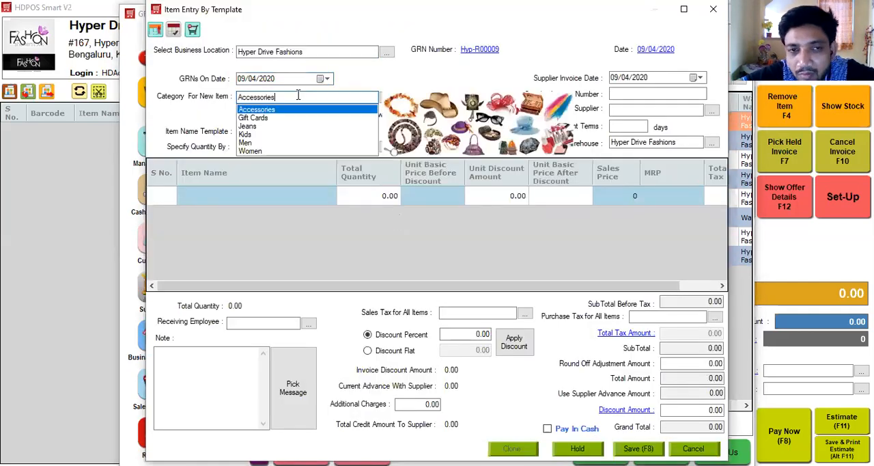
pyautogui.press('Down')
pyautogui.press('Down')
pyautogui.press('Return')
pyautogui.click(277, 129)
# Step: Specify the template entry quantities by Size
pyautogui.click(267, 146)
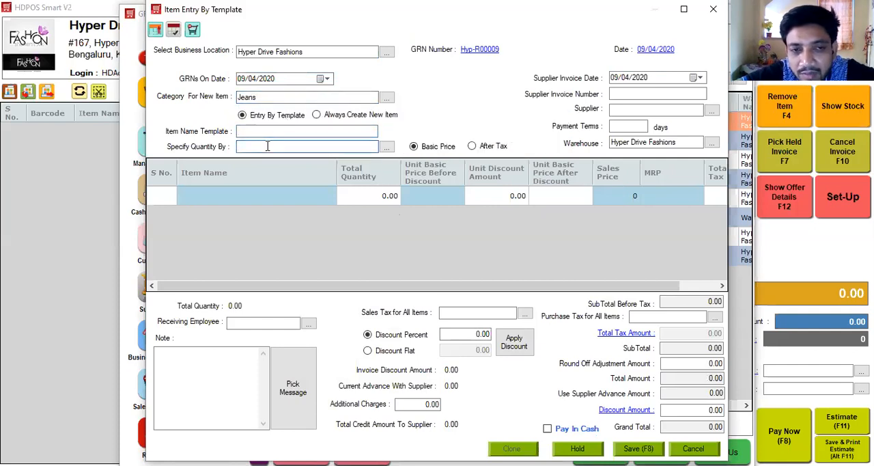
pyautogui.press('Down')
pyautogui.press('Down')
pyautogui.press('Down')
pyautogui.press('Down')
pyautogui.press('Return')
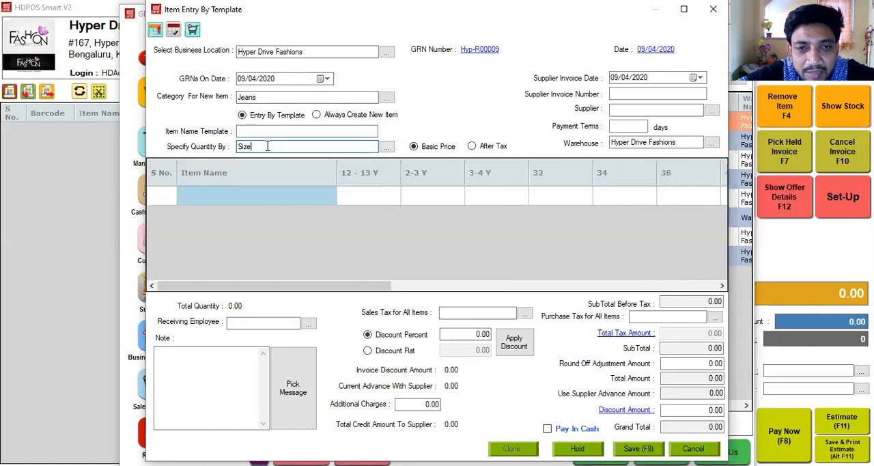
# Step: Add the item 786-Jeans-1 with a quantity of 2 in size 32 and 2 in size 34
pyautogui.click(256, 196)
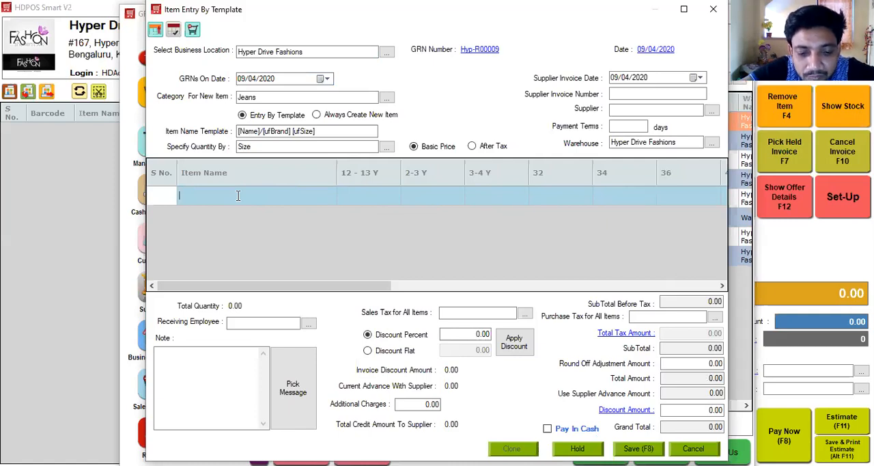
pyautogui.write('78')
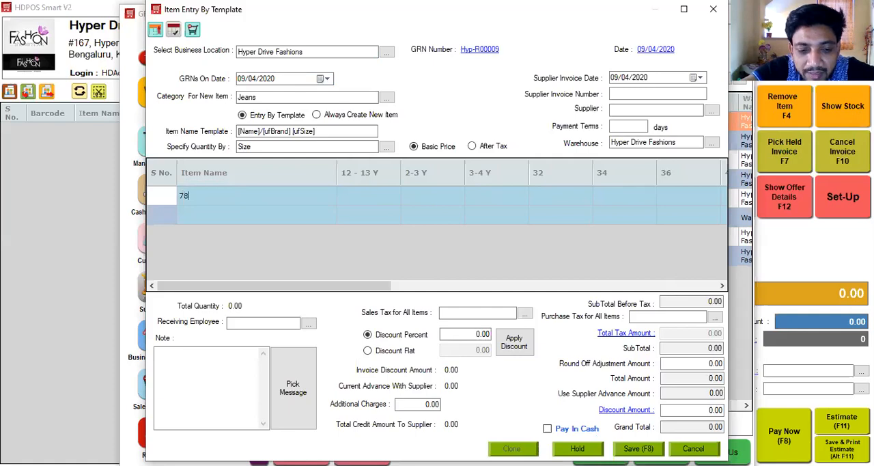
pyautogui.write('6-Jeans')
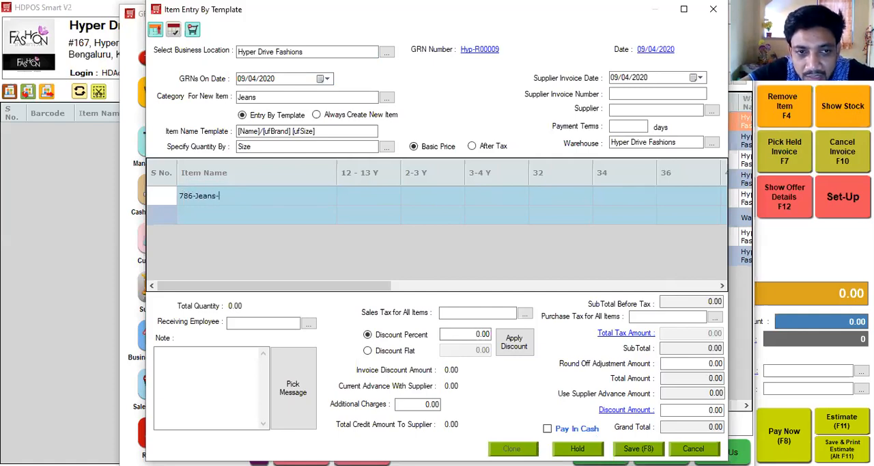
pyautogui.write('-1')
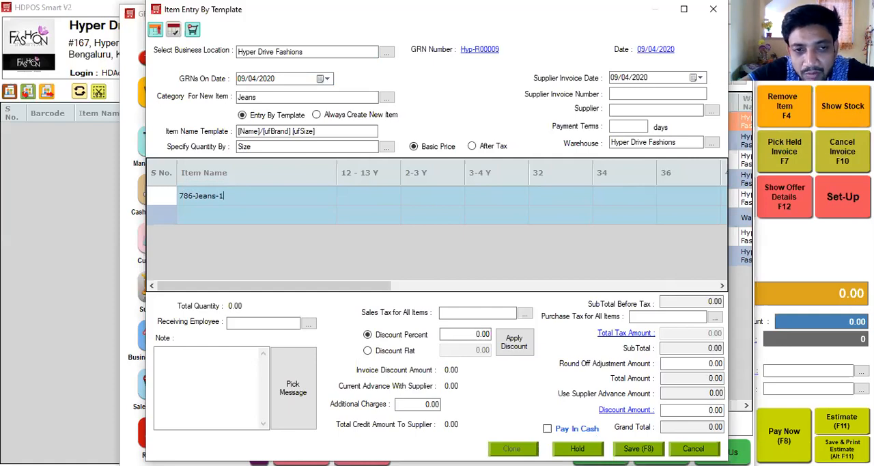
pyautogui.click(562, 196)
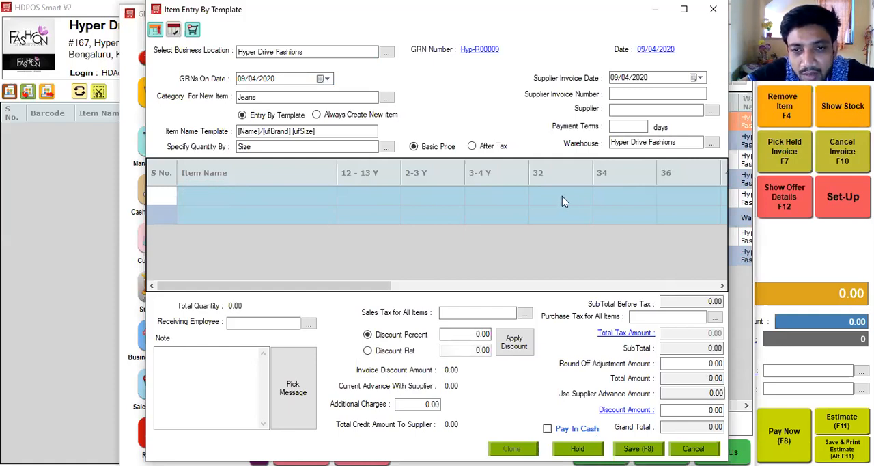
pyautogui.write('2')
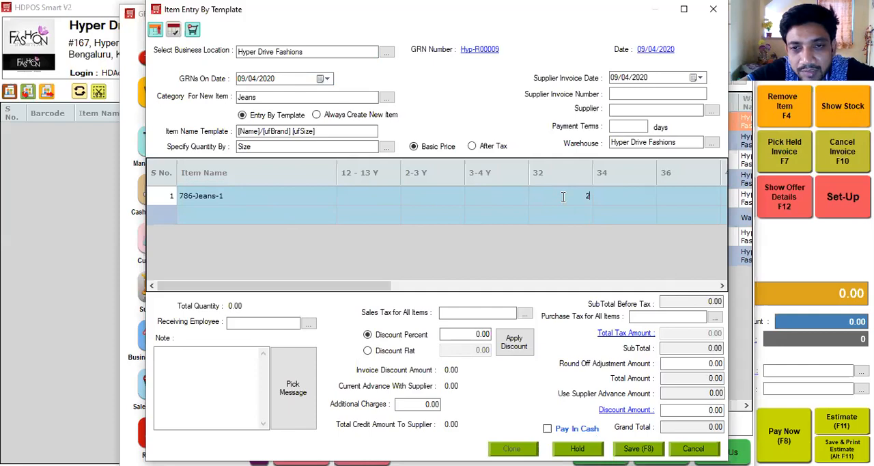
pyautogui.click(611, 198)
pyautogui.write('2')
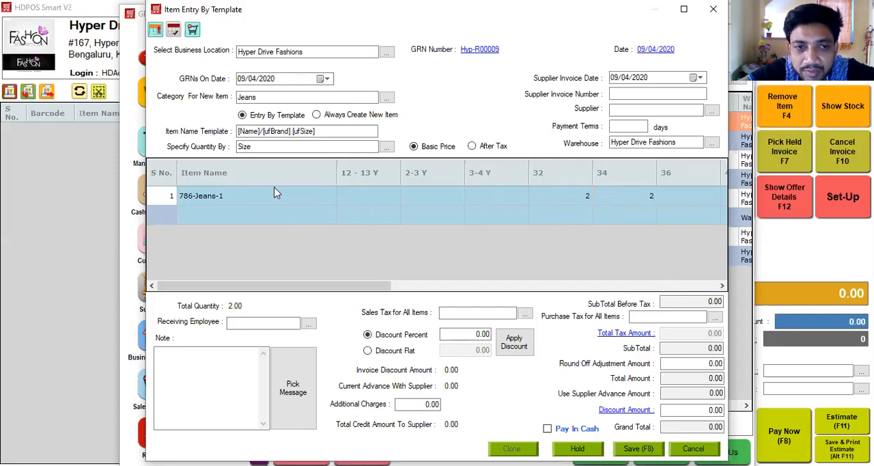
# Step: Add a second item, 786-Jeans-2, with a quantity of 3 in size 36
pyautogui.click(244, 216)
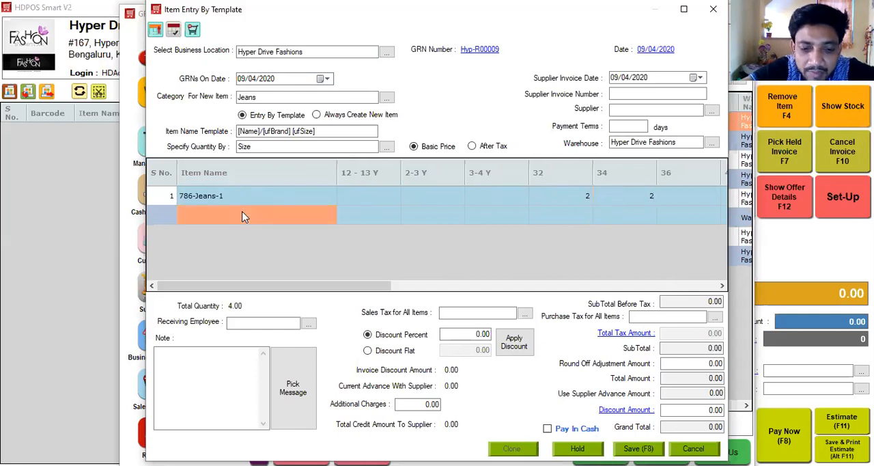
pyautogui.write('786')
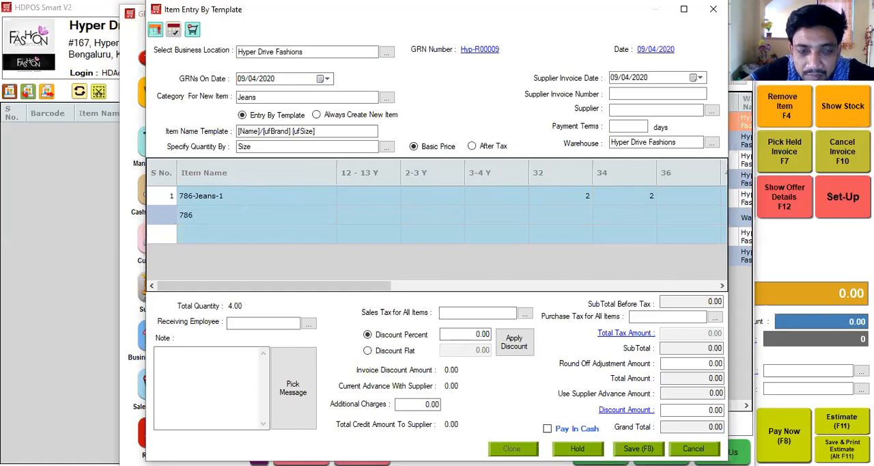
pyautogui.write('-Jeans')
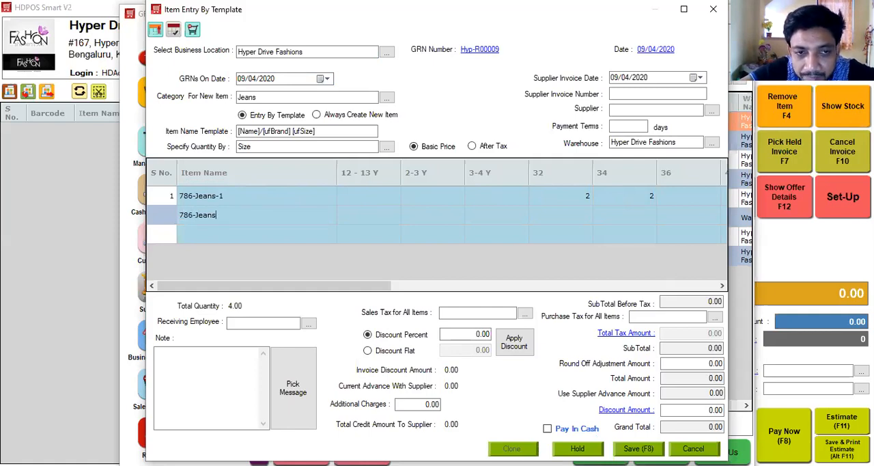
pyautogui.write('-2')
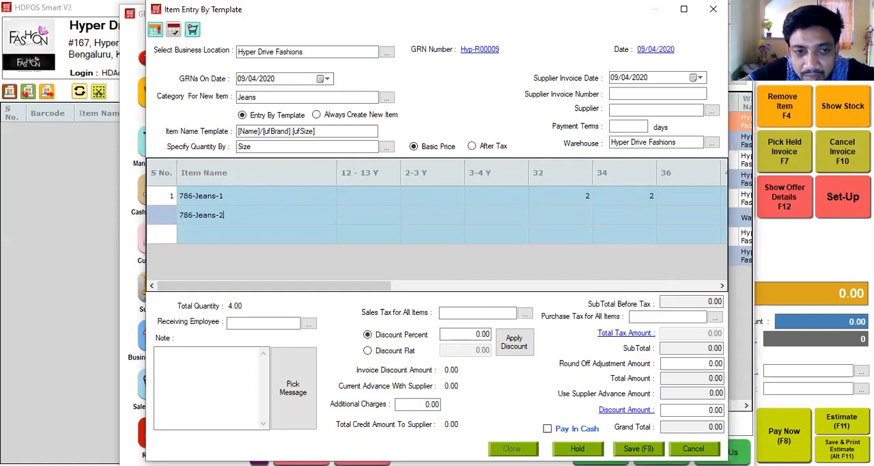
pyautogui.click(575, 223)
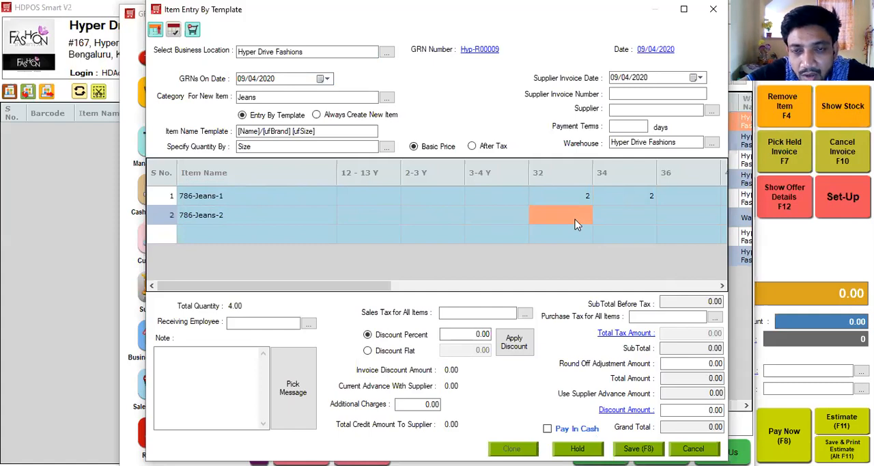
pyautogui.click(668, 220)
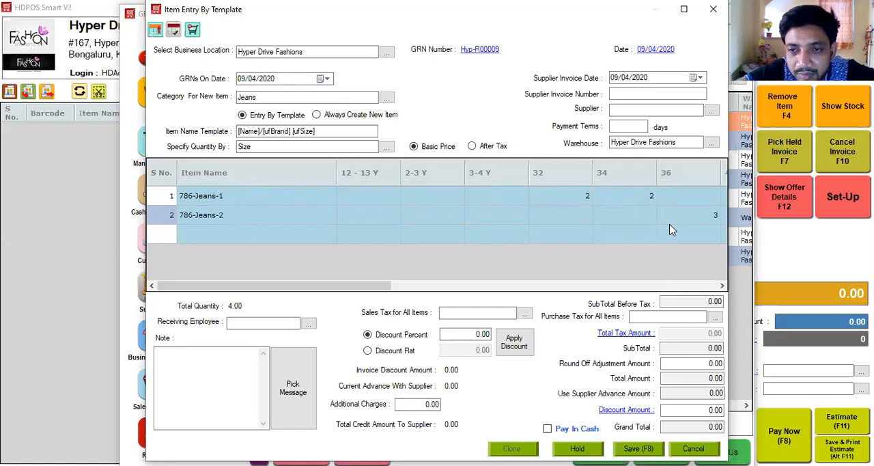
pyautogui.doubleClick(687, 285)
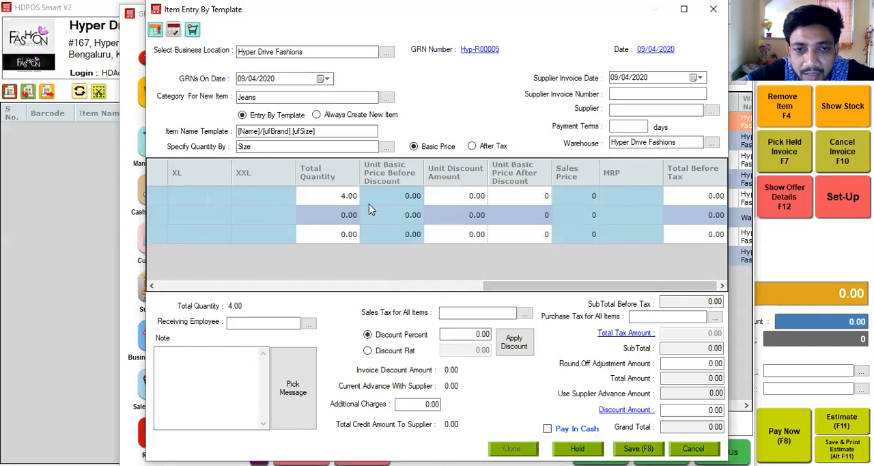
pyautogui.click(346, 212)
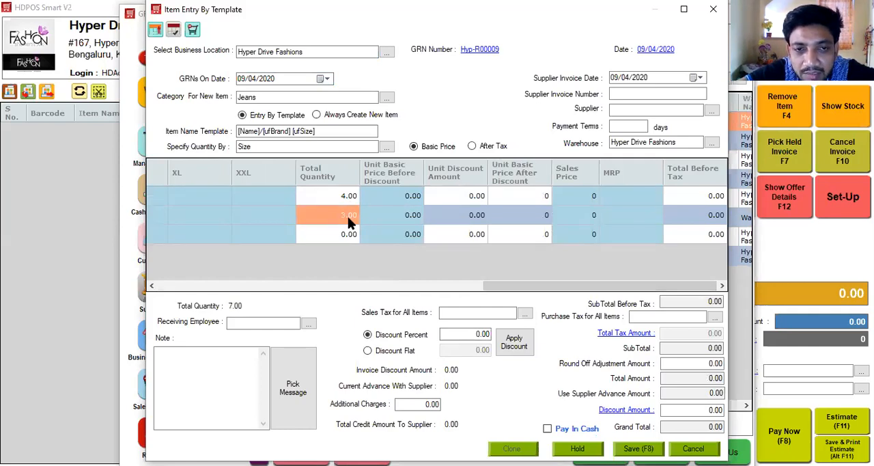
# Step: Set the unit basic price before discount to 100 for 786-Jeans-1 and 200 for 786-Jeans-2
pyautogui.click(409, 198)
pyautogui.write('100')
pyautogui.click(407, 215)
pyautogui.write('200')
pyautogui.click(508, 220)
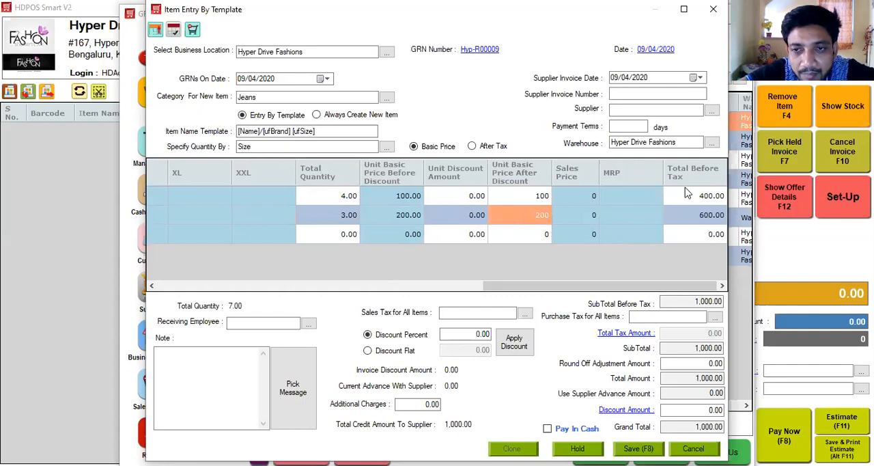
# Step: Set the sales price to 300 for 786-Jeans-1 and 500 for 786-Jeans-2
pyautogui.click(585, 196)
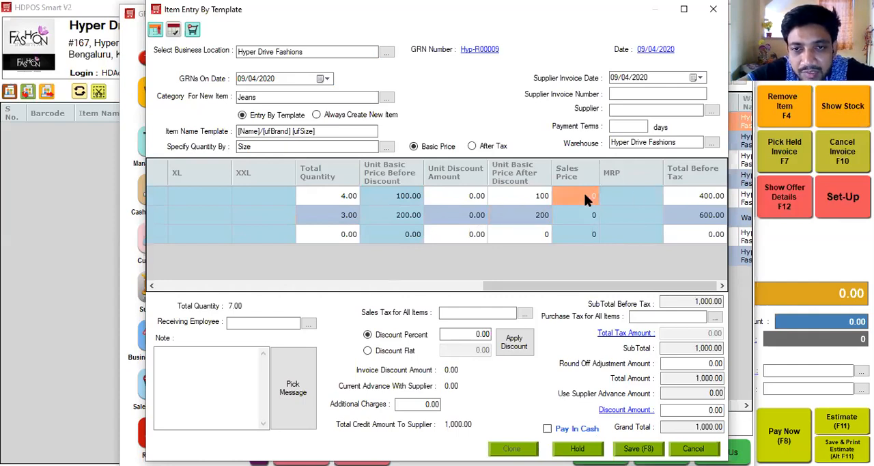
pyautogui.write('300')
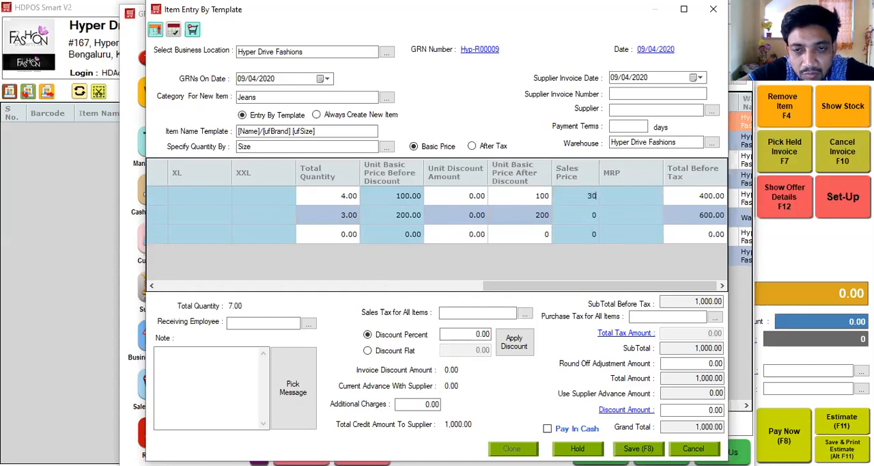
pyautogui.click(583, 215)
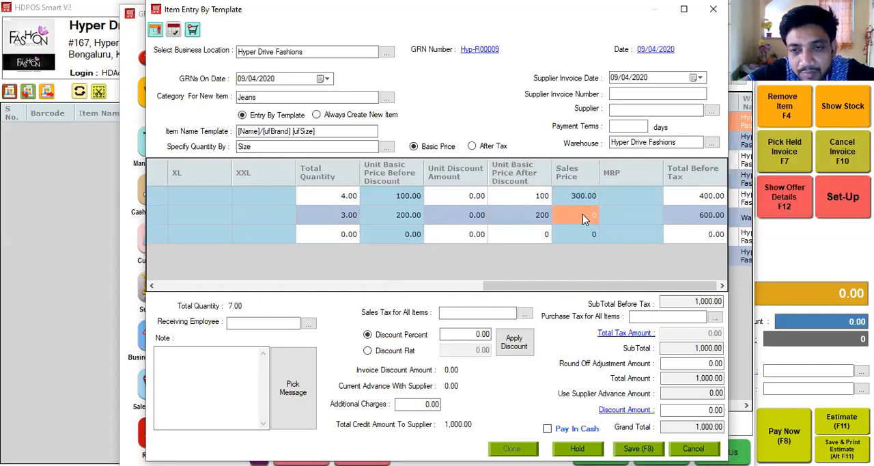
pyautogui.write('500')
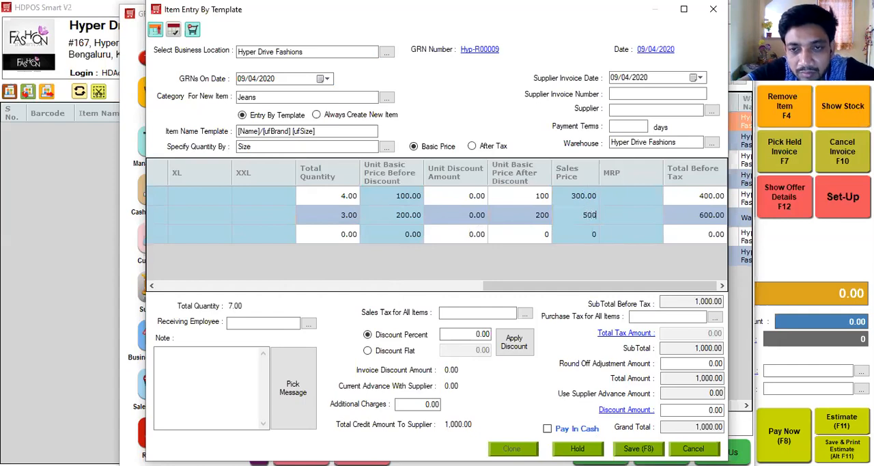
pyautogui.click(617, 216)
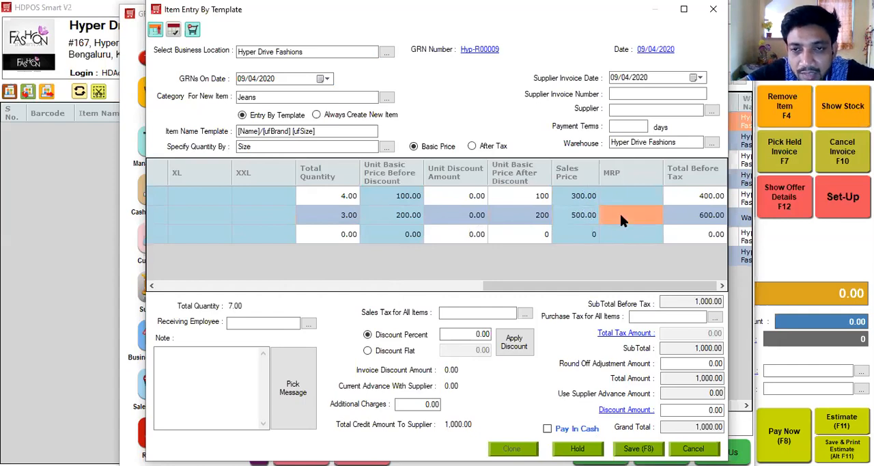
# Step: Create a new supplier named ABCD Supplier for this GRN, leaving the place of supply unselected
pyautogui.click(627, 108)
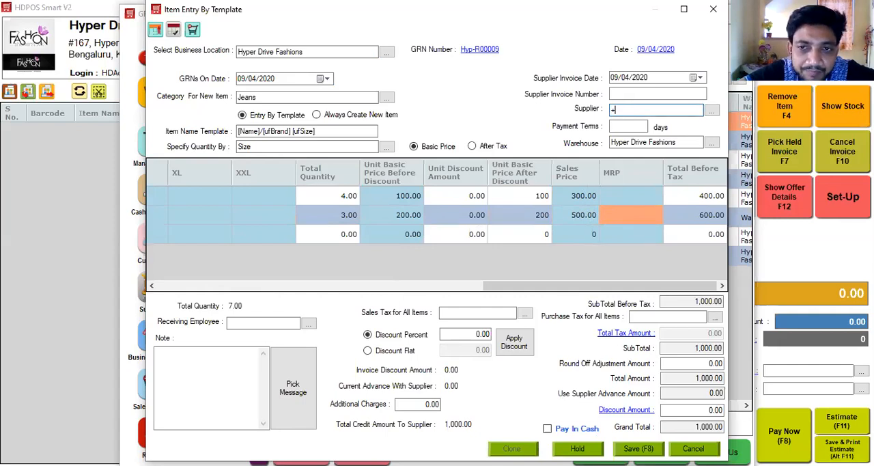
pyautogui.write('+')
pyautogui.write('ABCD')
pyautogui.write(' Supplier')
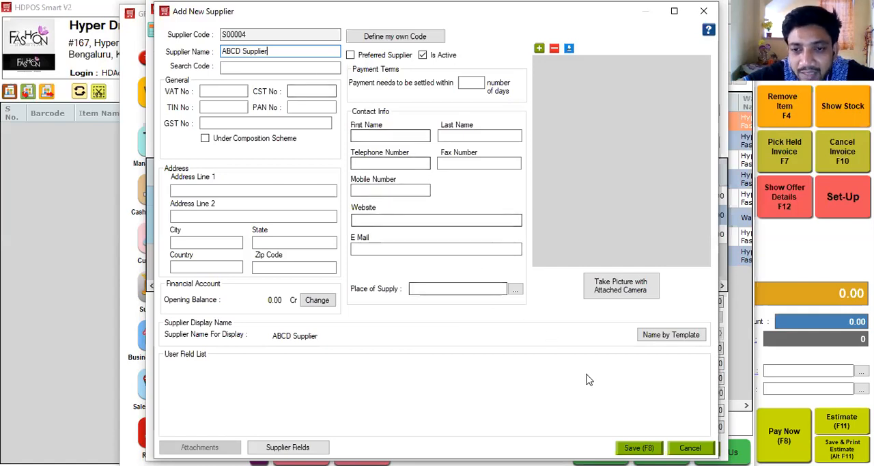
pyautogui.click(639, 448)
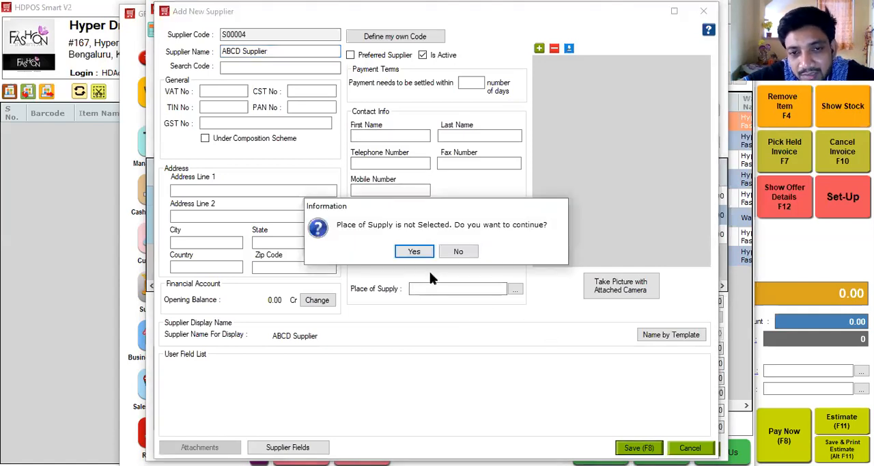
pyautogui.click(414, 252)
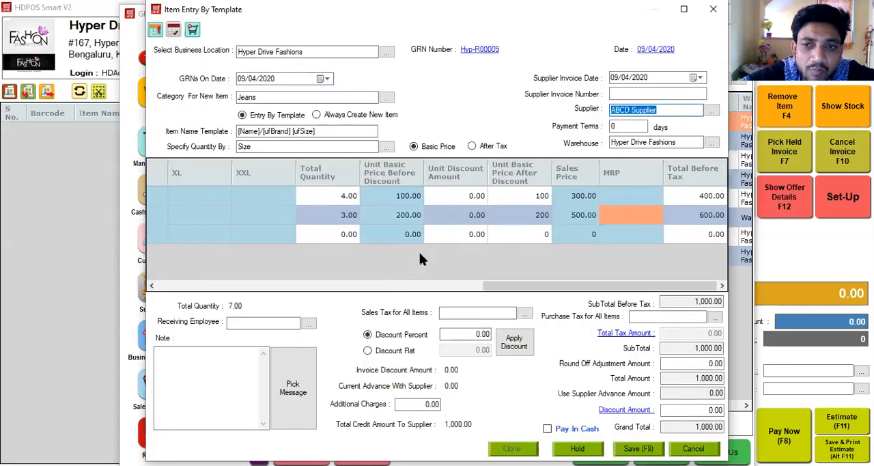
# Step: Enter supplier invoice number 111 and save the GRN
pyautogui.click(648, 93)
pyautogui.write('111')
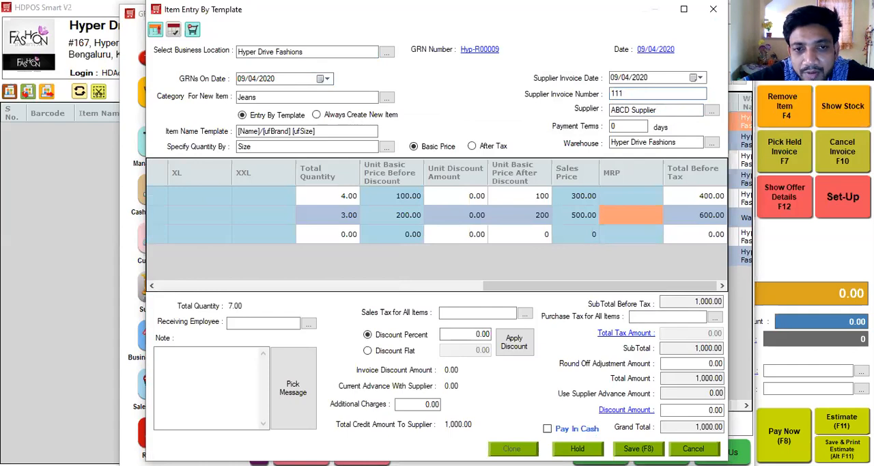
pyautogui.press('F8')
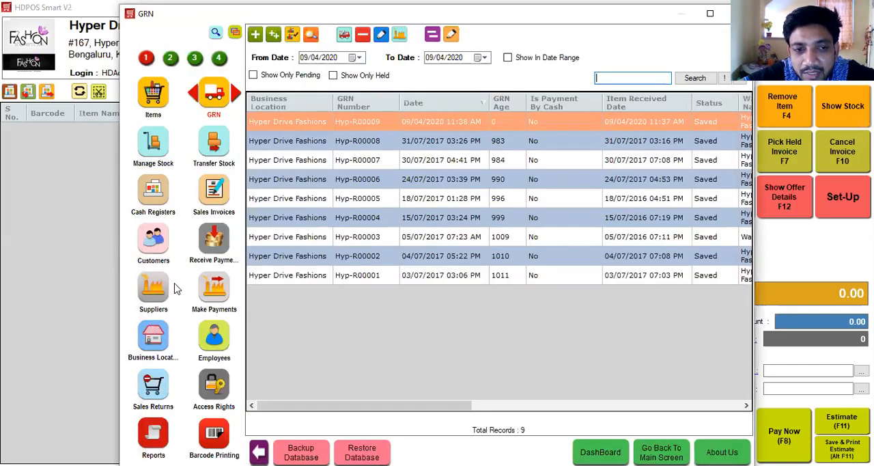
# Step: Check the Hyper Drive Fashions warehouse stock for the 786-Jeans items received by size
pyautogui.click(152, 142)
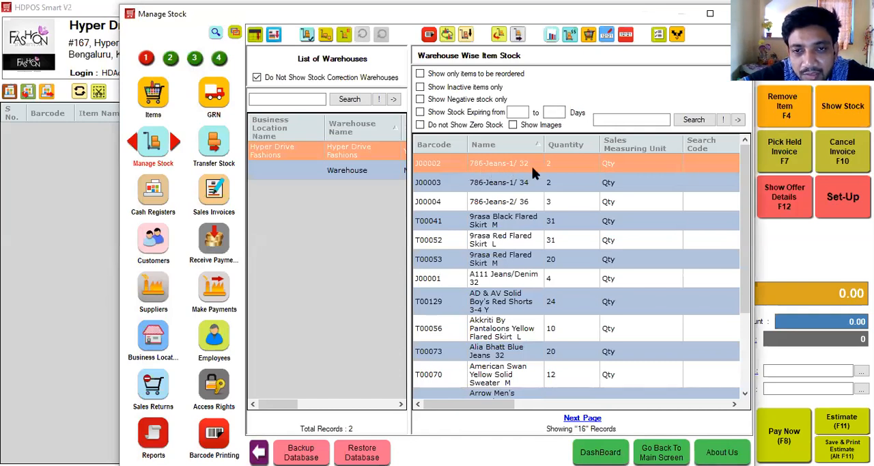
pyautogui.click(528, 204)
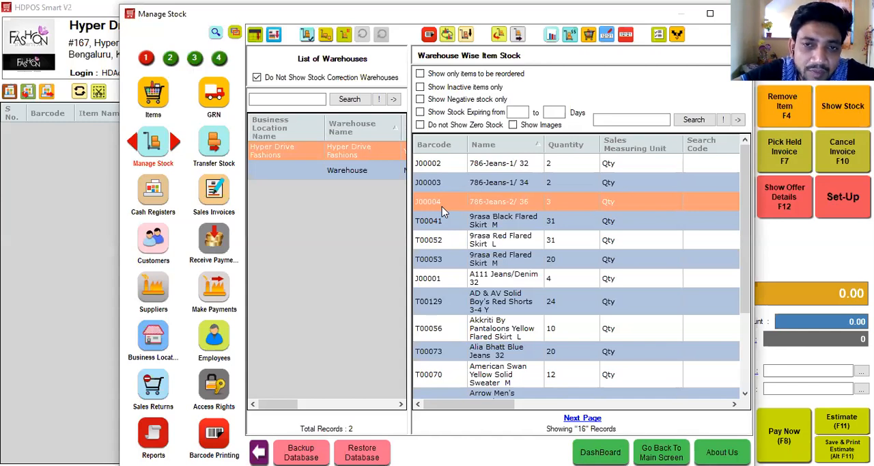
# Step: Start a new GRN and add A111 Jeans/Denim 32 with a received quantity of 10
pyautogui.click(214, 99)
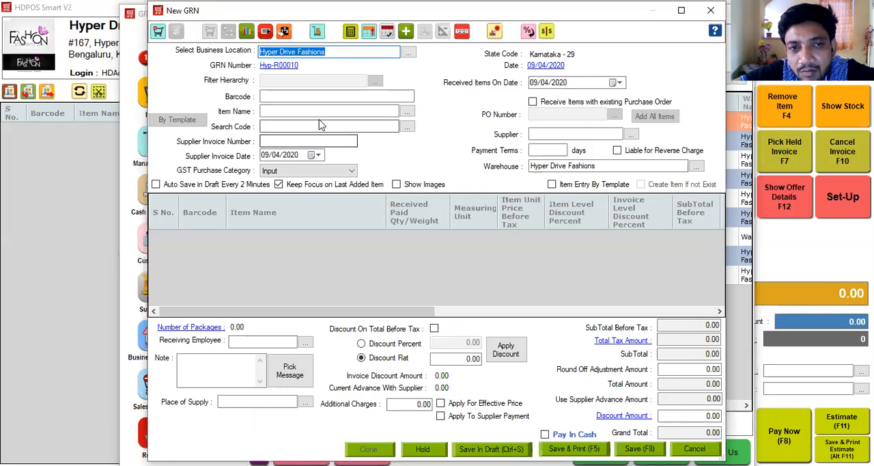
pyautogui.click(316, 112)
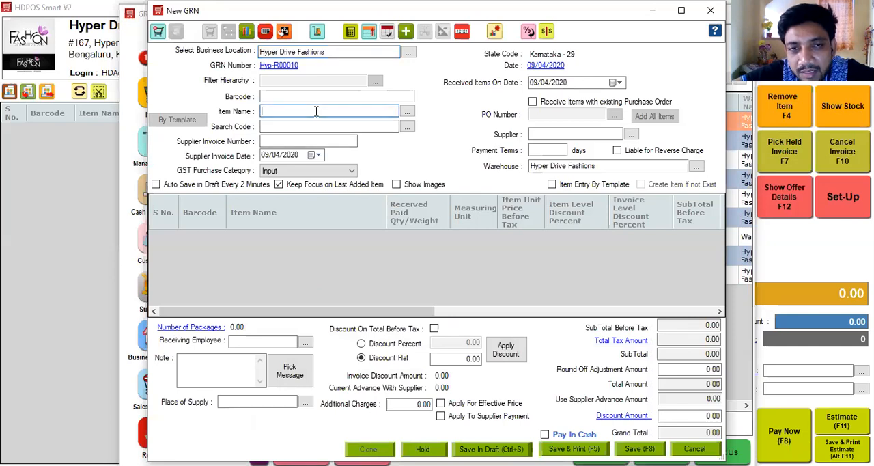
pyautogui.write('J')
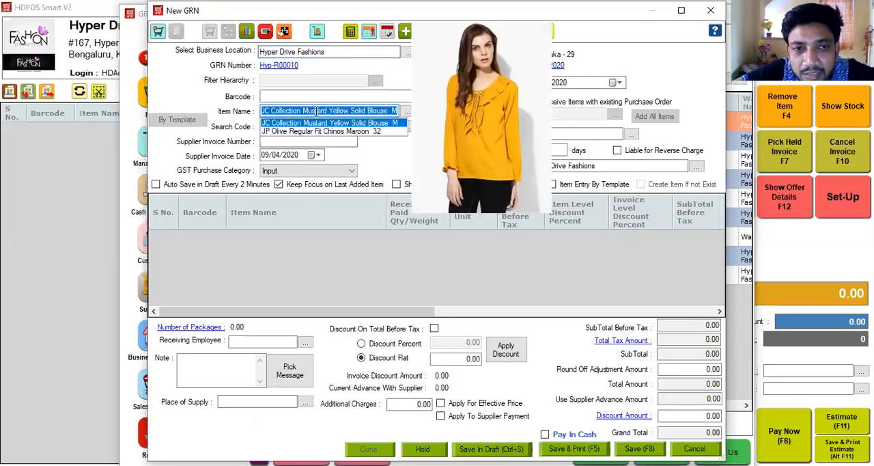
pyautogui.press('BackSpace')
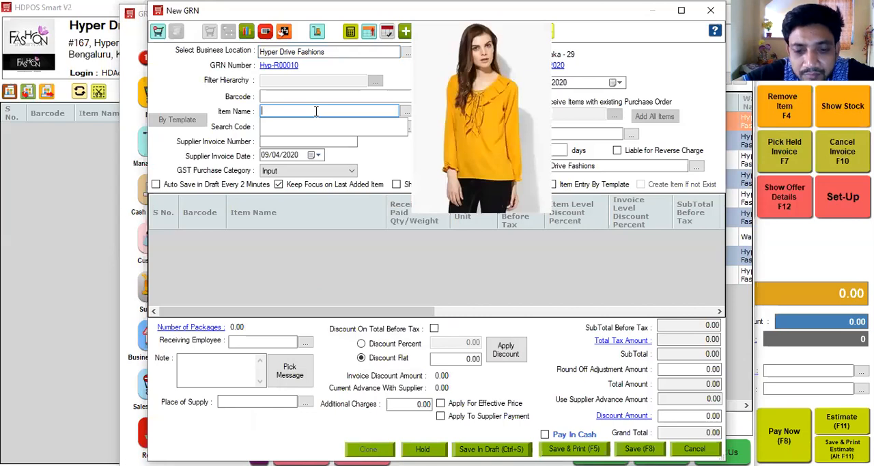
pyautogui.write('A111 Jeans/Denim 32')
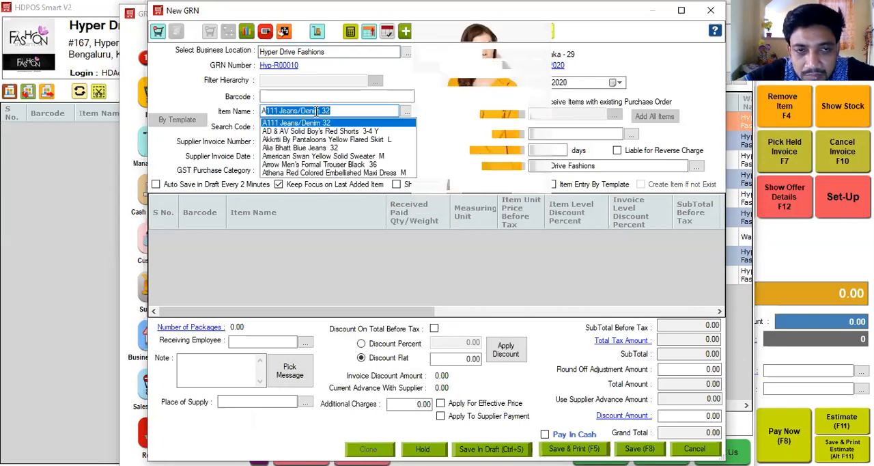
pyautogui.press('Return')
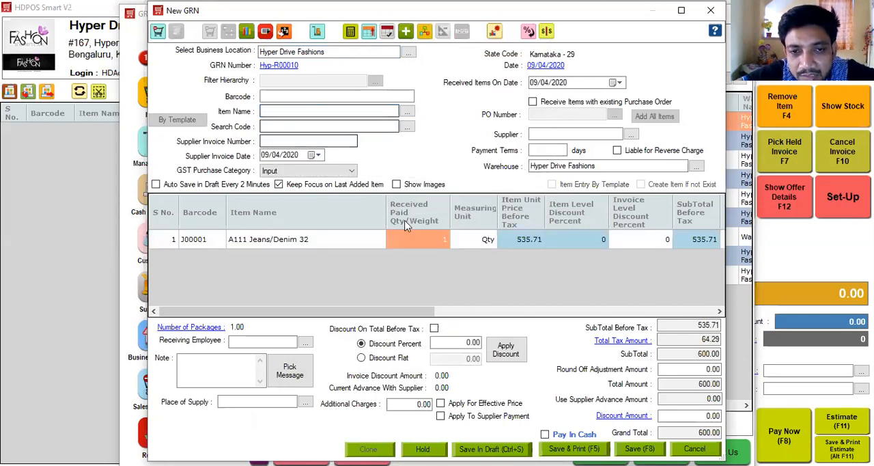
pyautogui.click(441, 247)
pyautogui.write('0')
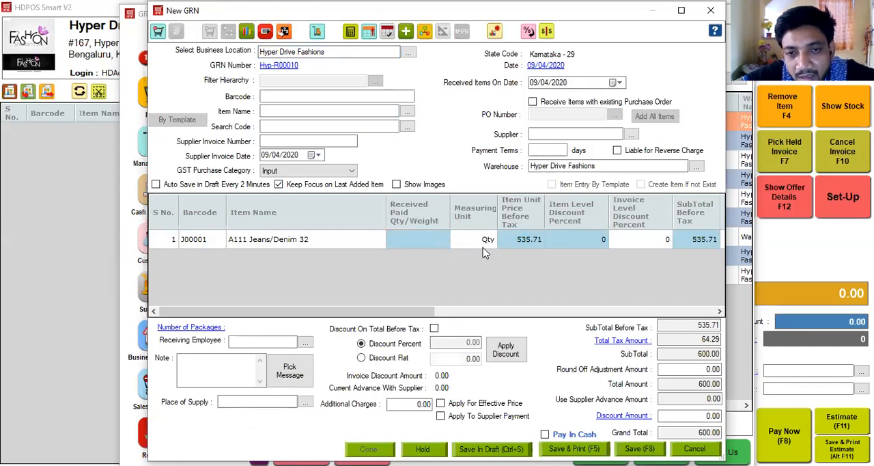
pyautogui.click(483, 246)
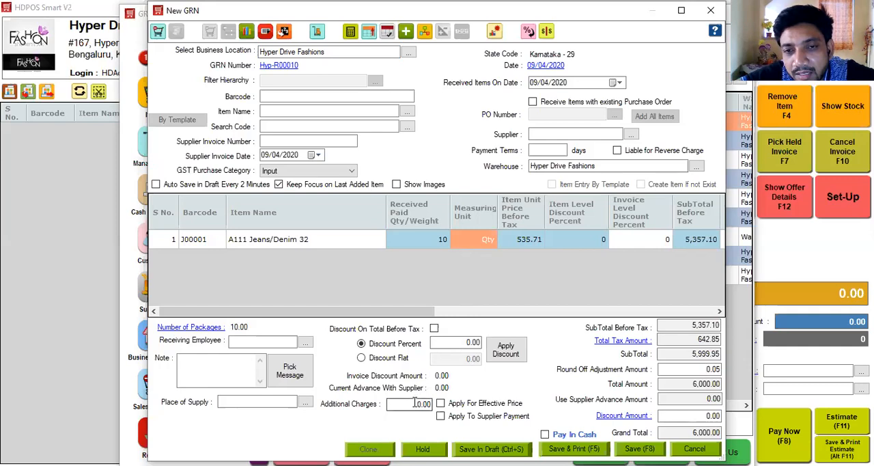
# Step: Enter additional charges of 100 on the GRN and apply them to the effective price
pyautogui.click(583, 311)
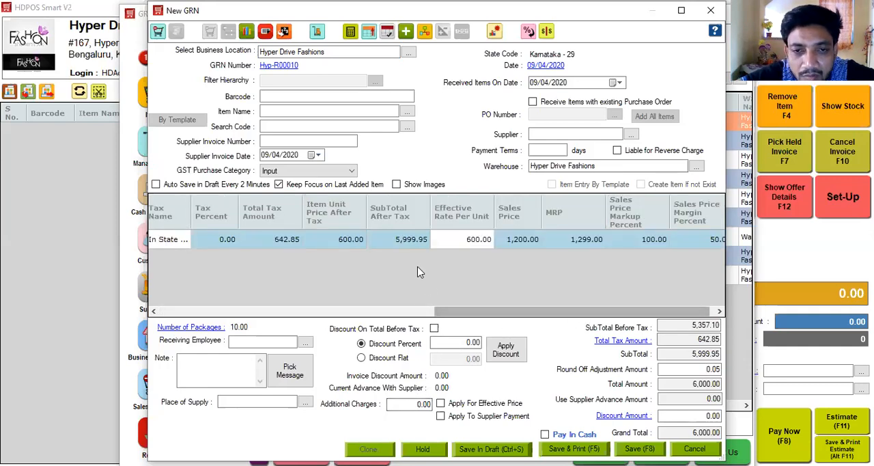
pyautogui.click(473, 248)
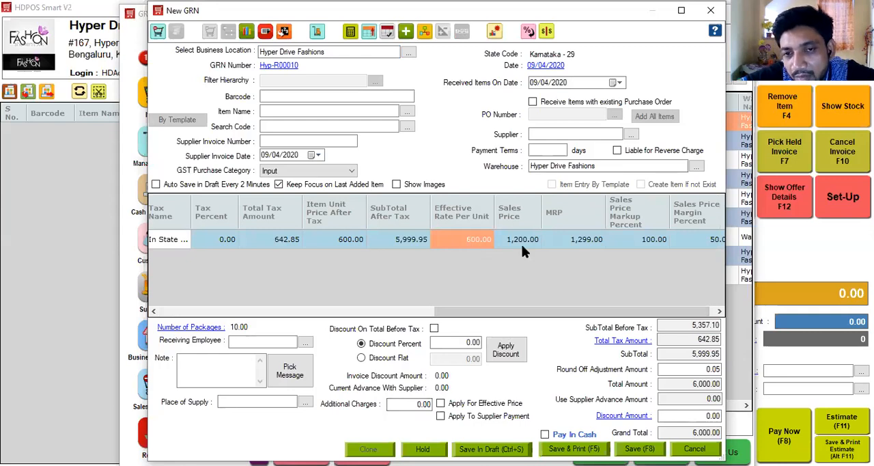
pyautogui.click(654, 246)
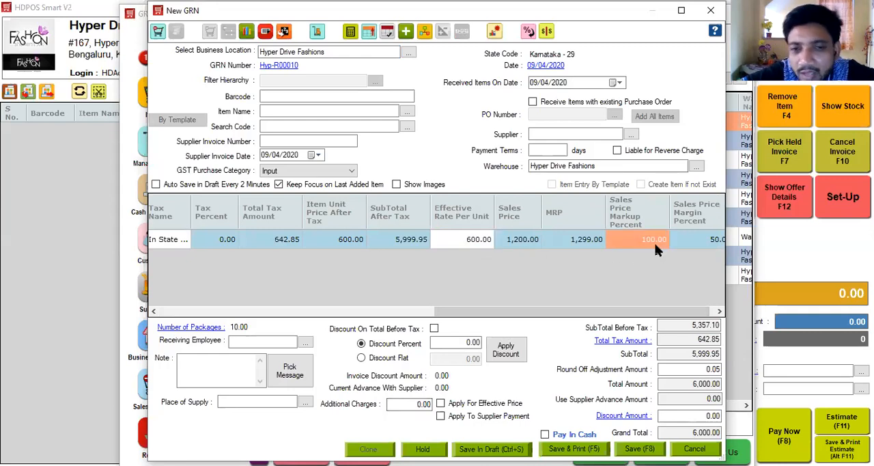
pyautogui.click(409, 403)
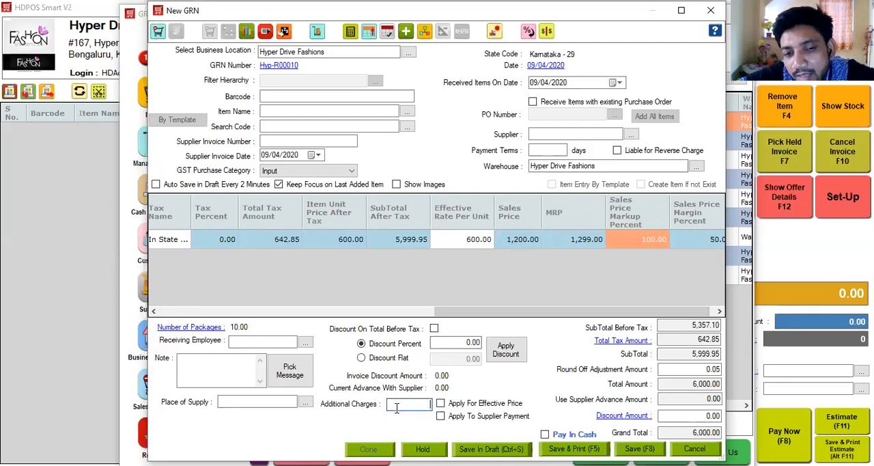
pyautogui.write('100')
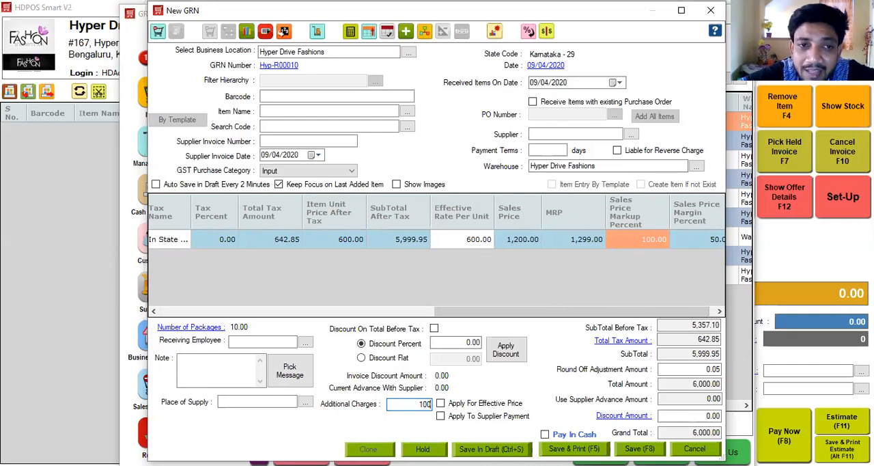
pyautogui.click(441, 404)
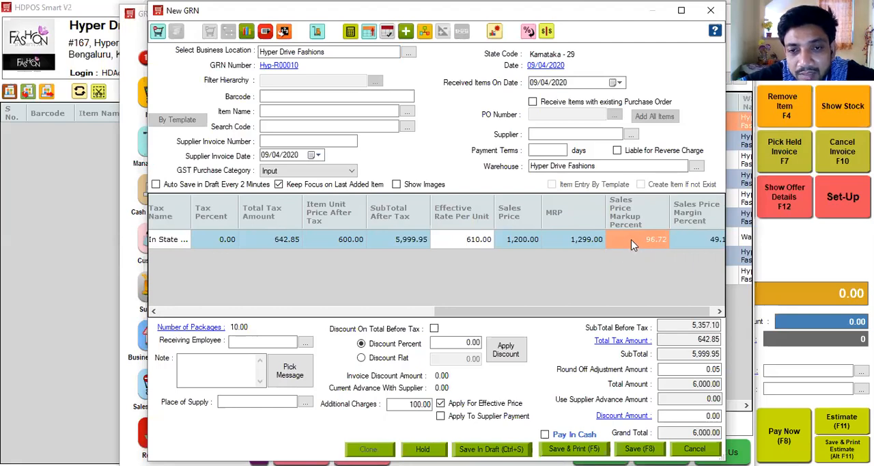
# Step: Set the sales price markup of A111 Jeans/Denim 32 to 100 percent and its sales price to 1220
pyautogui.click(648, 234)
pyautogui.write('100')
pyautogui.click(692, 245)
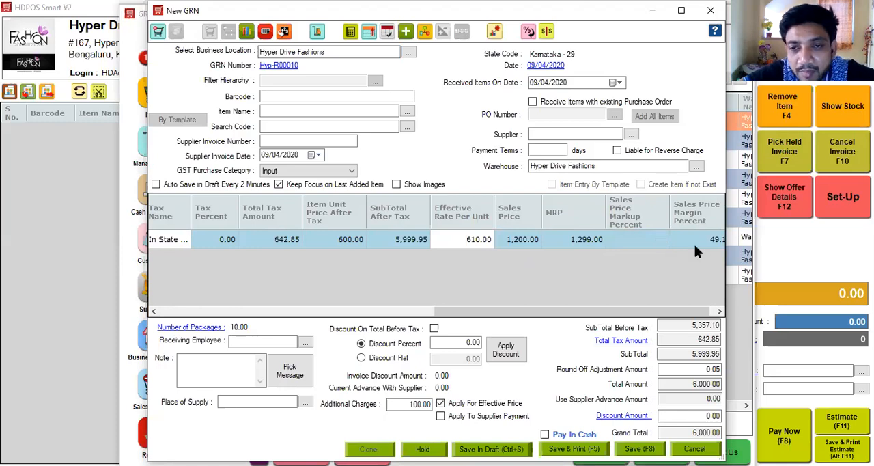
pyautogui.click(518, 245)
pyautogui.write('1220')
pyautogui.click(581, 247)
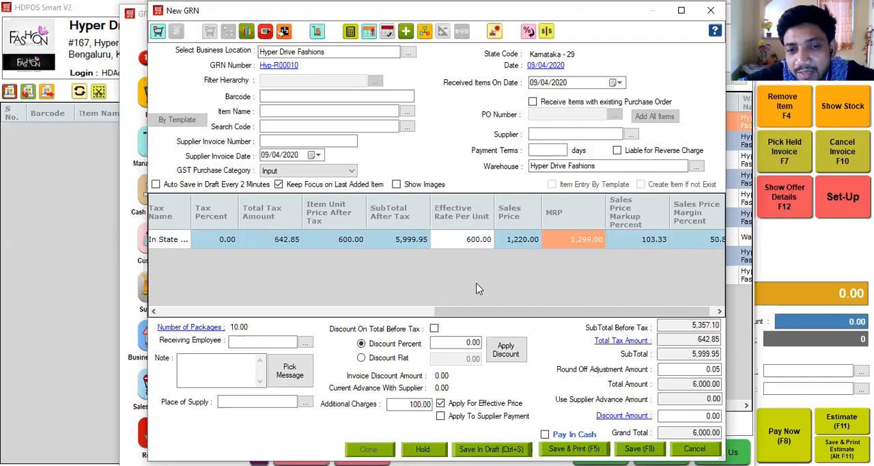
# Step: Add 786-Jeans-2/ 36 to the GRN with a received quantity of 4
pyautogui.click(289, 111)
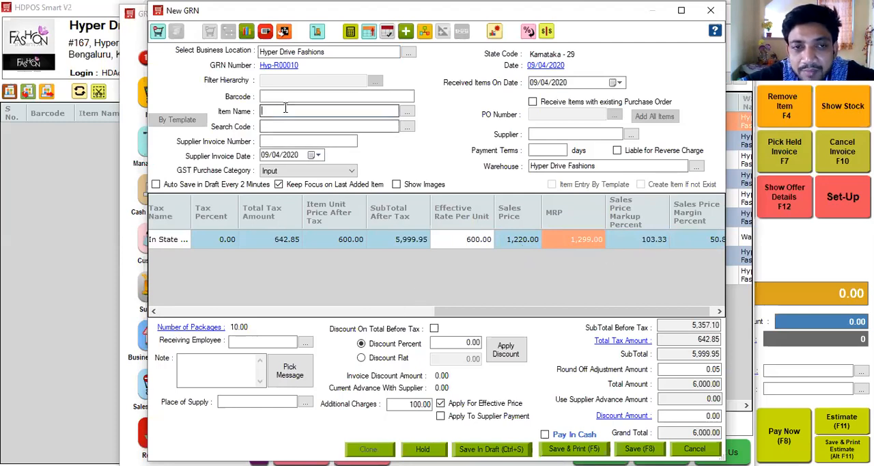
pyautogui.write('786-Jeans-2/ 36')
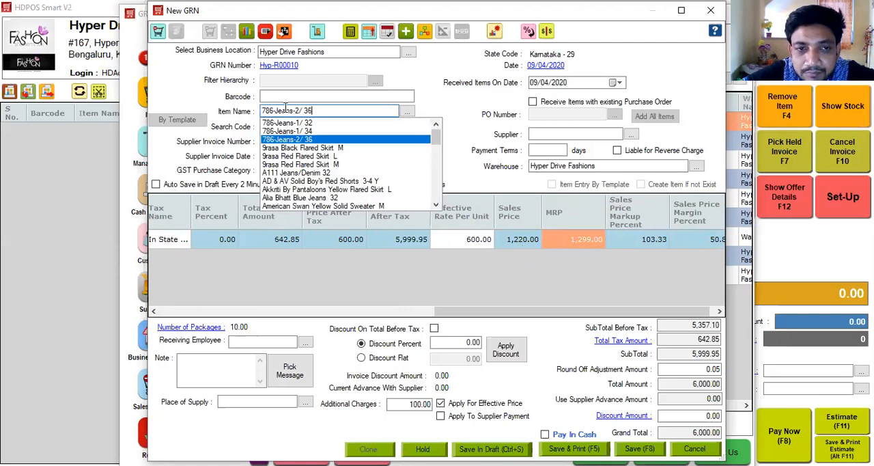
pyautogui.press('Return')
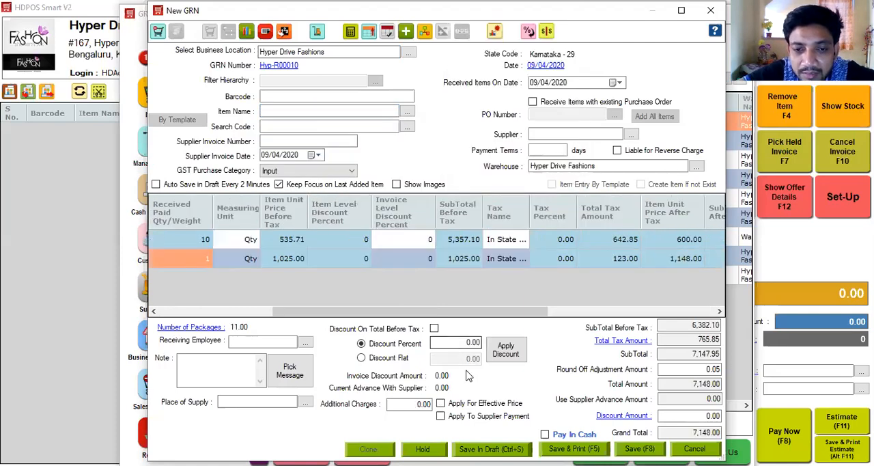
pyautogui.click(206, 260)
pyautogui.write('4')
pyautogui.press('Return')
# Step: Set the subtotal after tax to 5500 for A111 Jeans/Denim 32 and 4300 for 786-Jeans-2/ 36
pyautogui.click(641, 311)
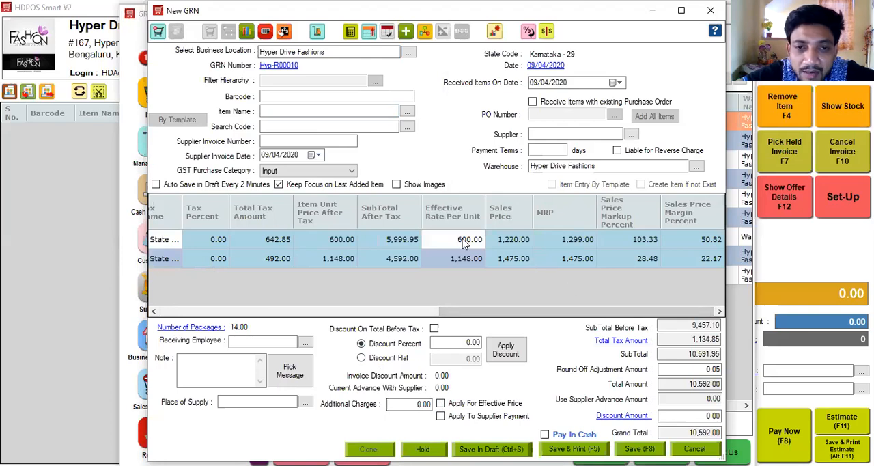
pyautogui.click(393, 247)
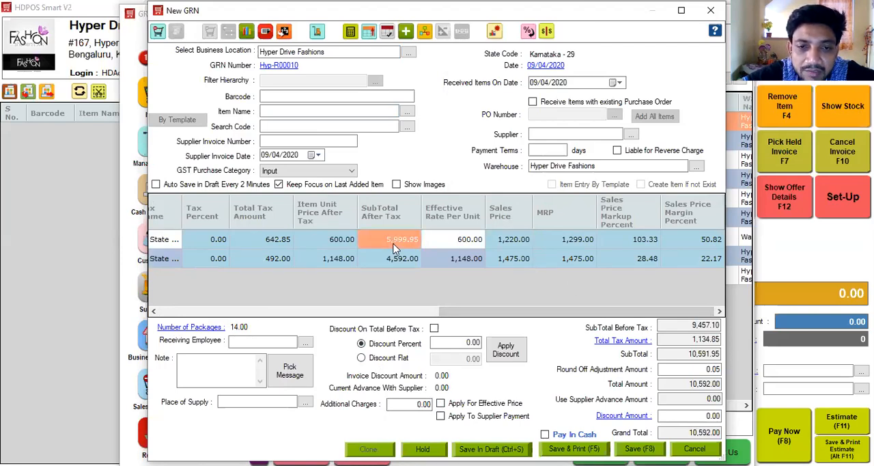
pyautogui.write('5500')
pyautogui.press('Return')
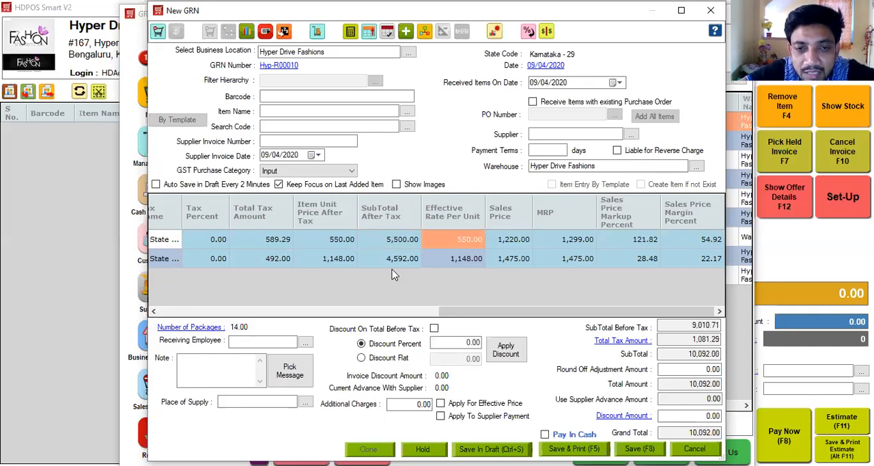
pyautogui.click(394, 266)
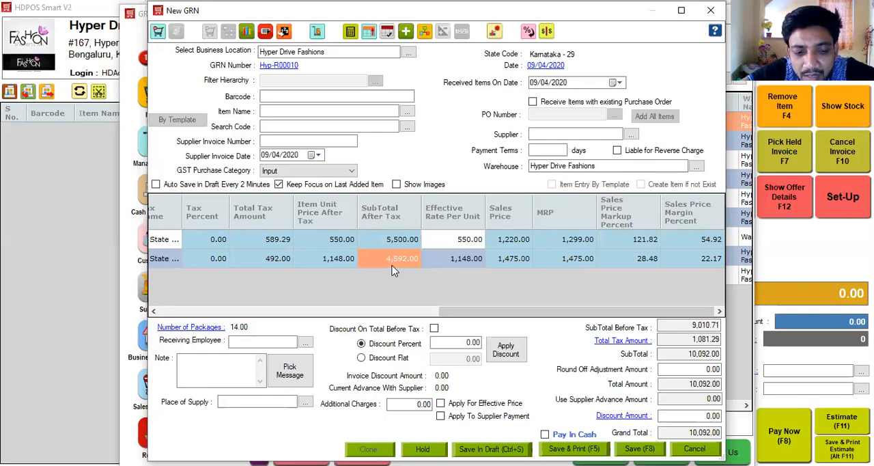
pyautogui.write('4000')
pyautogui.click(445, 260)
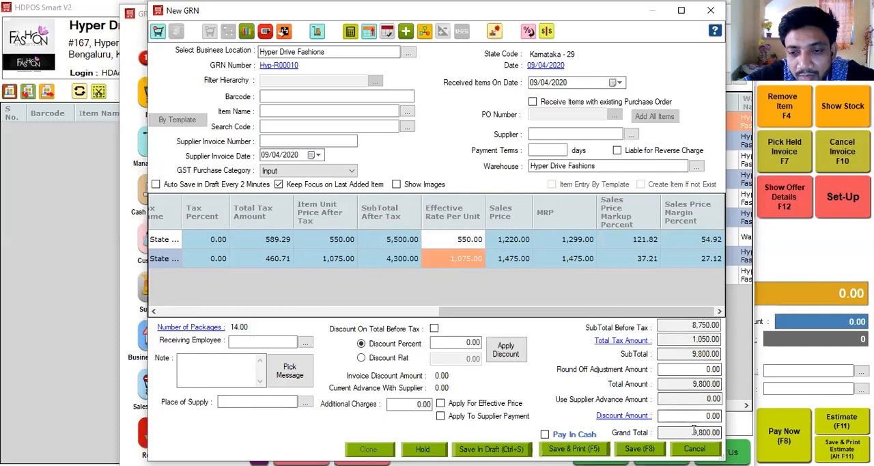
# Step: Enter additional charges of 200 and apply them to both the effective price and the supplier payment
pyautogui.click(409, 403)
pyautogui.write('200')
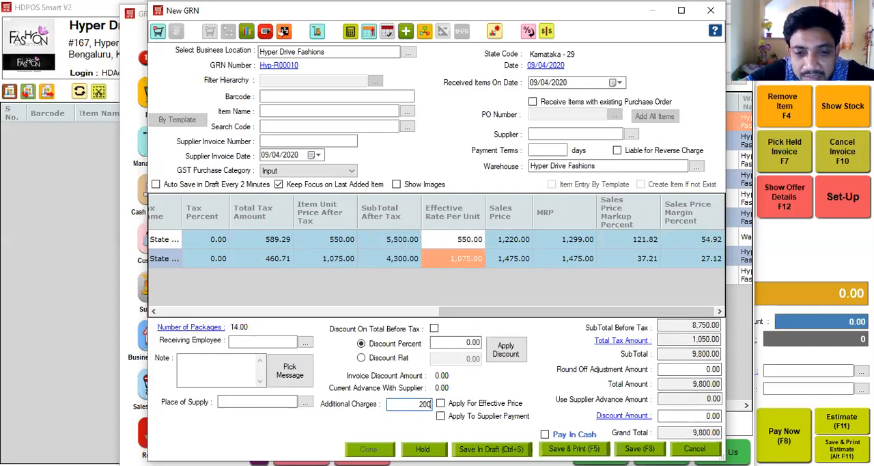
pyautogui.click(440, 402)
pyautogui.click(440, 416)
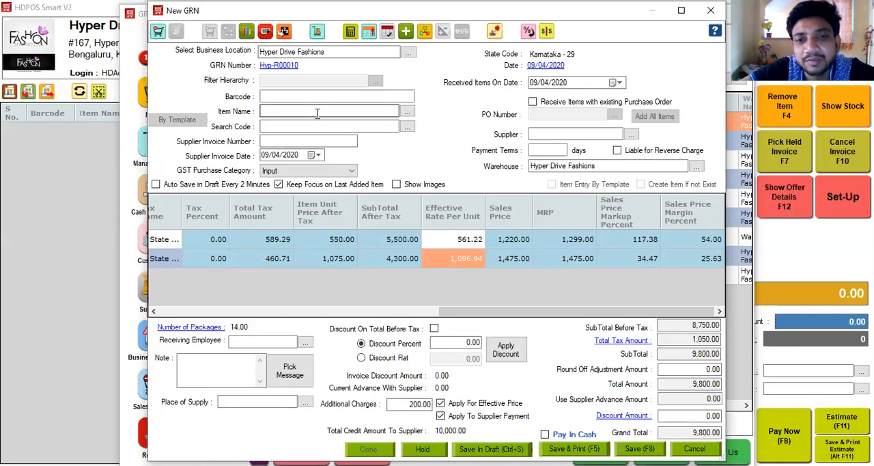
# Step: Stop applying the additional charges to the effective price and supplier payment, and clear the charge amount
pyautogui.click(441, 404)
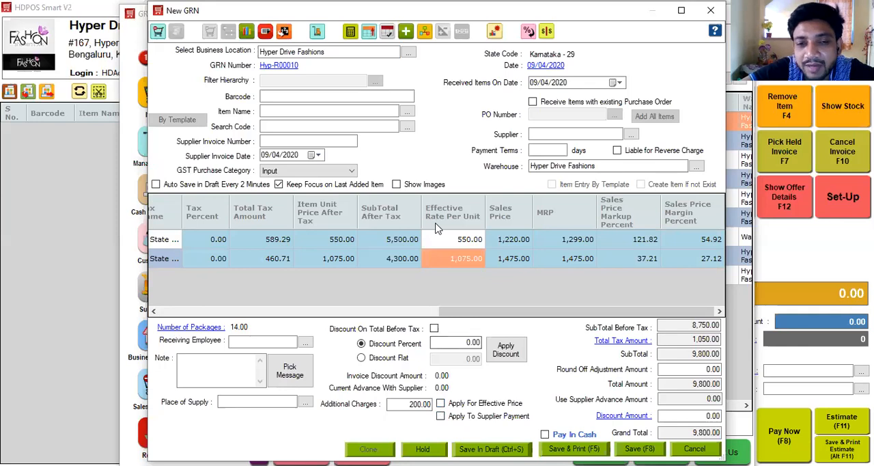
pyautogui.click(407, 403)
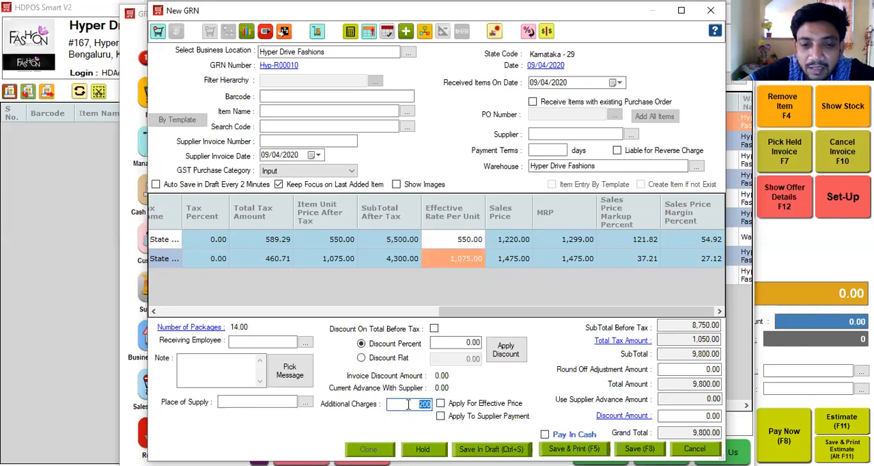
pyautogui.press('BackSpace')
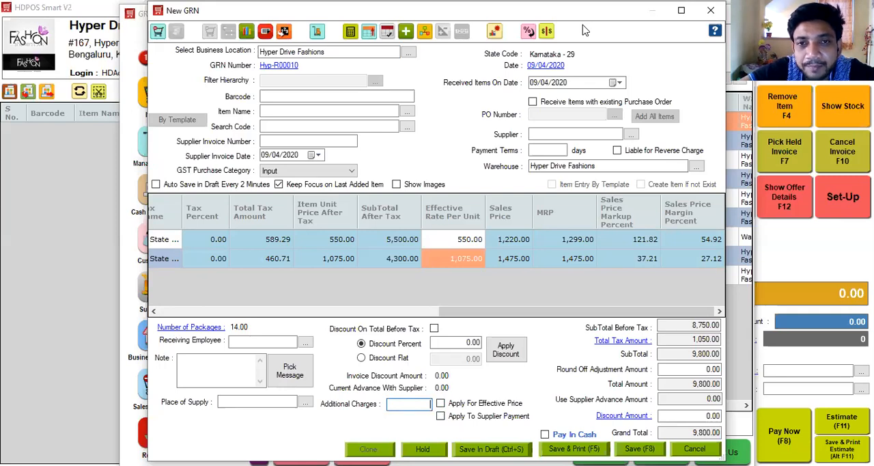
# Step: Enable calculating the purchase price from MRP for the GRN items
pyautogui.click(546, 31)
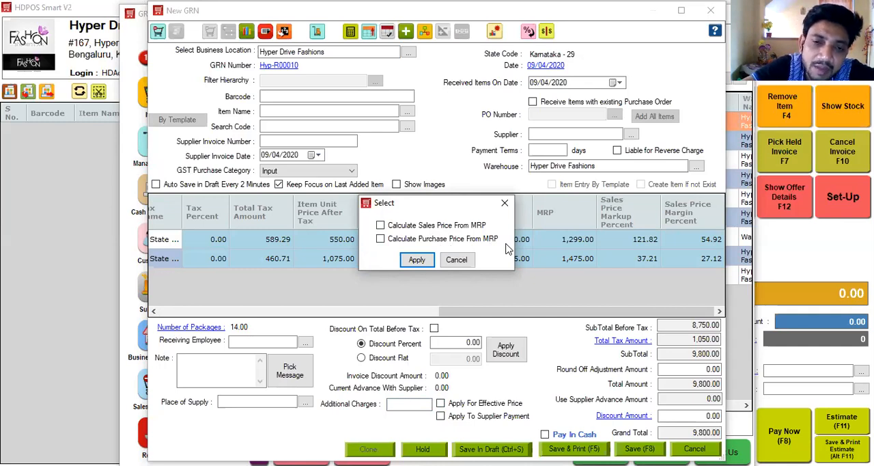
pyautogui.click(380, 239)
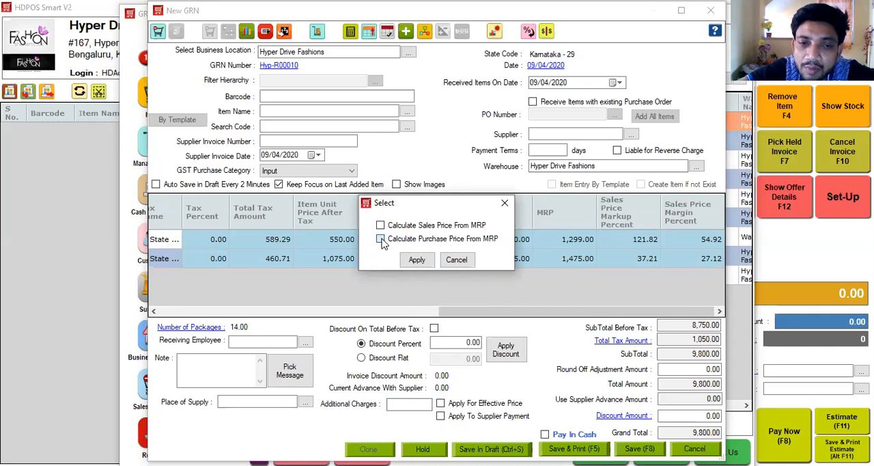
pyautogui.click(417, 260)
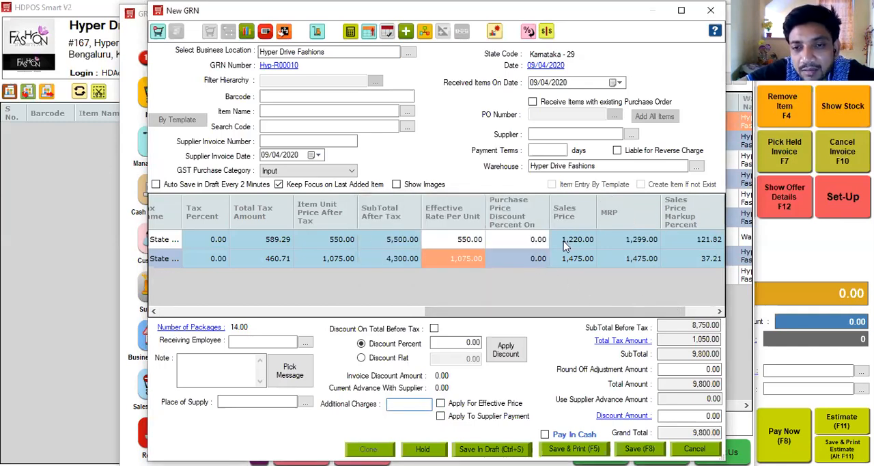
# Step: Set the purchase price discount percent to 40 for both A111 Jeans/Denim 32 and 786-Jeans-2/ 36
pyautogui.click(512, 248)
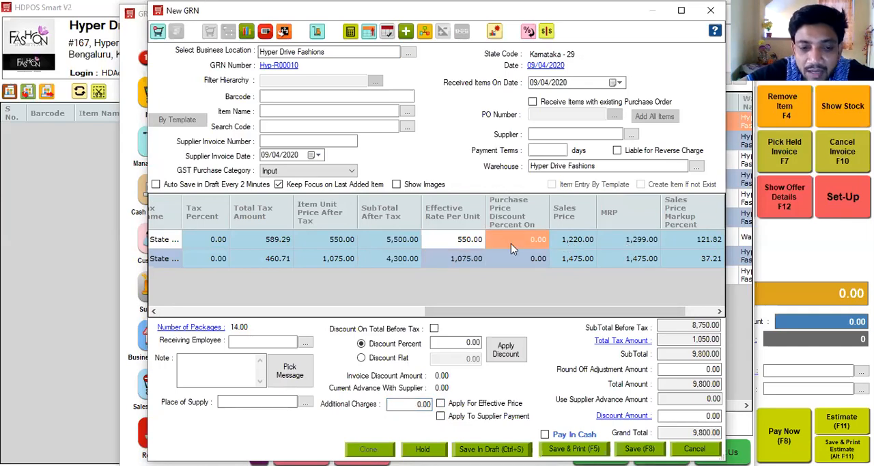
pyautogui.write('40')
pyautogui.click(507, 266)
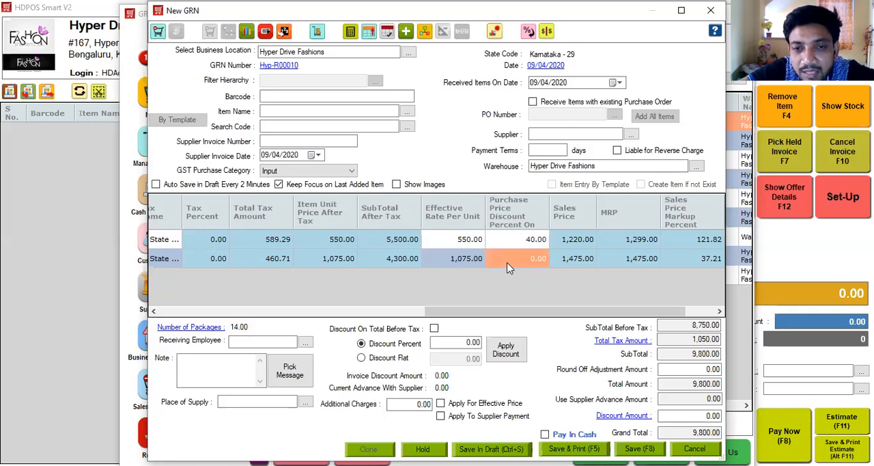
pyautogui.write('40')
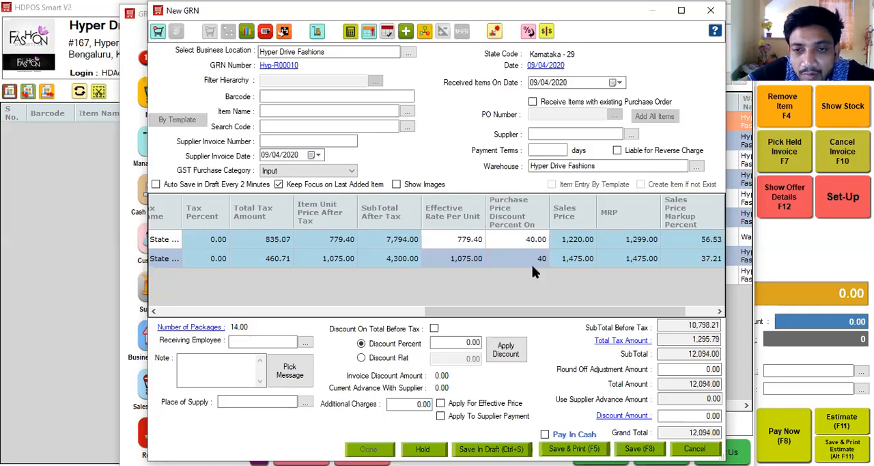
# Step: Check the effective rate per unit of both GRN items and review the selected item's purchase price history
pyautogui.click(559, 263)
pyautogui.moveTo(469, 312); pyautogui.dragTo(430, 317)
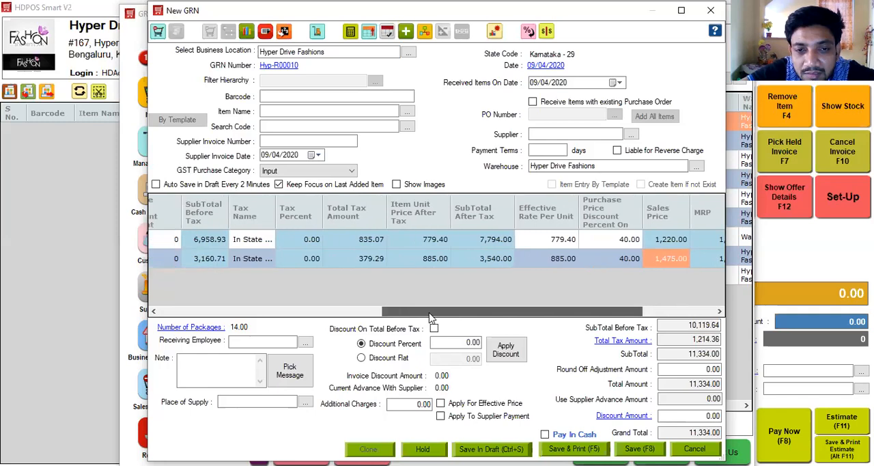
pyautogui.click(540, 239)
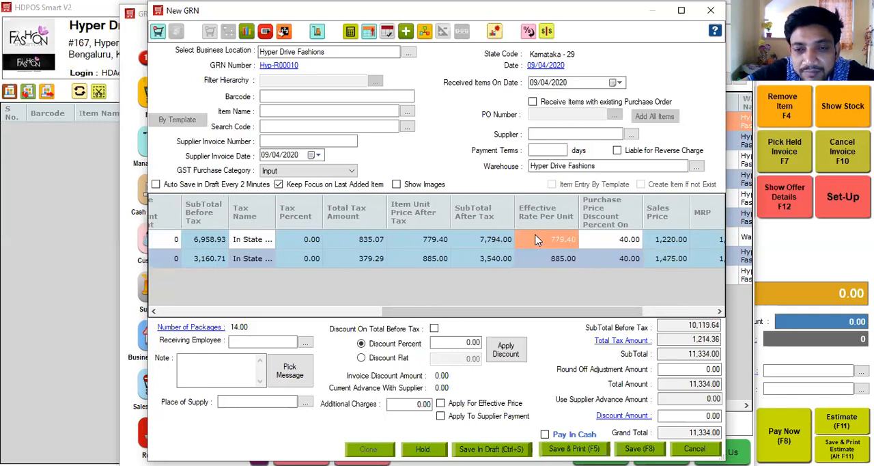
pyautogui.click(540, 259)
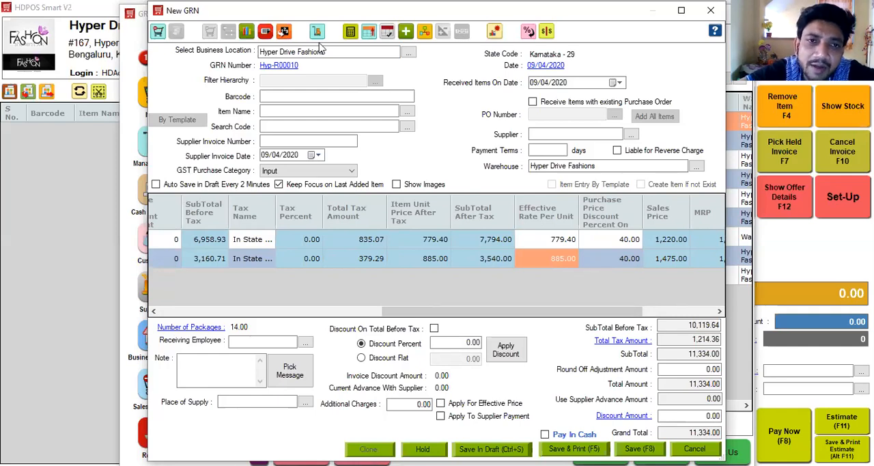
pyautogui.click(247, 31)
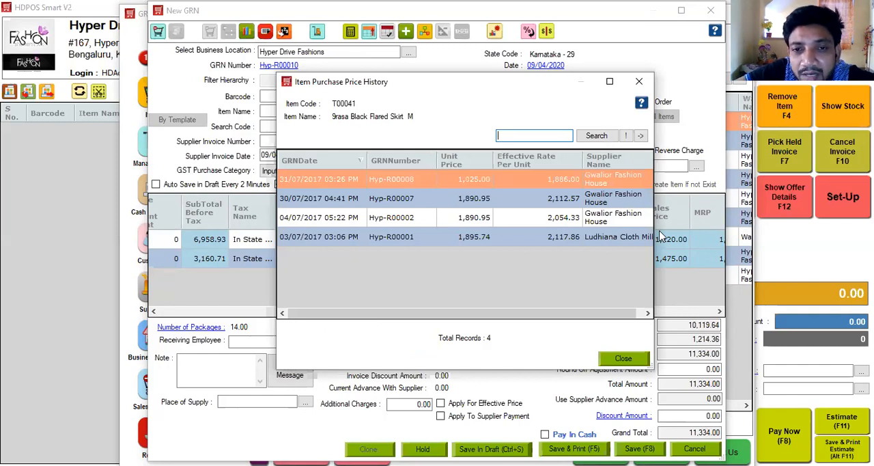
pyautogui.click(638, 82)
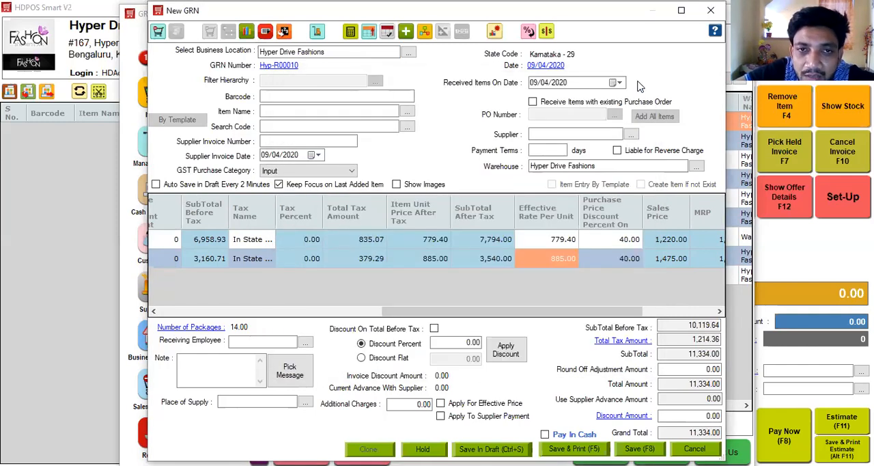
# Step: Start barcode sticker printing, auto-suggest the letter codes in the rate card mapping, and close the mapping without saving
pyautogui.click(264, 32)
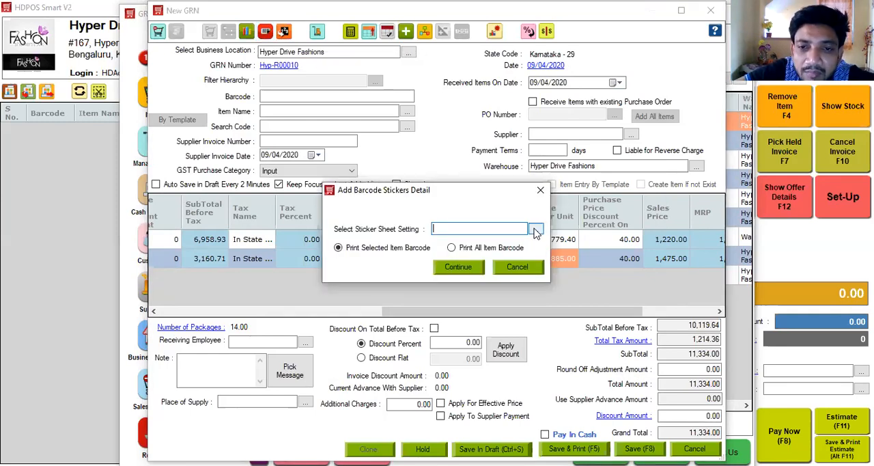
pyautogui.click(536, 230)
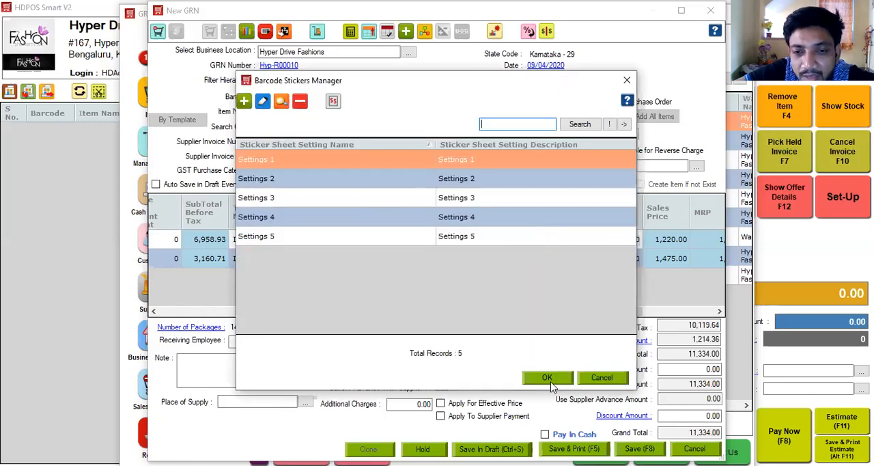
pyautogui.click(333, 100)
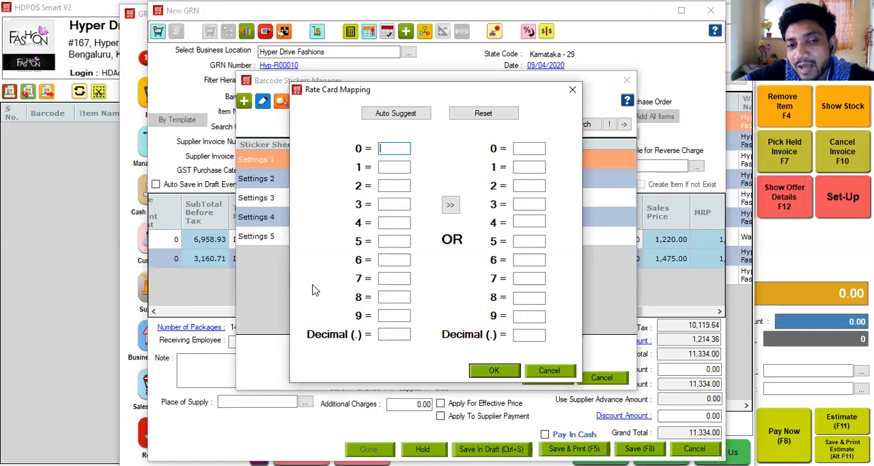
pyautogui.click(399, 115)
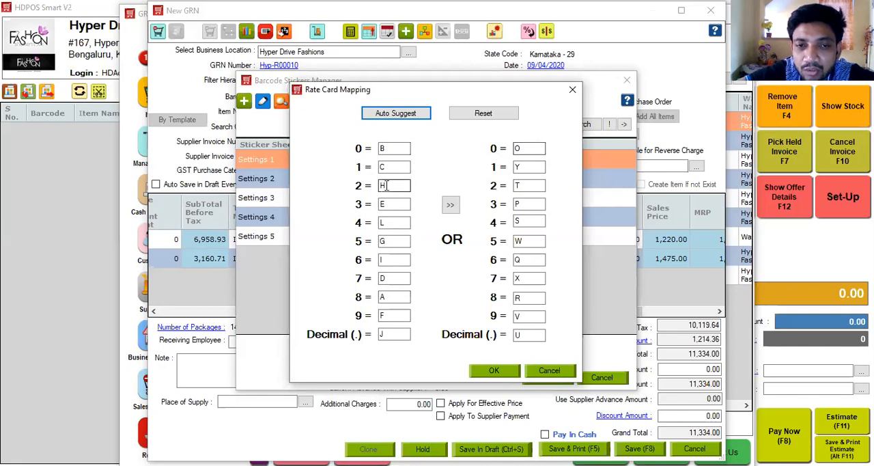
pyautogui.click(523, 147)
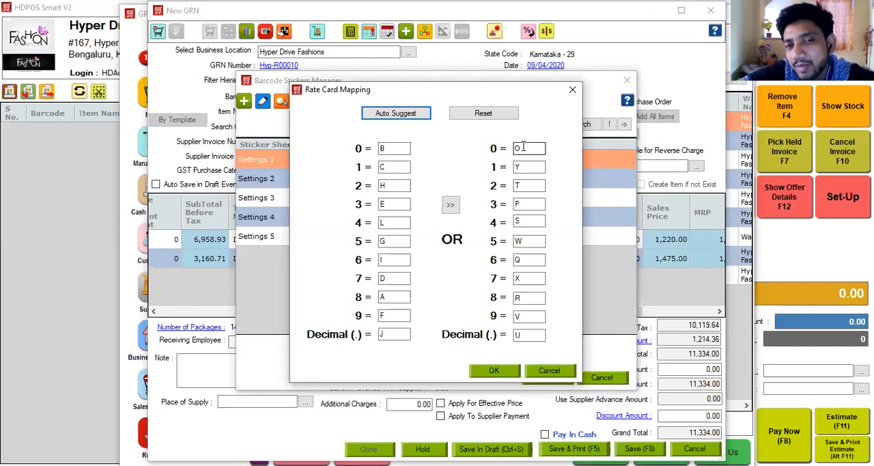
pyautogui.click(572, 90)
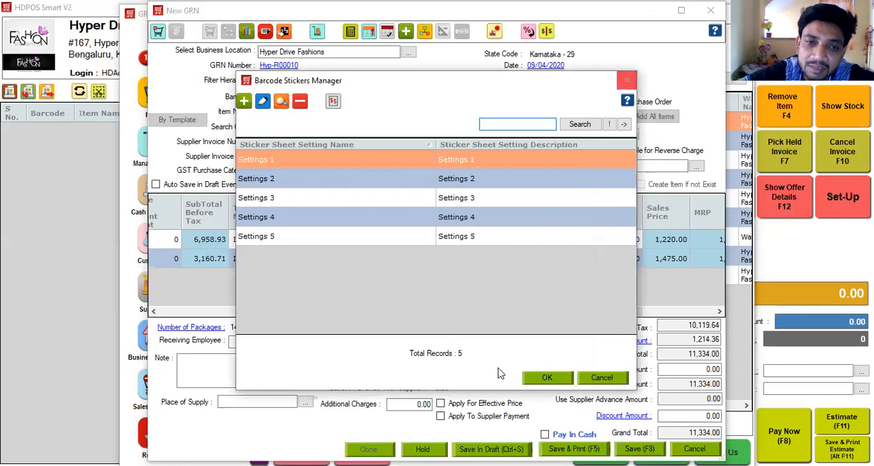
# Step: Choose the Settings 1 sticker sheet for the selected item's barcode and preview the stickers
pyautogui.click(547, 377)
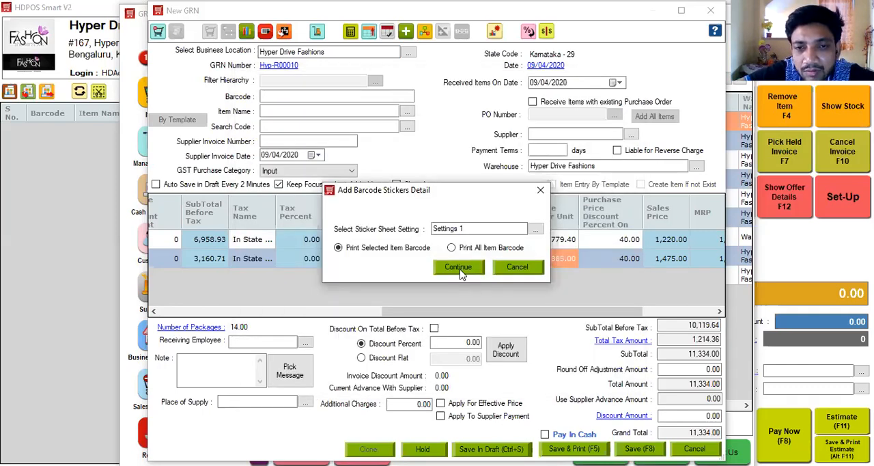
pyautogui.click(459, 267)
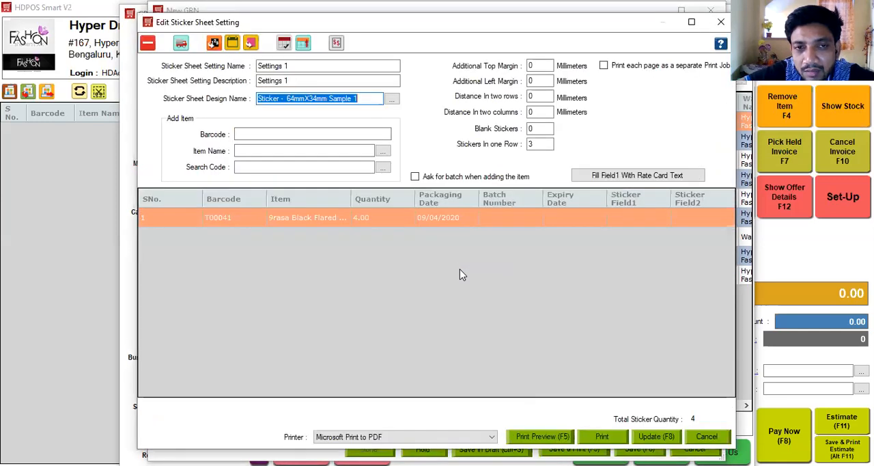
pyautogui.click(538, 434)
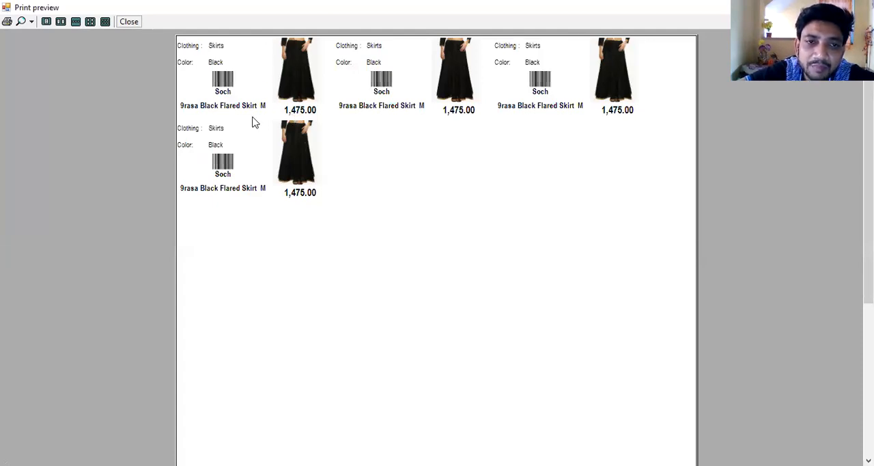
pyautogui.click(129, 21)
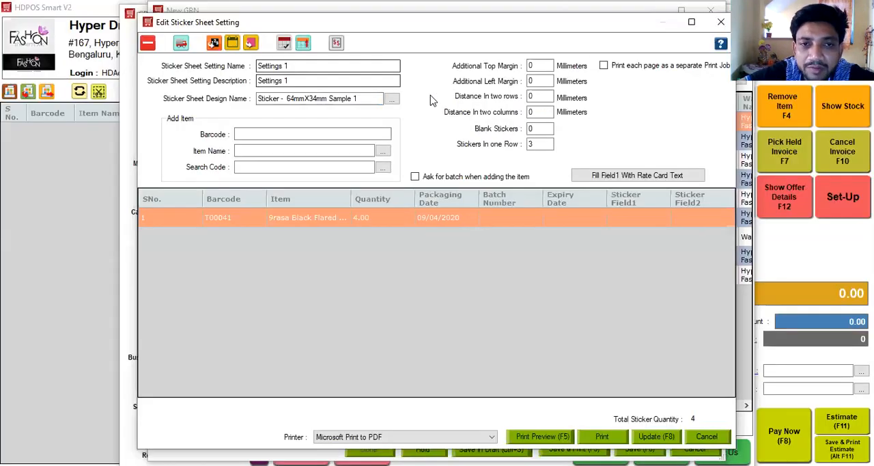
# Step: Change the sticker sheet design to "Sticker - 50mmX25mm with custom fields" and preview the stickers
pyautogui.click(393, 100)
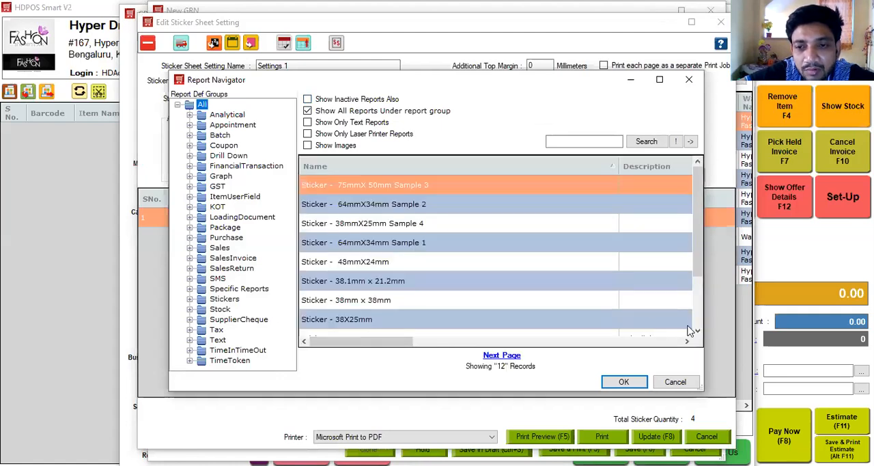
pyautogui.scroll(-1, 697, 330)
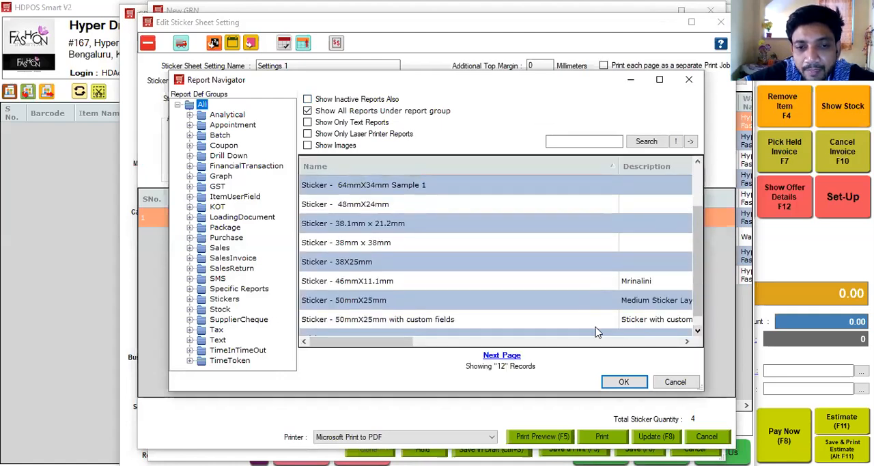
pyautogui.click(520, 321)
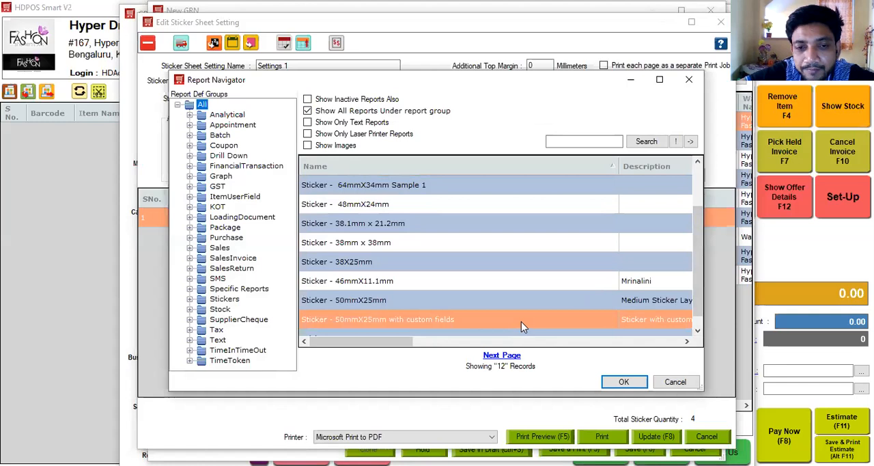
pyautogui.click(625, 382)
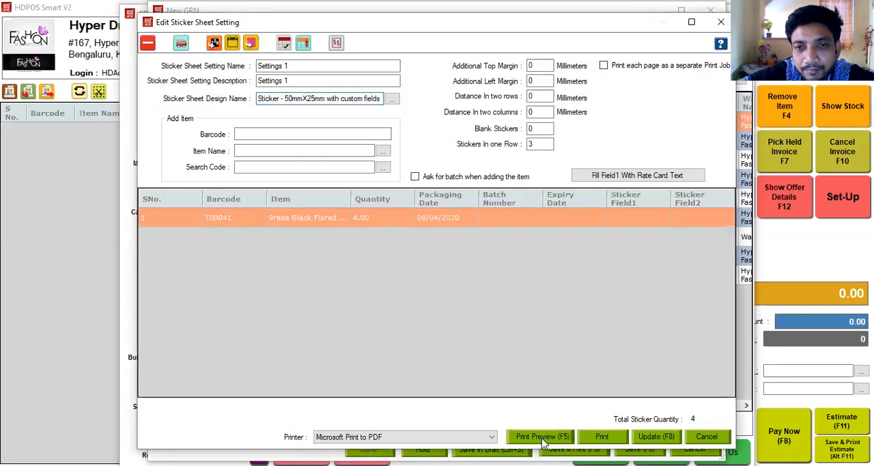
pyautogui.click(542, 437)
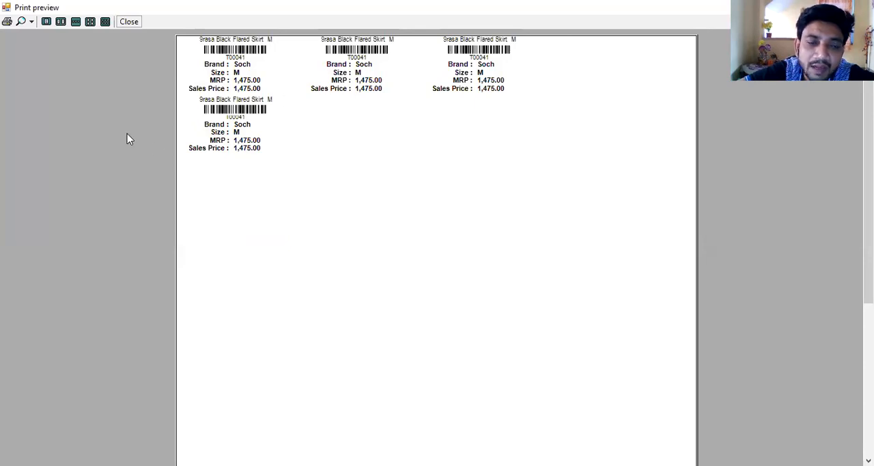
pyautogui.click(129, 23)
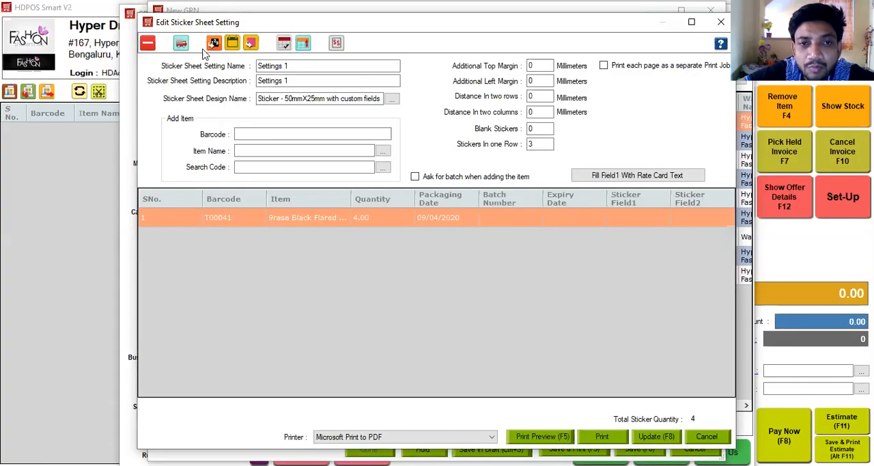
# Step: Change the sticker design to "Sticker - 48mmX24mm" with 4 stickers in one row and preview the sheet
pyautogui.click(397, 100)
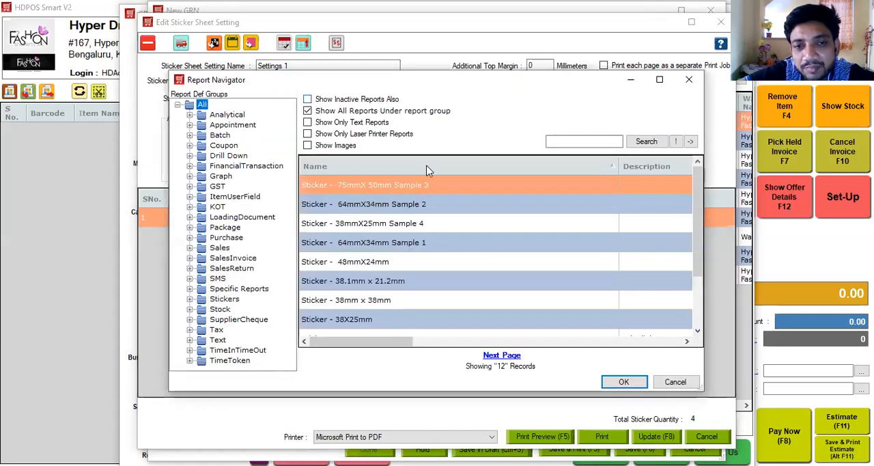
pyautogui.click(418, 265)
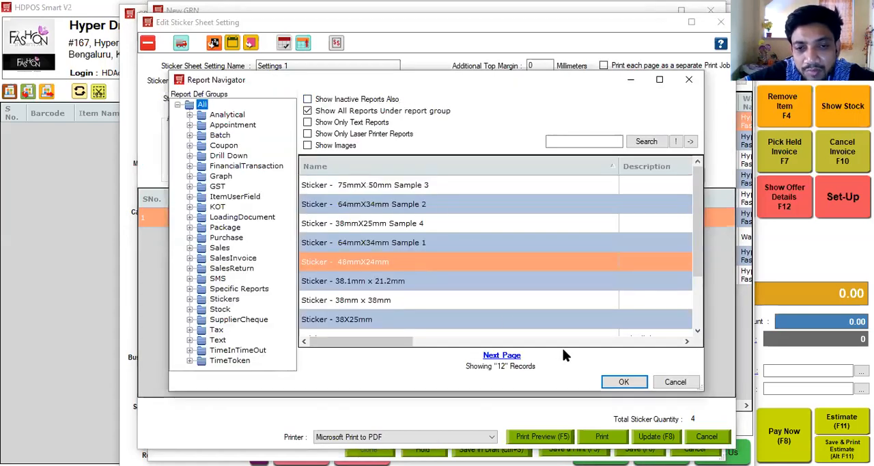
pyautogui.click(623, 384)
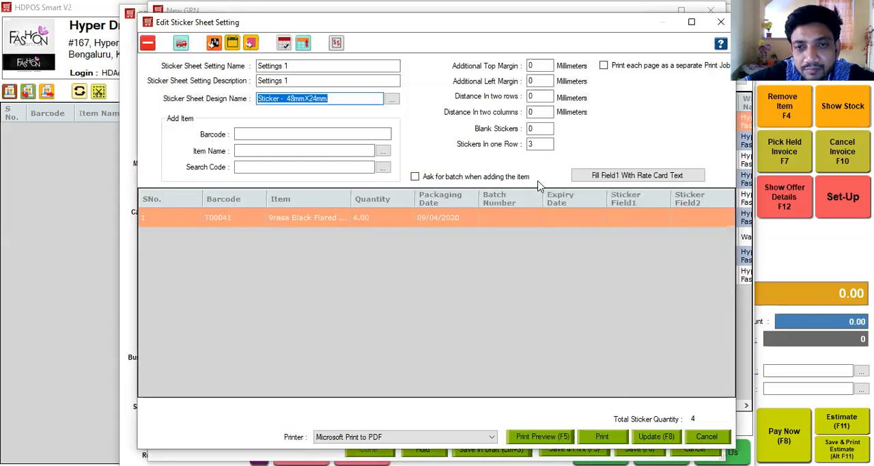
pyautogui.doubleClick(539, 142)
pyautogui.write('4')
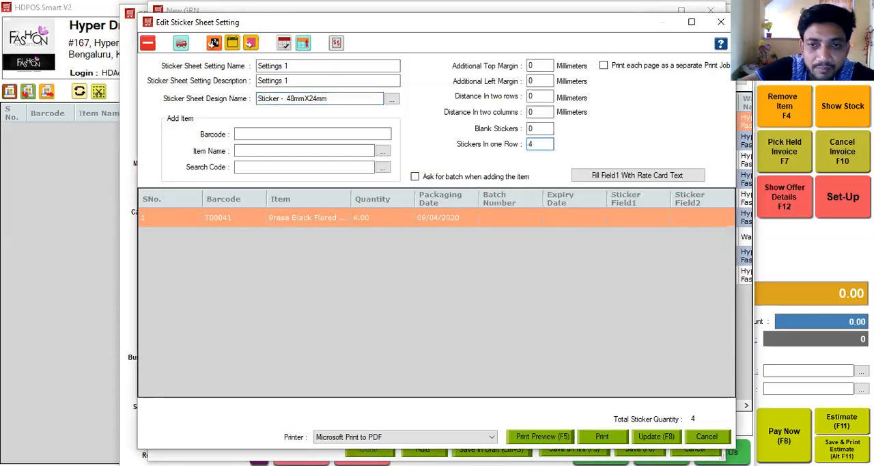
pyautogui.click(553, 441)
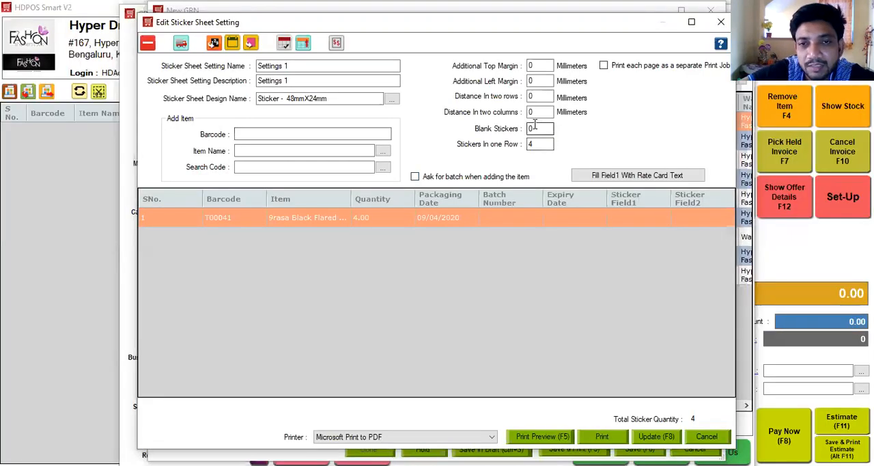
# Step: Set the number of blank stickers to 4 and preview the sticker sheet
pyautogui.doubleClick(534, 125)
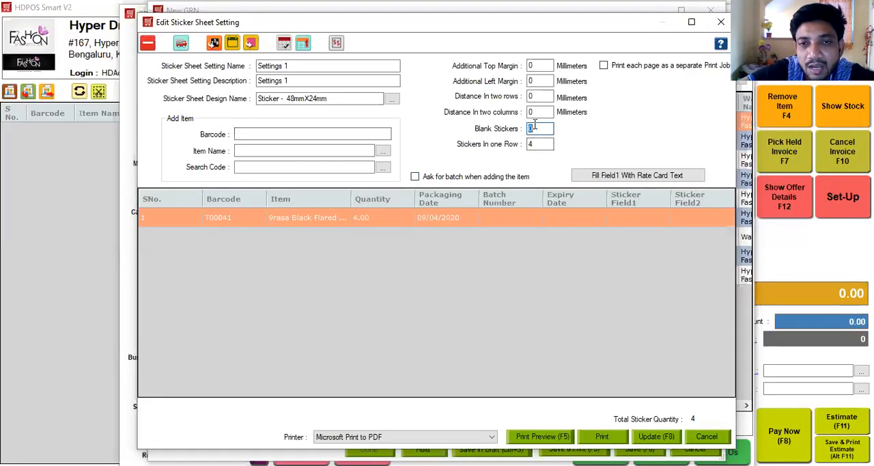
pyautogui.write('4')
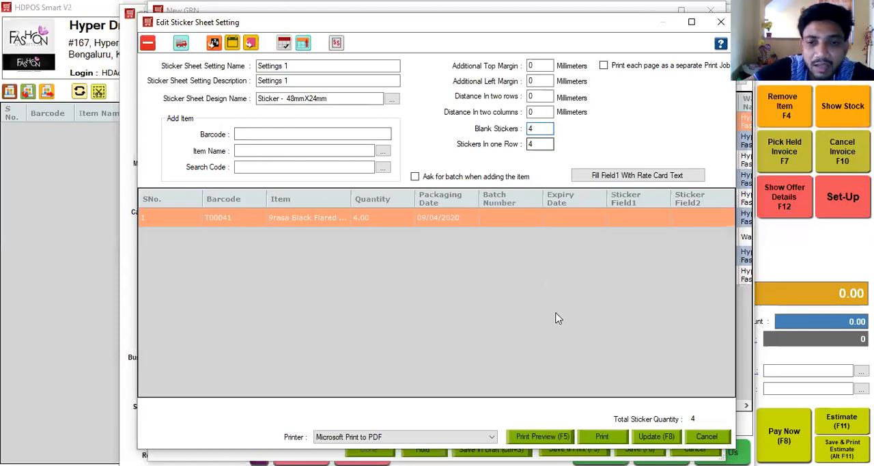
pyautogui.click(534, 437)
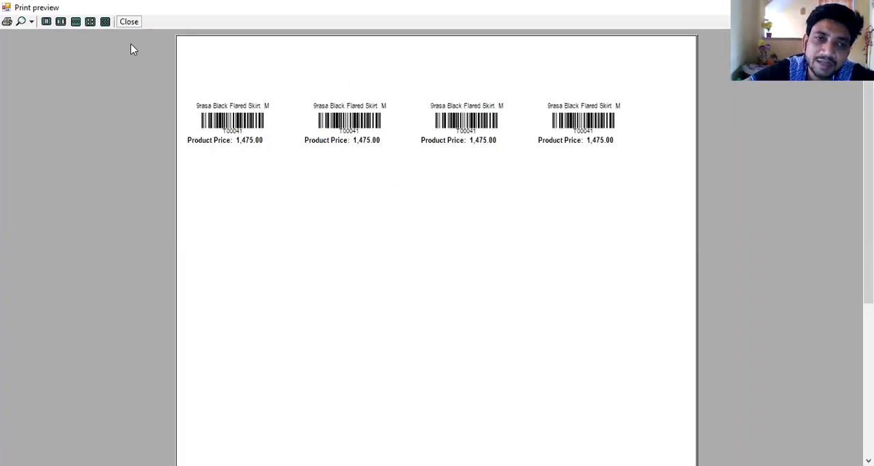
pyautogui.click(130, 23)
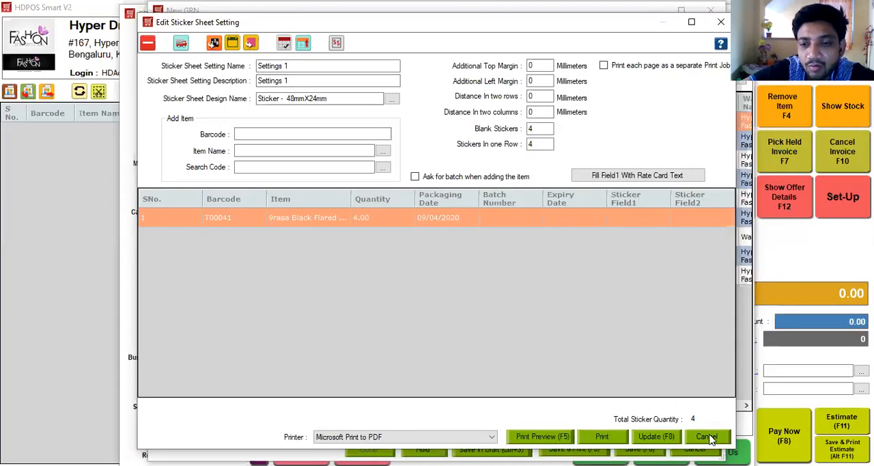
# Step: Discard the sticker sheet changes and cancel the new GRN document
pyautogui.click(707, 436)
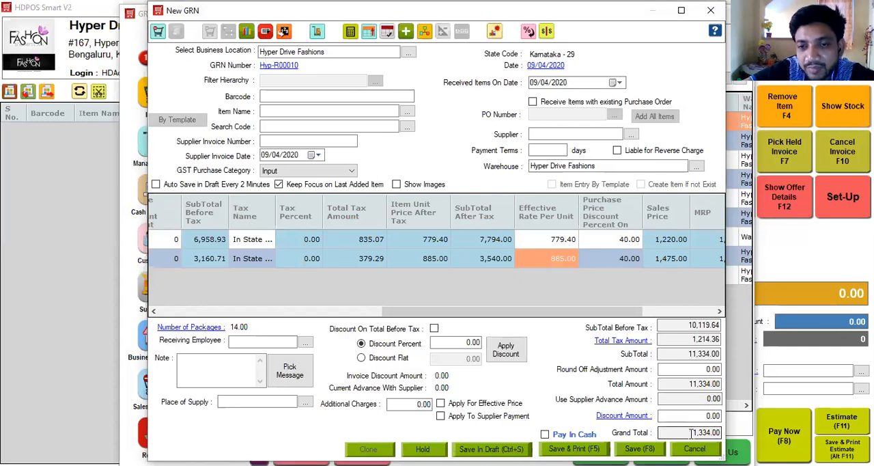
pyautogui.click(694, 448)
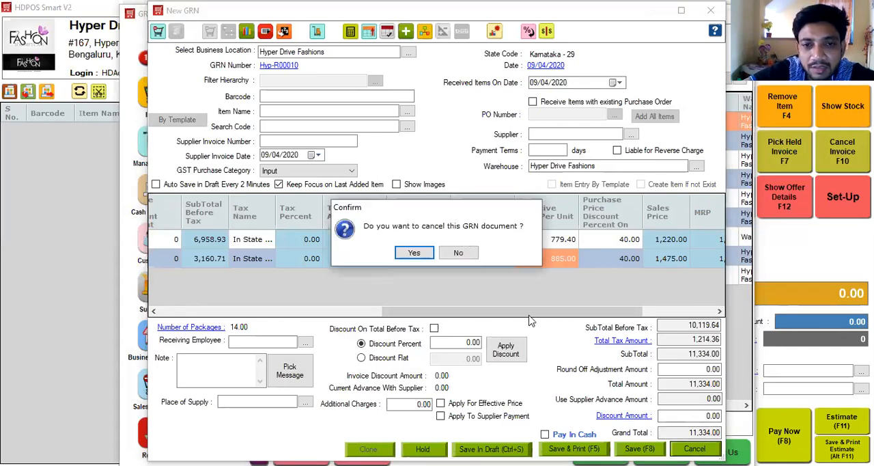
pyautogui.click(422, 253)
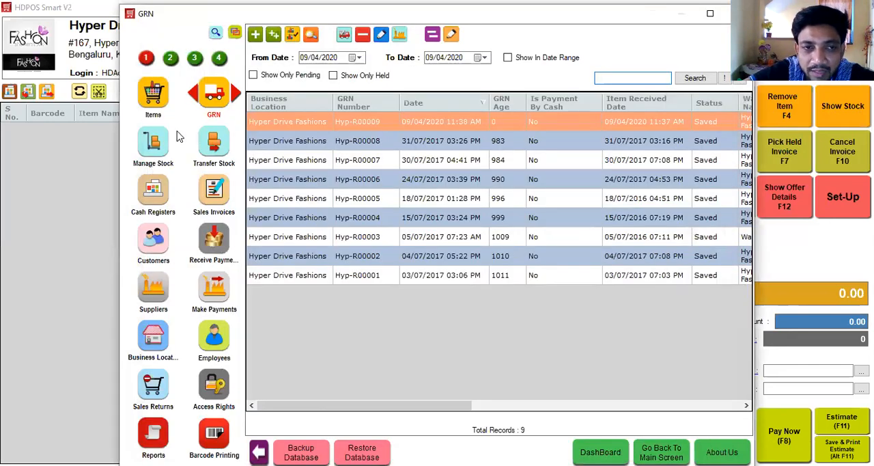
# Step: Start a new warehouse-to-warehouse stock transfer from the Hyper Drive Fashions warehouse to Warehouse
pyautogui.click(155, 140)
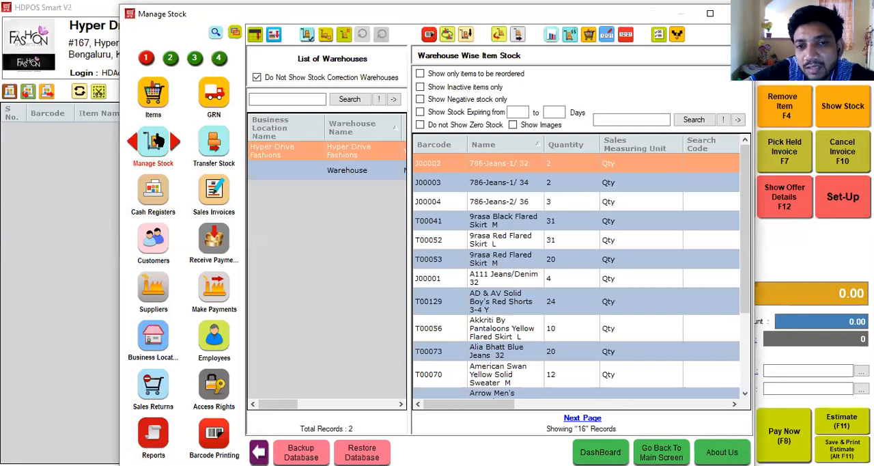
pyautogui.click(218, 149)
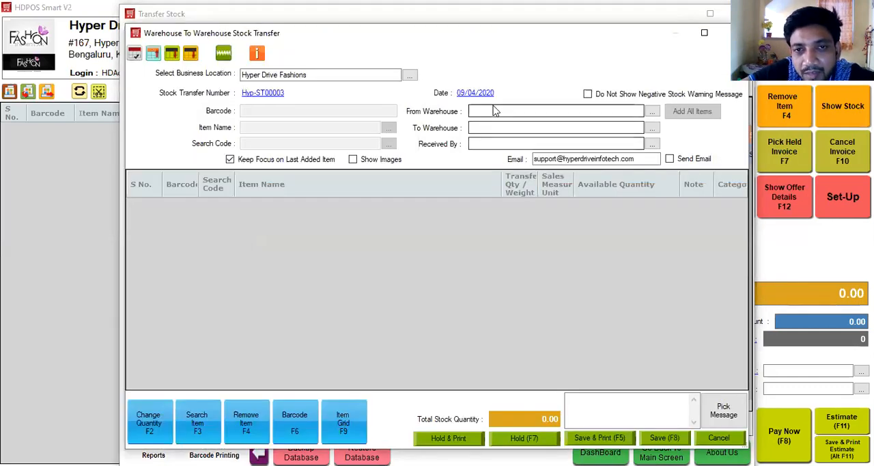
pyautogui.click(494, 108)
pyautogui.press('Down')
pyautogui.press('Return')
pyautogui.press('Down')
pyautogui.press('Return')
# Step: Add 9rasa Black Flared Skirt M to the stock transfer and cancel the transfer document
pyautogui.click(374, 126)
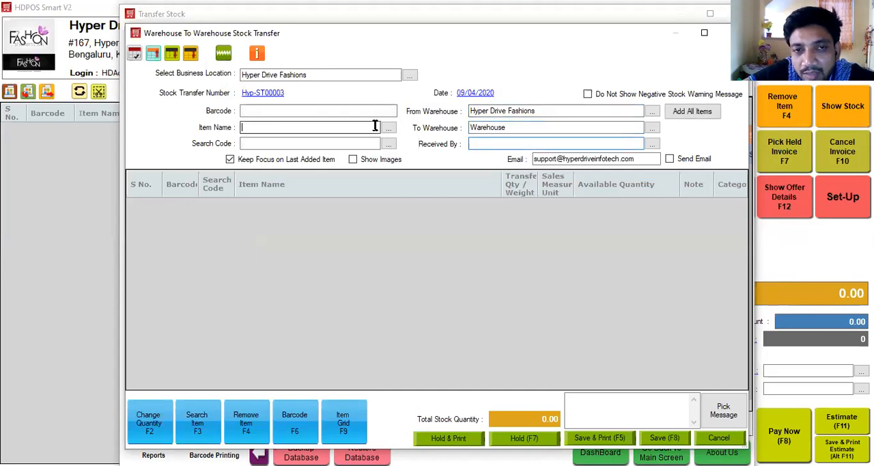
pyautogui.press('Down')
pyautogui.press('Return')
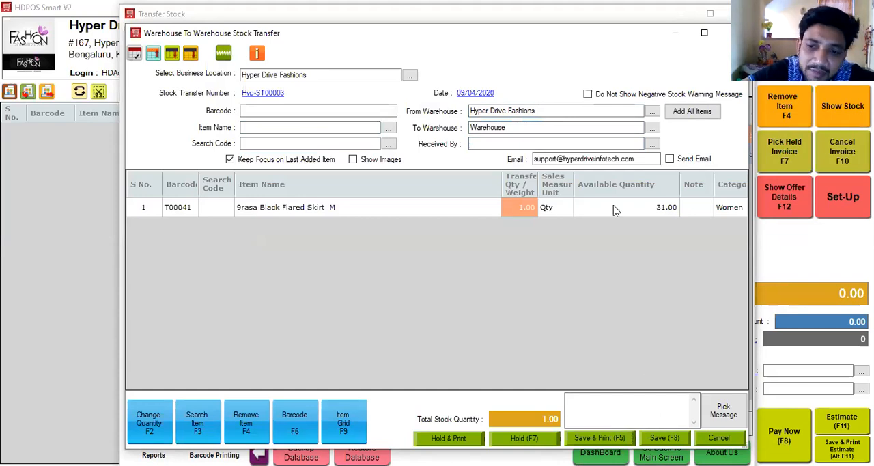
pyautogui.click(718, 437)
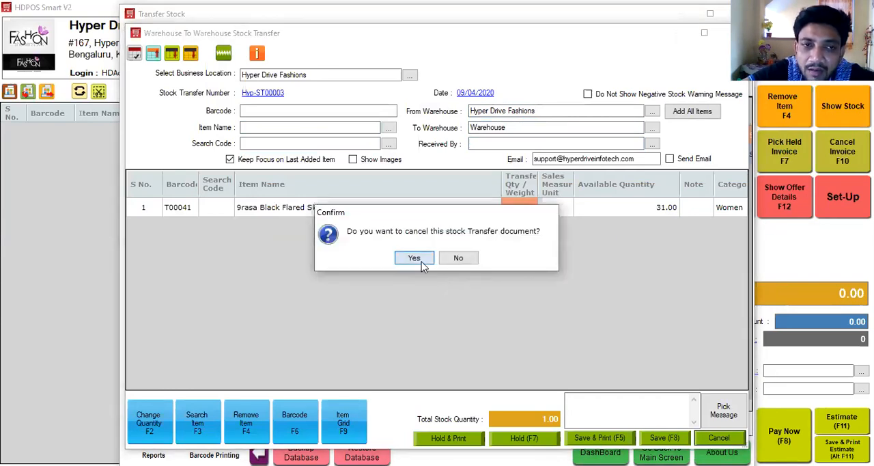
pyautogui.click(415, 258)
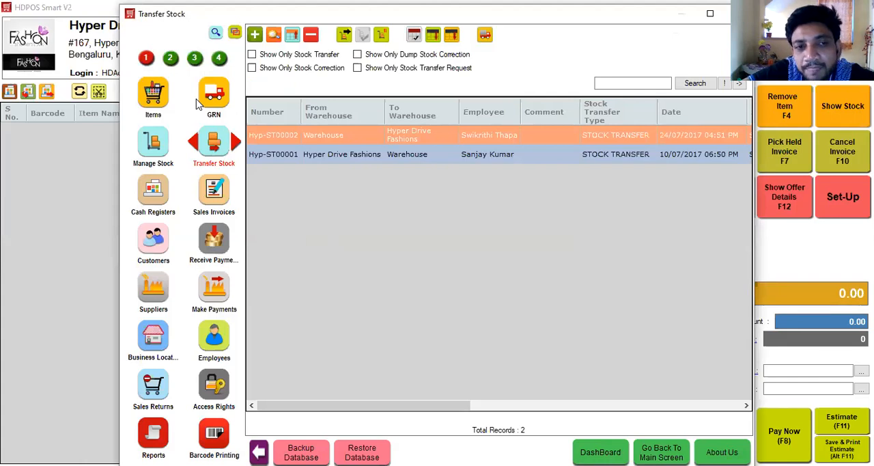
# Step: Open a blank new item form from the item list to examine its fields, and close it without creating an item
pyautogui.click(153, 101)
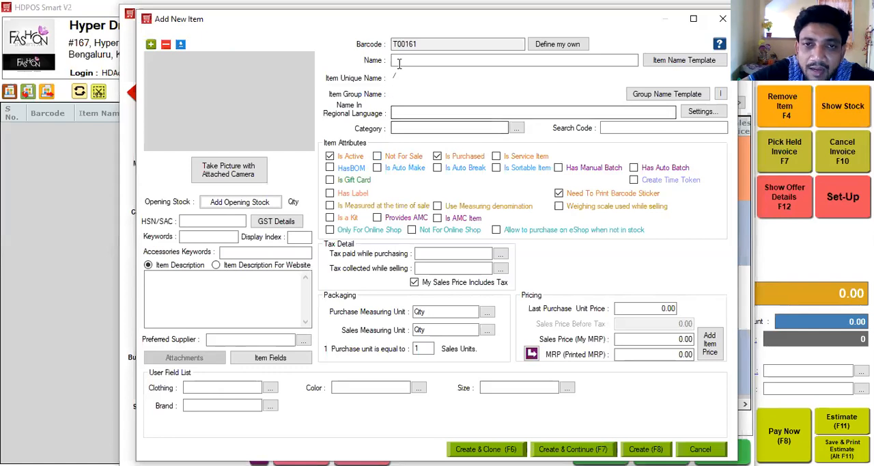
pyautogui.click(407, 61)
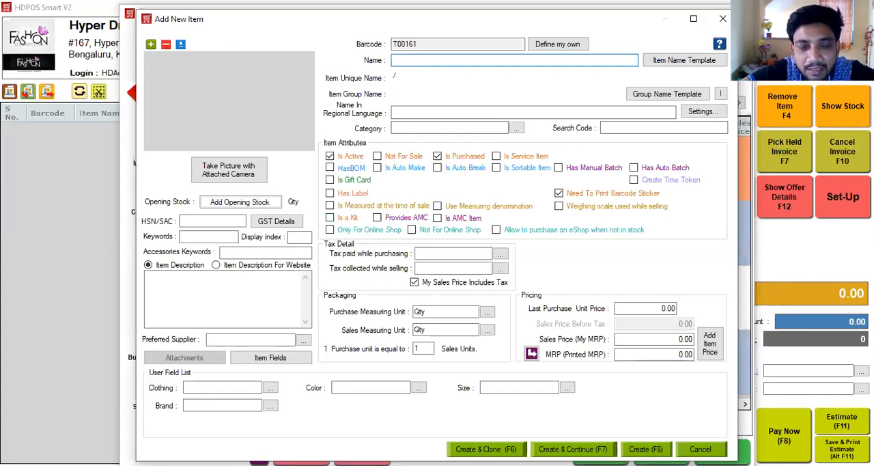
pyautogui.press('Escape')
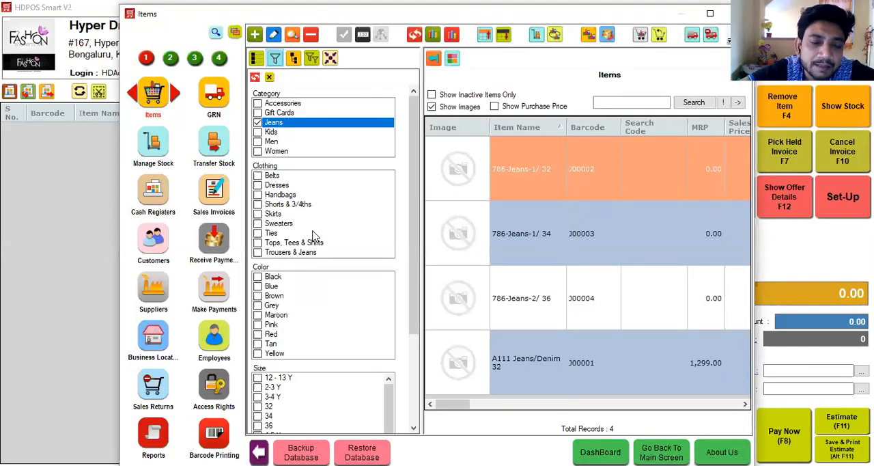
# Step: Enter barcode J00002 twice as counted stock in a stock correction for Hyper Drive Fashions, and cancel the correction
pyautogui.click(153, 146)
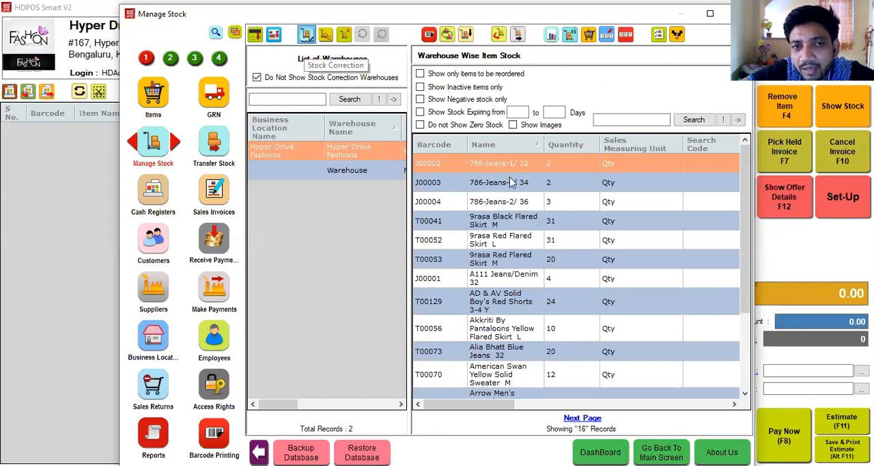
pyautogui.click(418, 258)
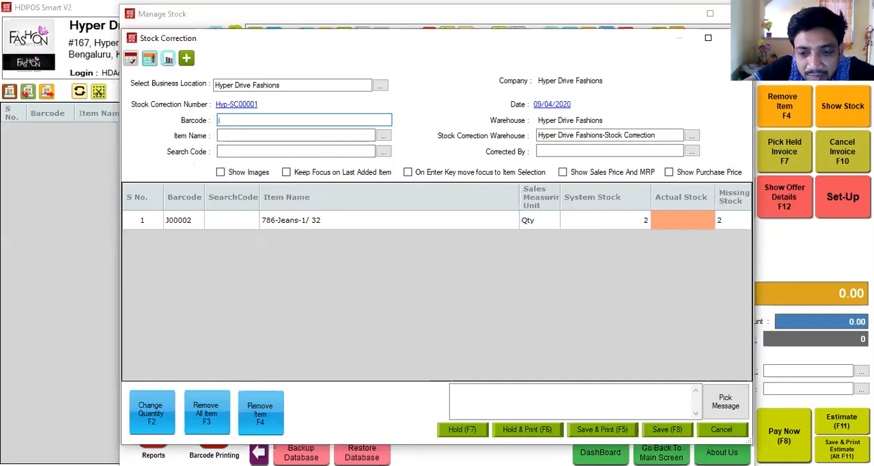
pyautogui.write('j0000')
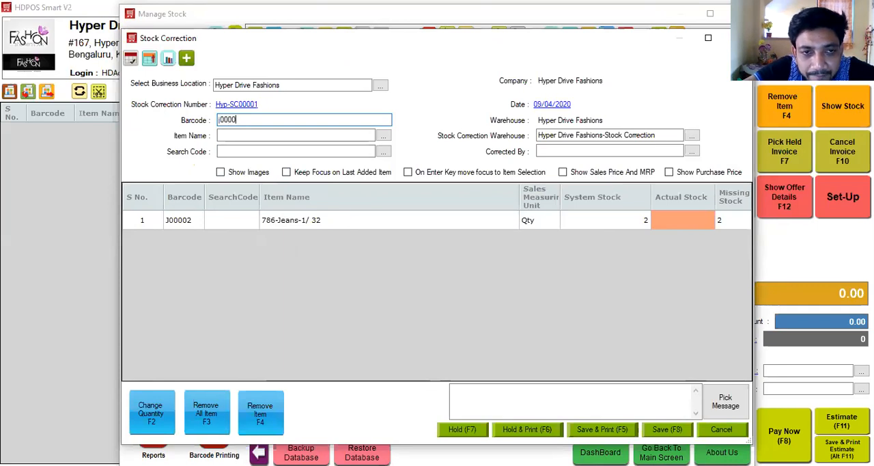
pyautogui.write('2')
pyautogui.press('Return')
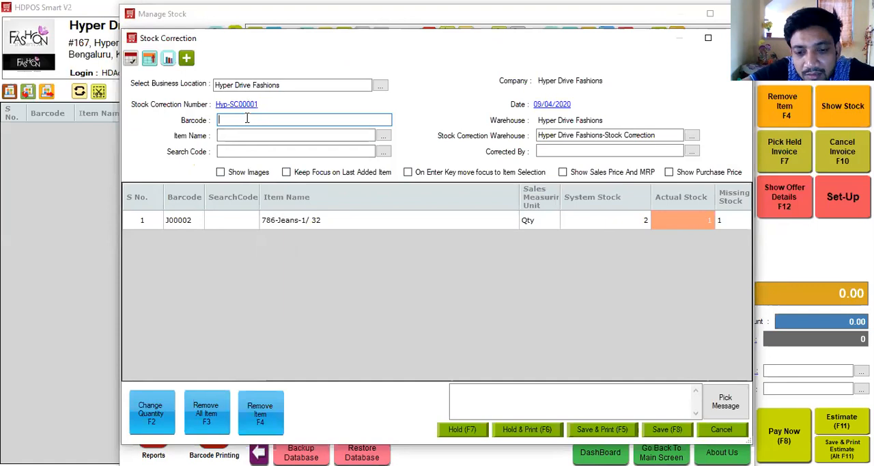
pyautogui.write('j00002')
pyautogui.press('Return')
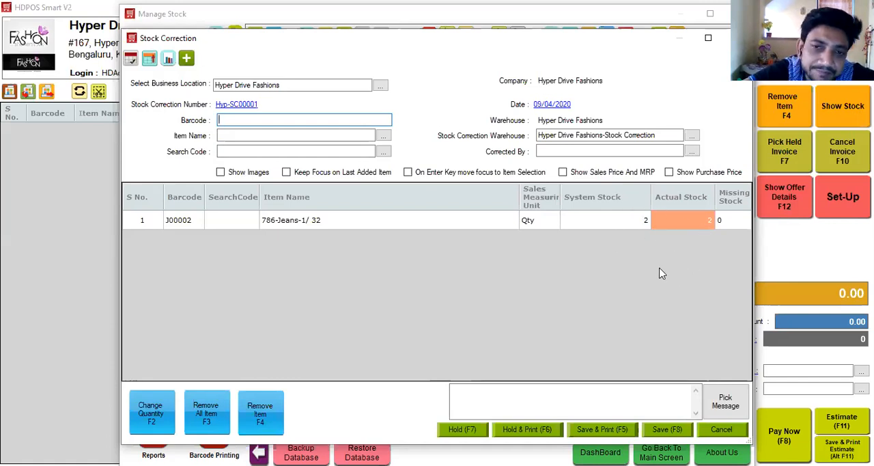
pyautogui.click(719, 429)
pyautogui.click(401, 260)
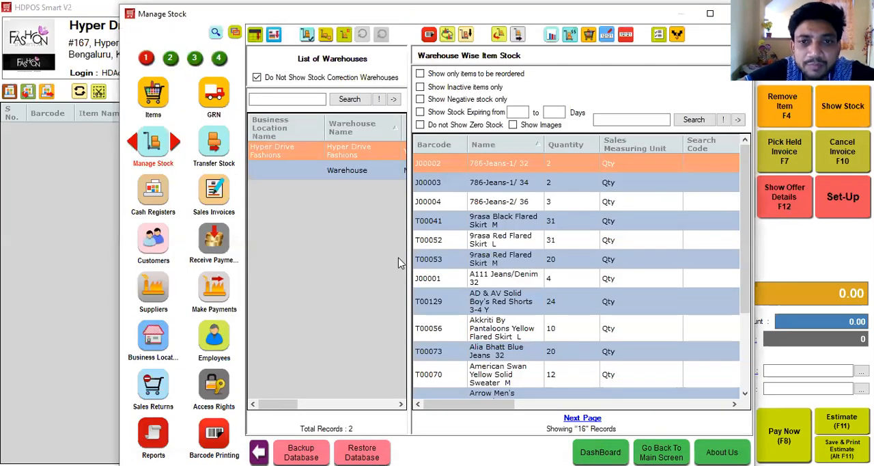
# Step: Search the modules for "offer" and start a new offer in the Offers module
pyautogui.click(215, 33)
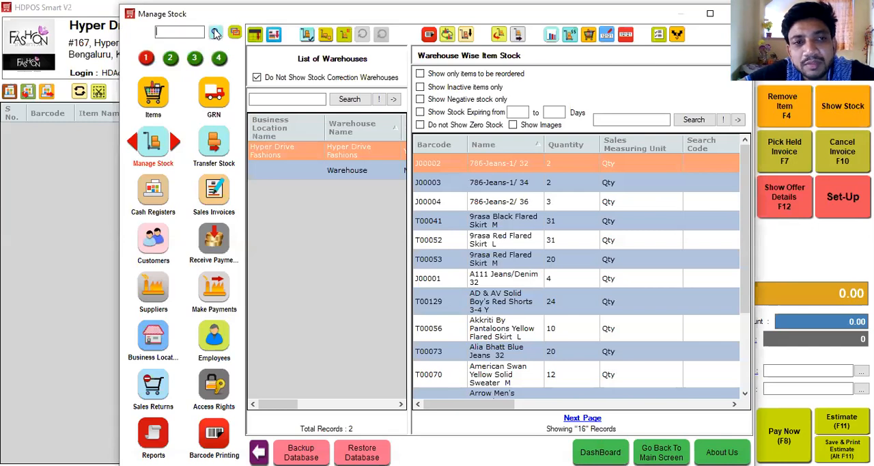
pyautogui.write('offer')
pyautogui.press('Return')
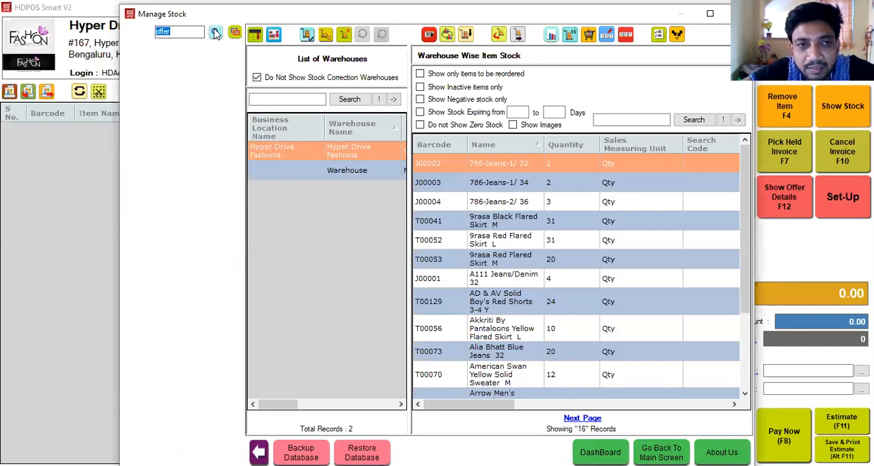
pyautogui.click(153, 60)
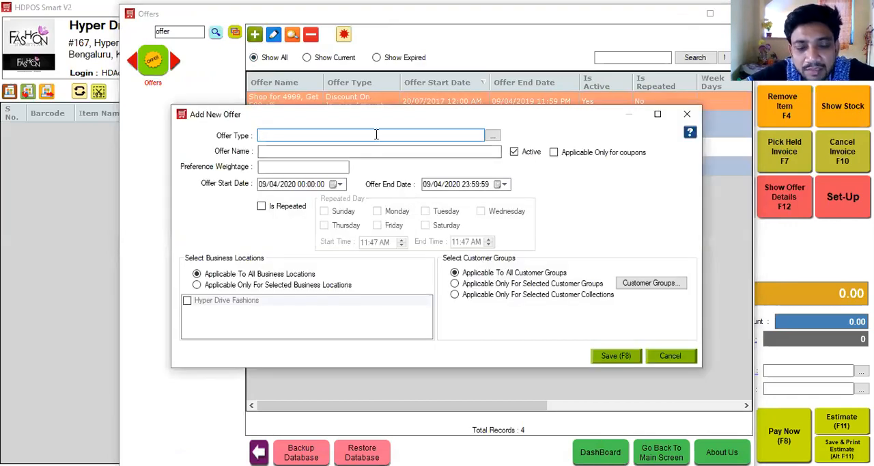
# Step: Set the offer type to Discount On Item, the name to "Buy more get more" and the preference weightage to 11
pyautogui.click(376, 134)
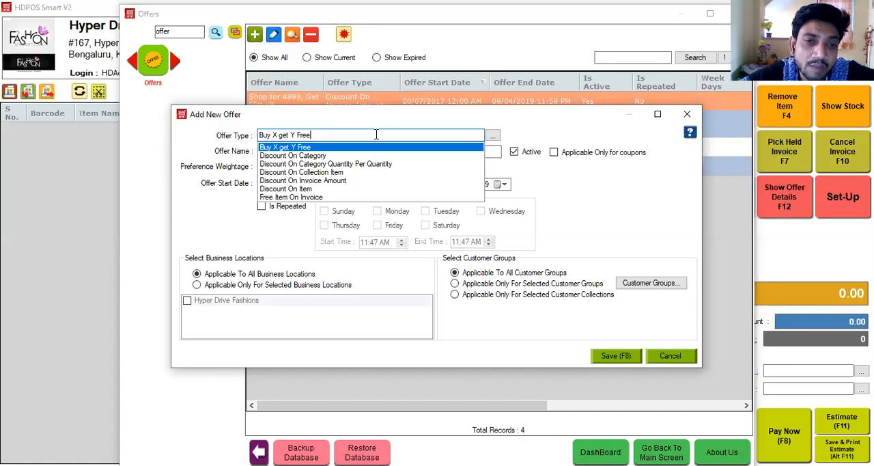
pyautogui.click(300, 188)
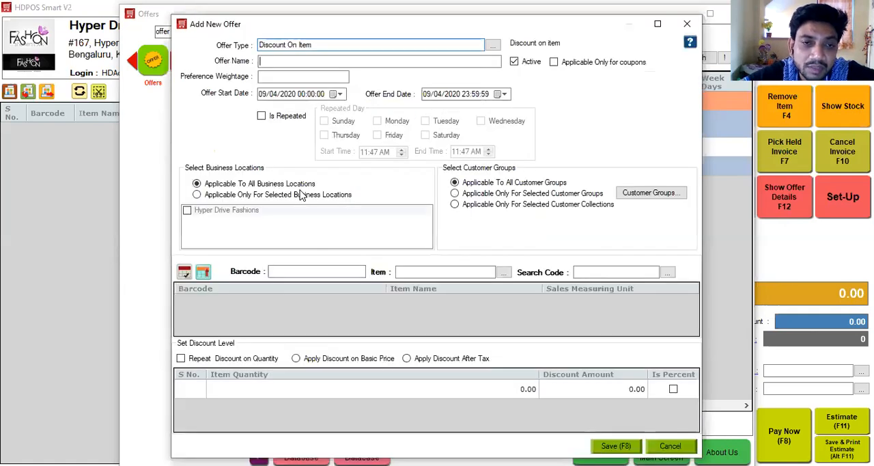
pyautogui.write('Buy more get more')
pyautogui.click(268, 76)
pyautogui.write('11')
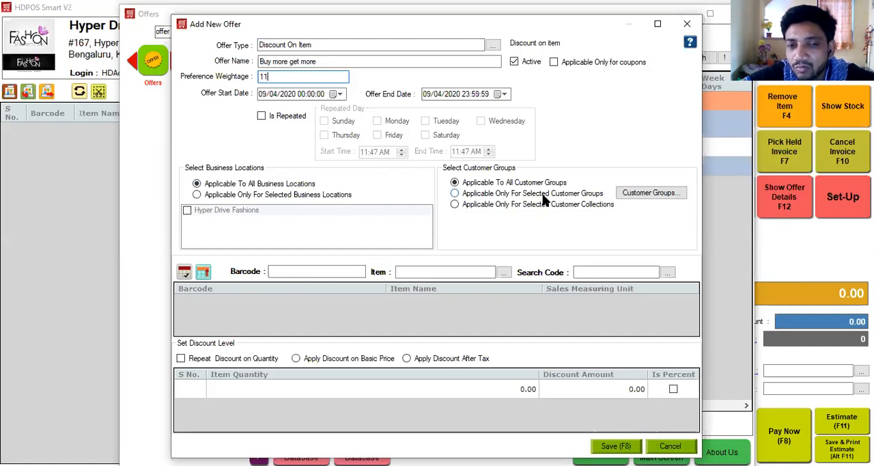
# Step: Add A111 Jeans/Denim 32 to the offer and set the discount to apply after tax
pyautogui.click(470, 273)
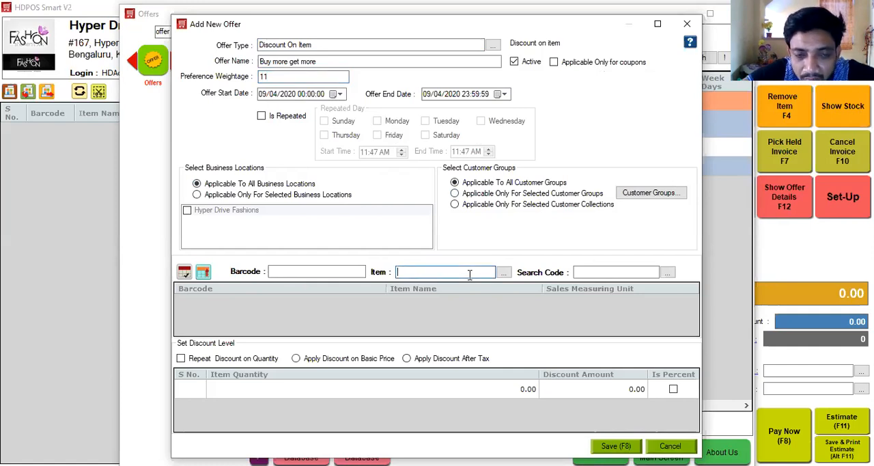
pyautogui.click(469, 274)
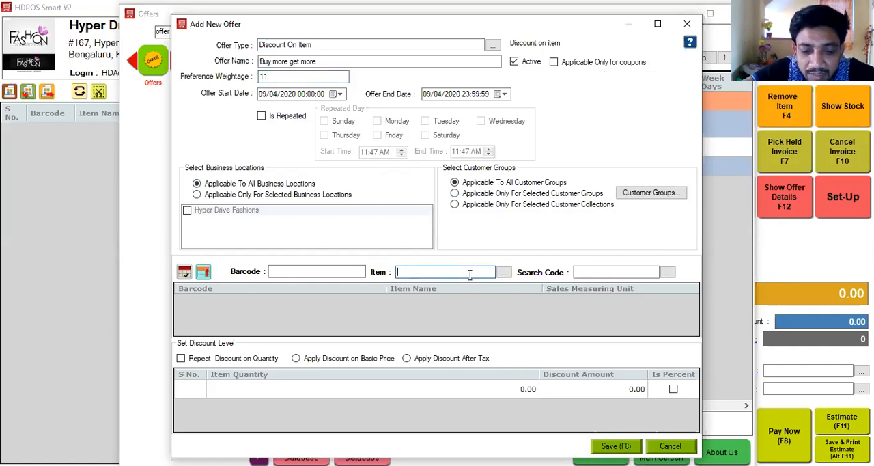
pyautogui.press('Down')
pyautogui.press('Return')
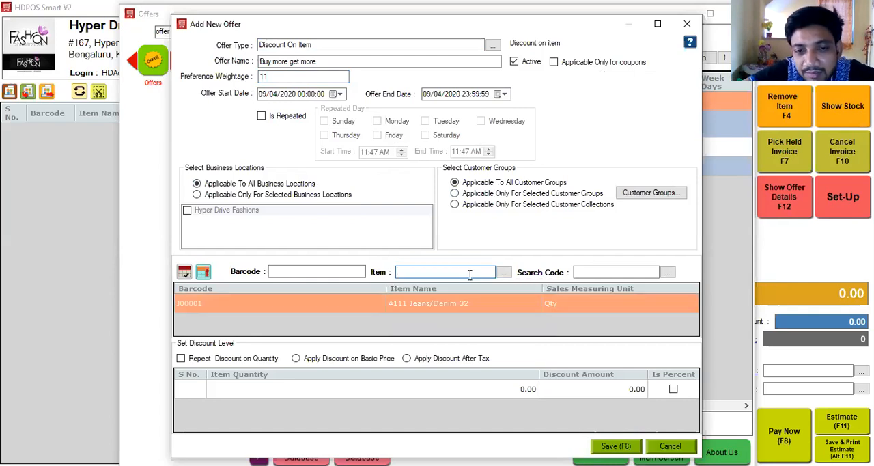
pyautogui.click(474, 360)
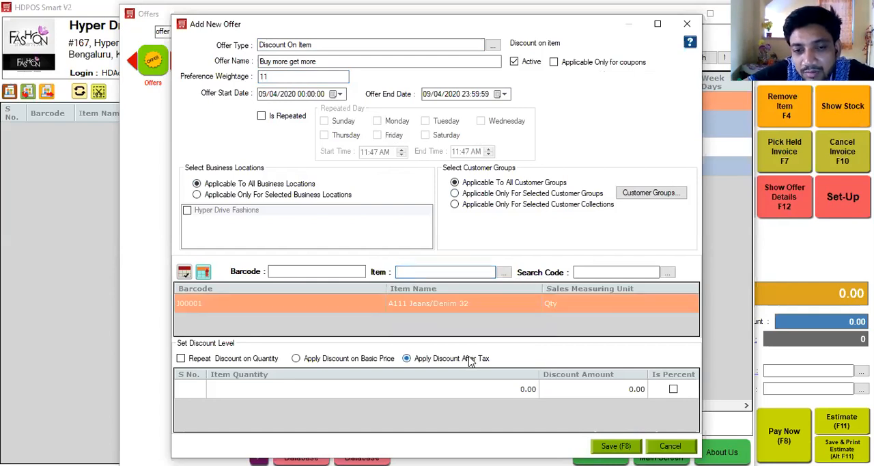
# Step: Set discount levels of 50 for quantity 2 and 100 for quantity 3, and save the offer
pyautogui.click(492, 391)
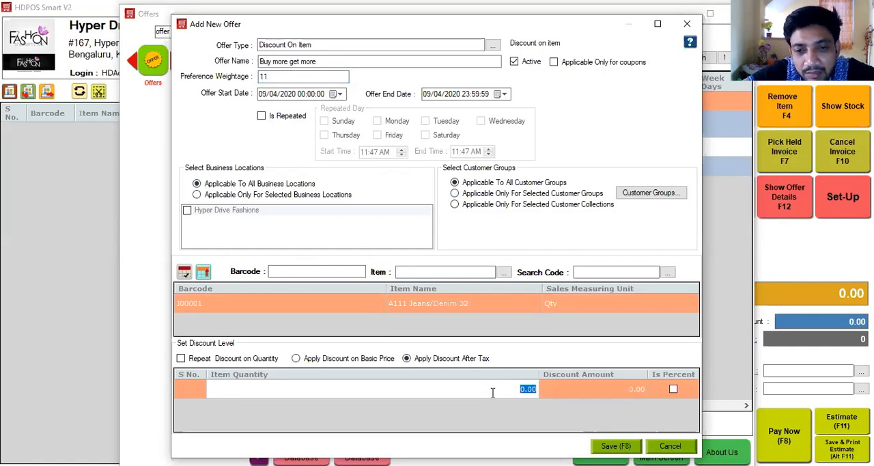
pyautogui.write('2')
pyautogui.click(602, 389)
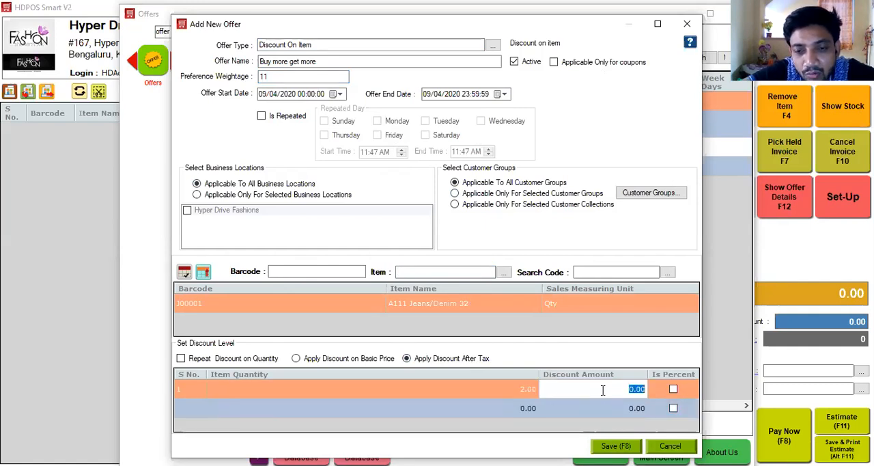
pyautogui.write('50')
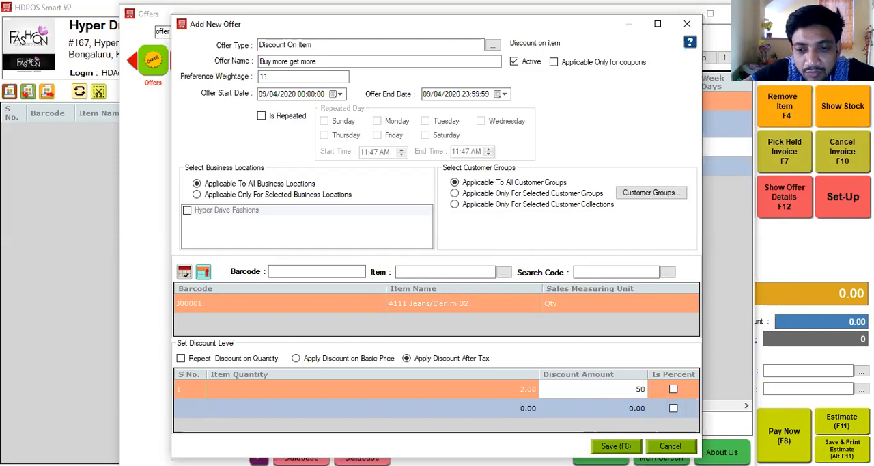
pyautogui.click(498, 413)
pyautogui.write('3')
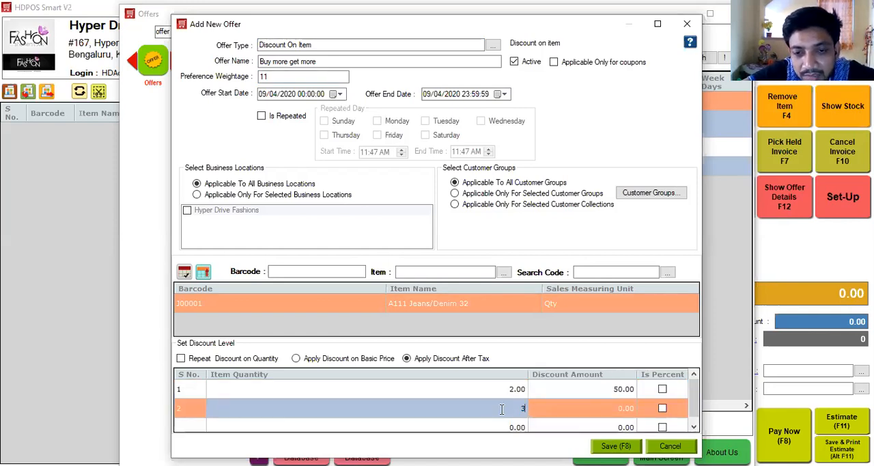
pyautogui.click(594, 410)
pyautogui.write('100')
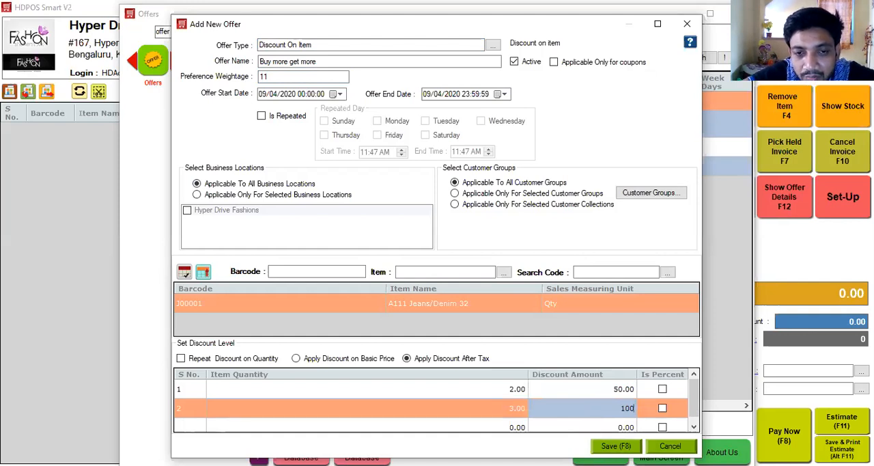
pyautogui.press('Tab')
pyautogui.press('F8')
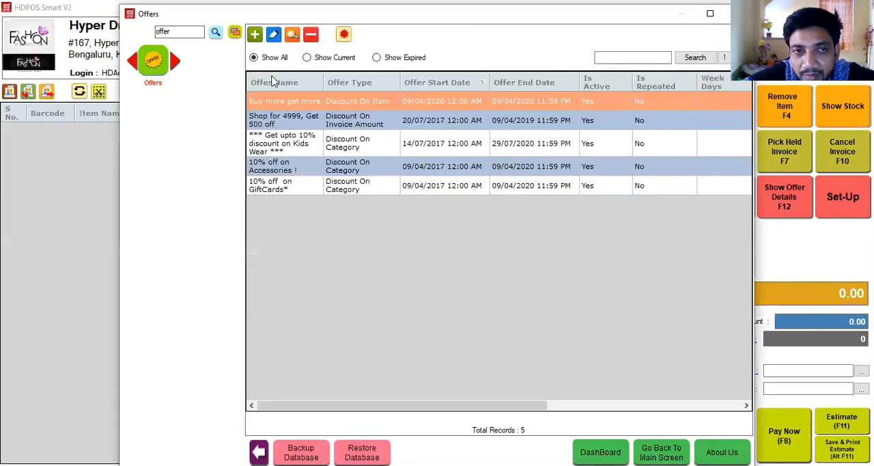
# Step: Clear the module search and search the modules for "lo"
pyautogui.doubleClick(174, 36)
pyautogui.press('BackSpace')
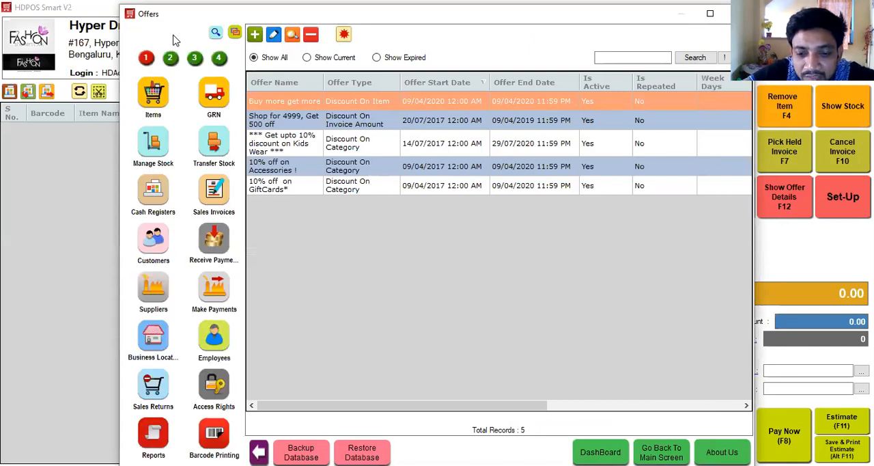
pyautogui.write('o')
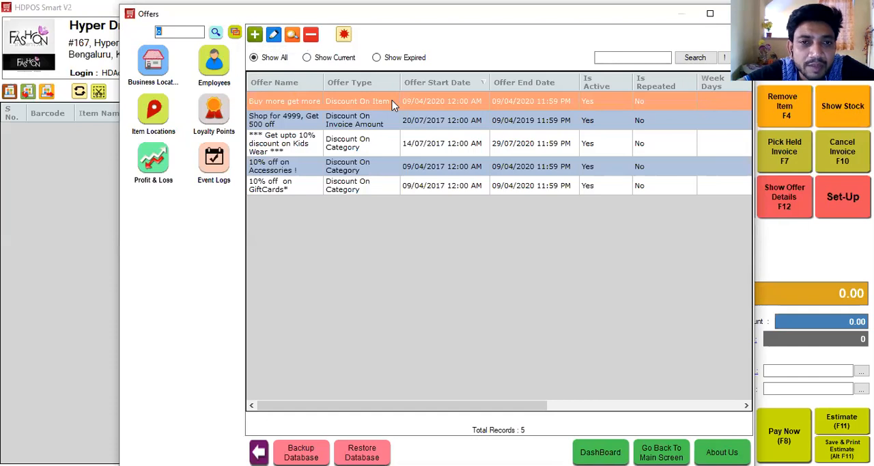
# Step: Open the "Buy more get more" offer to review its settings and close it without changes
pyautogui.click(273, 35)
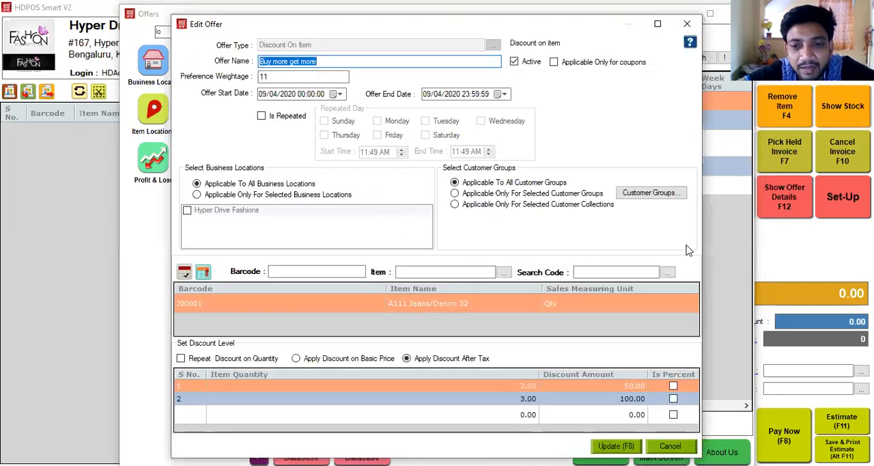
pyautogui.click(678, 440)
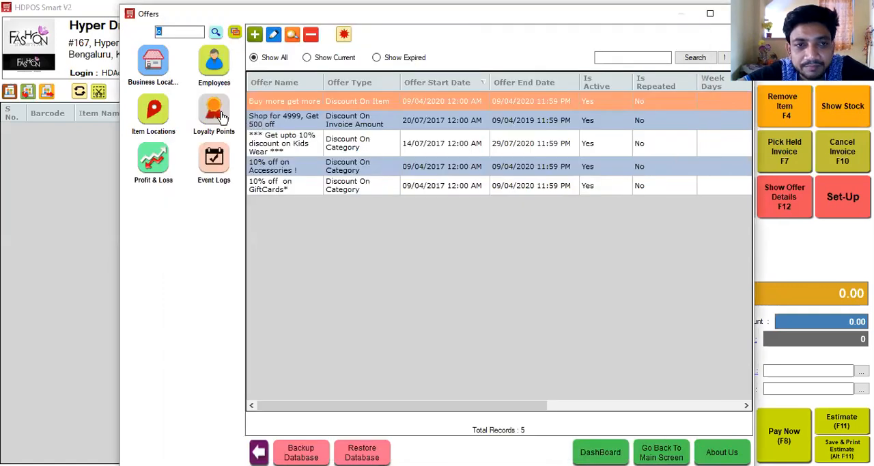
# Step: Open the Loyalty Points module, review the loyalty redemption settings, and close them without changes
pyautogui.click(205, 111)
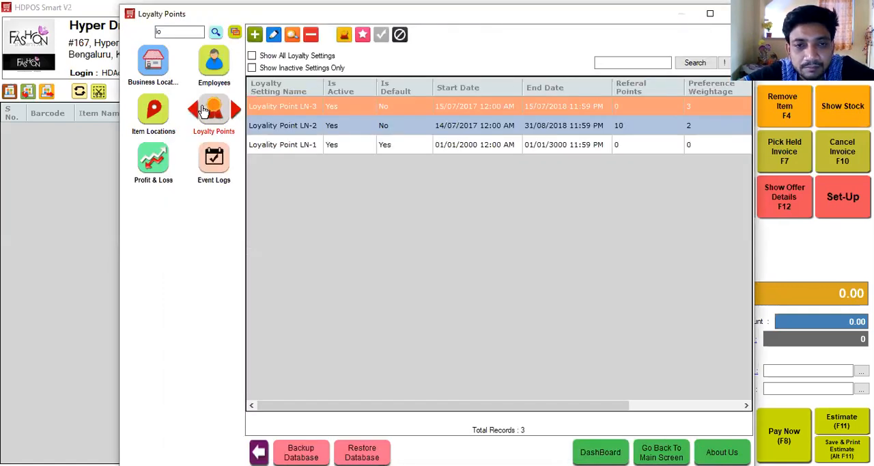
pyautogui.click(343, 35)
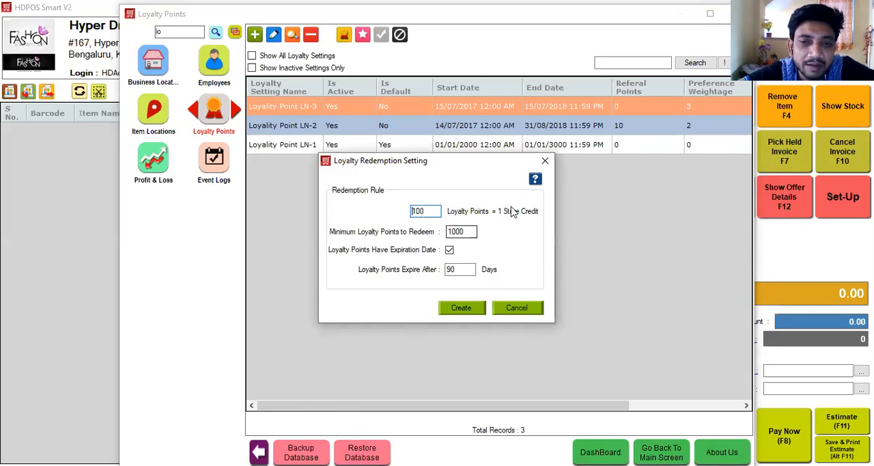
pyautogui.click(545, 162)
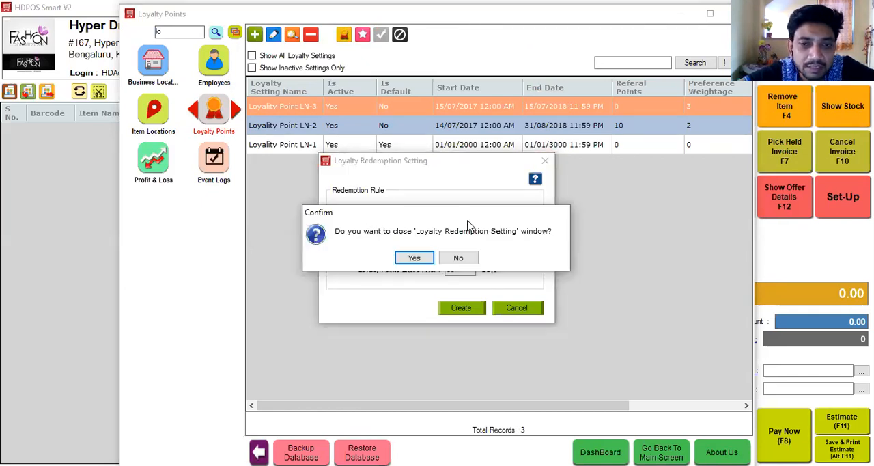
pyautogui.press('Escape')
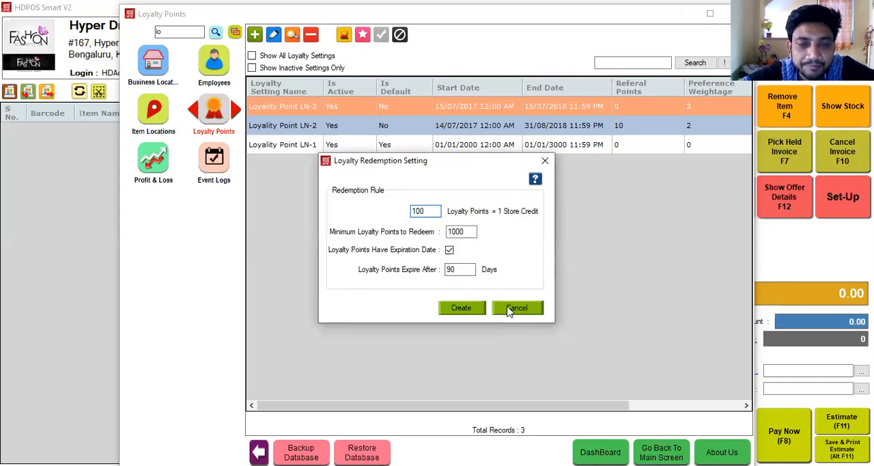
pyautogui.click(507, 308)
pyautogui.click(414, 258)
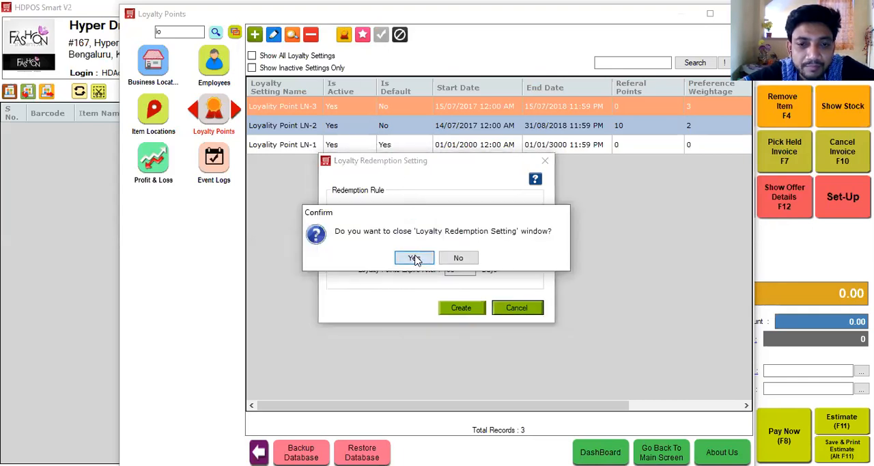
# Step: Open the Loyality Point LN-3 setting to review its dates and points ranges, and close it without changes
pyautogui.click(272, 35)
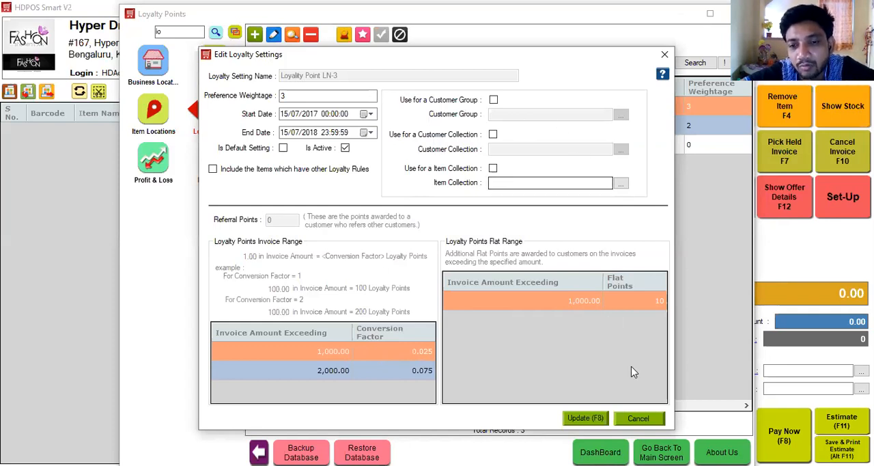
pyautogui.click(638, 418)
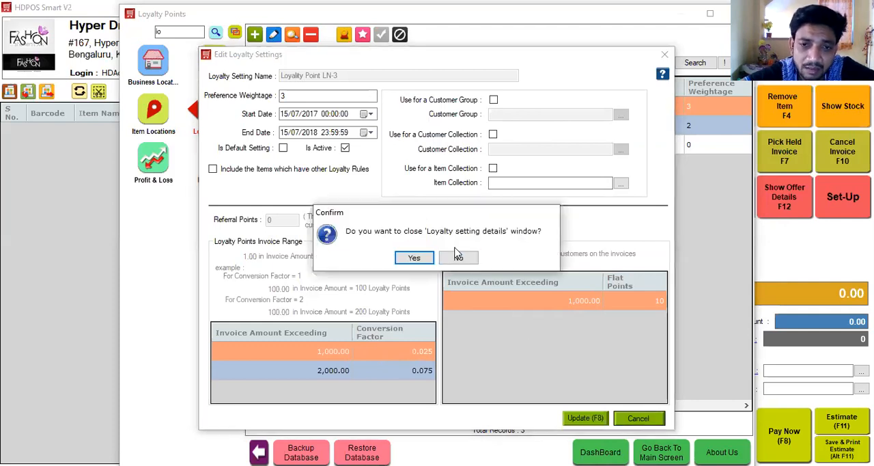
pyautogui.click(416, 264)
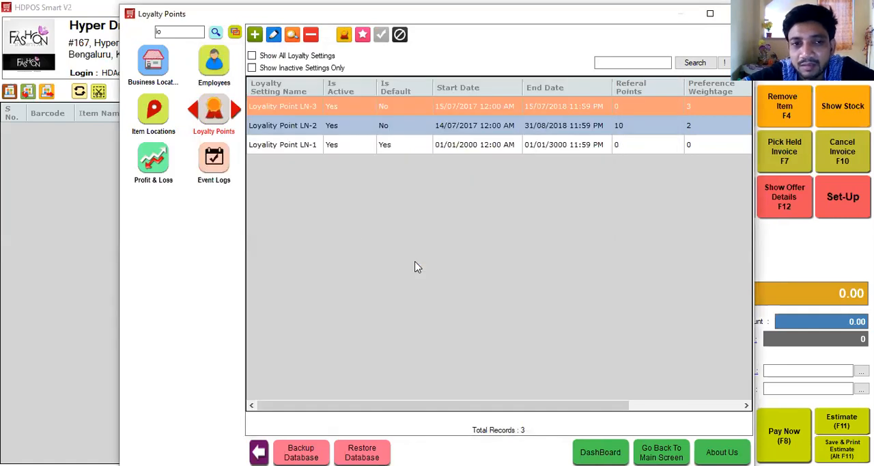
# Step: Clear the module search and return to the billing screen
pyautogui.press('BackSpace')
pyautogui.press('BackSpace')
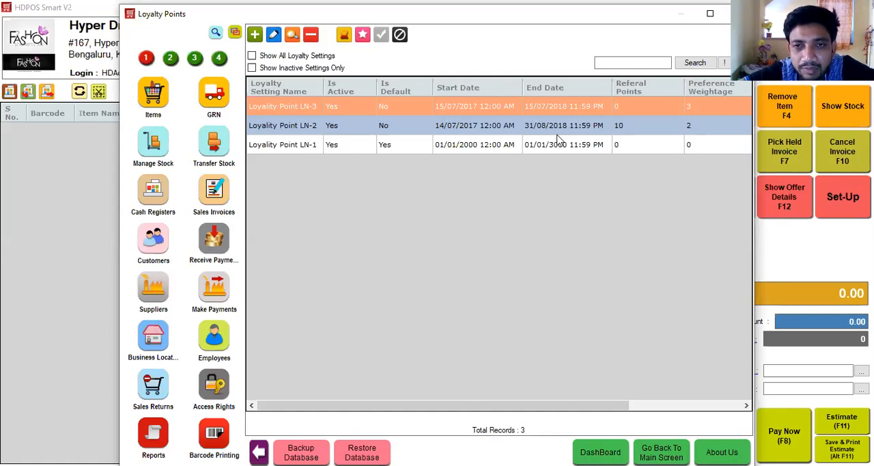
pyautogui.press('Escape')
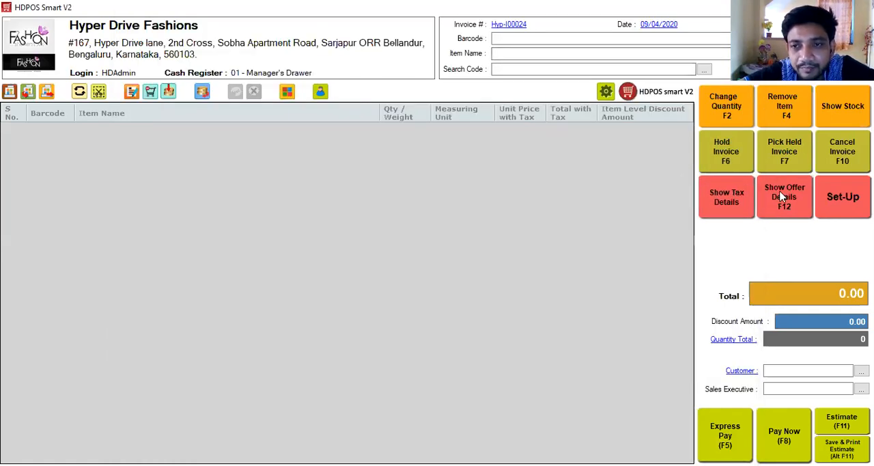
# Step: Show the offer details on the billing screen and add A111 Jeans/Denim 32 to the invoice
pyautogui.press('F12')
pyautogui.click(525, 53)
pyautogui.write('ans/Denim 32')
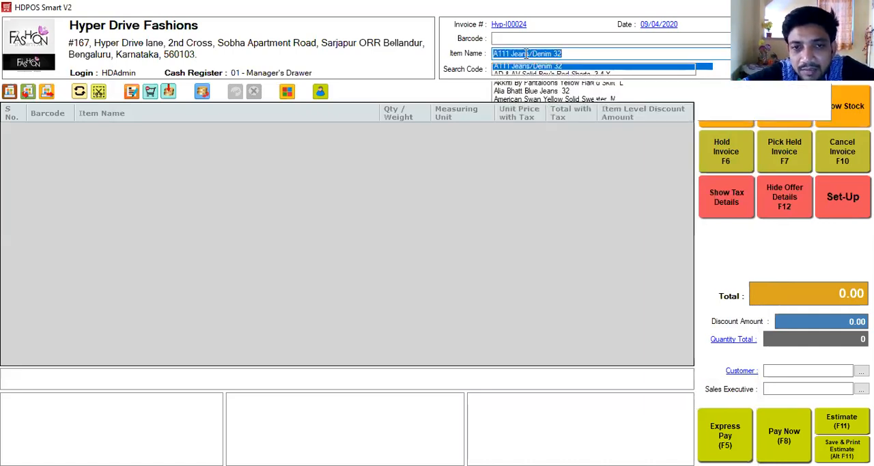
pyautogui.press('Return')
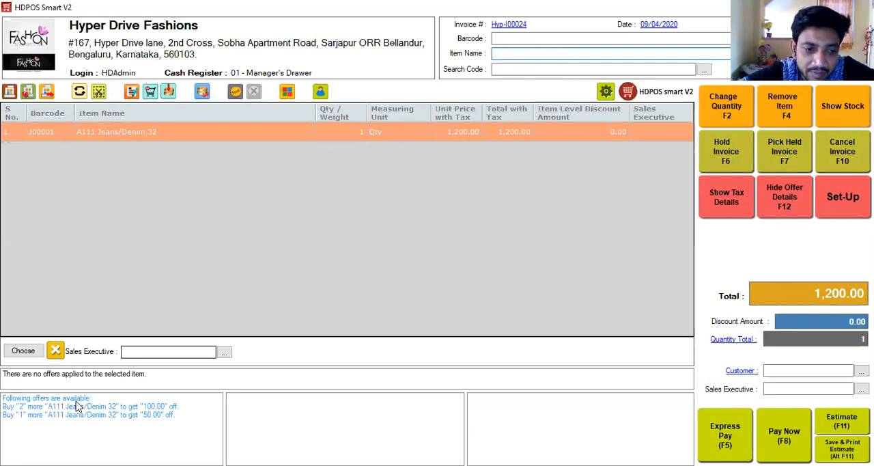
pyautogui.moveTo(60, 408)
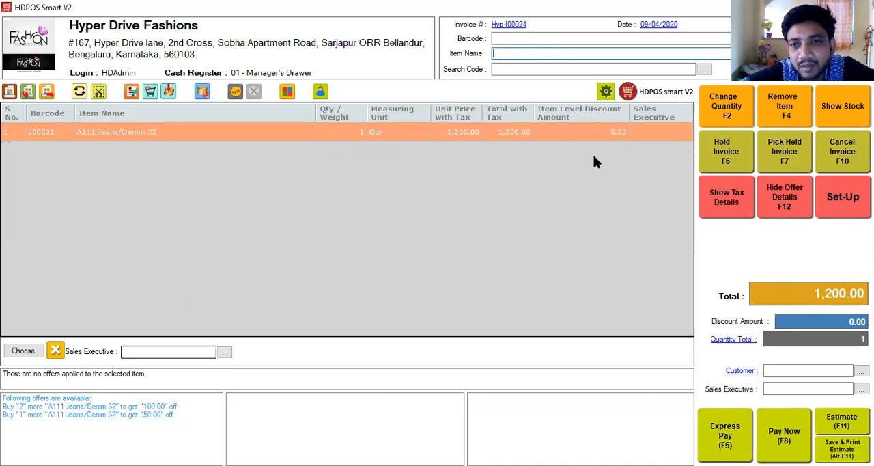
# Step: Change the invoice quantity of A111 Jeans/Denim 32 to 2, and raise it to 3
pyautogui.click(718, 118)
pyautogui.write('2')
pyautogui.press('Return')
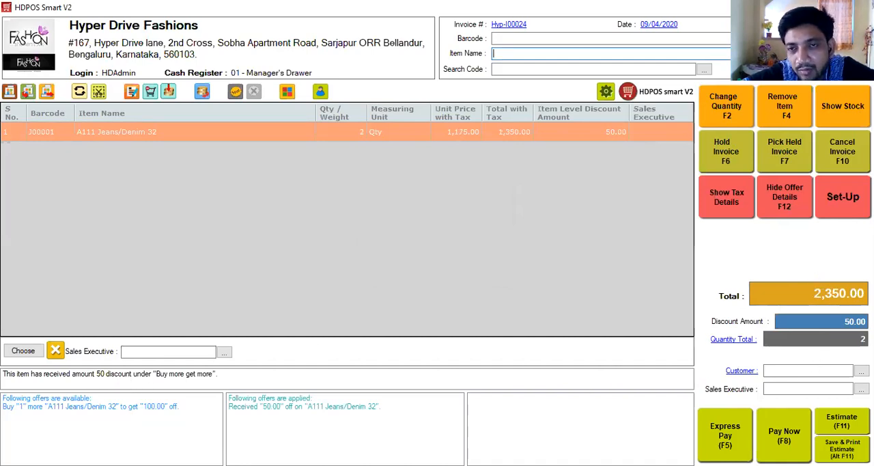
pyautogui.click(732, 107)
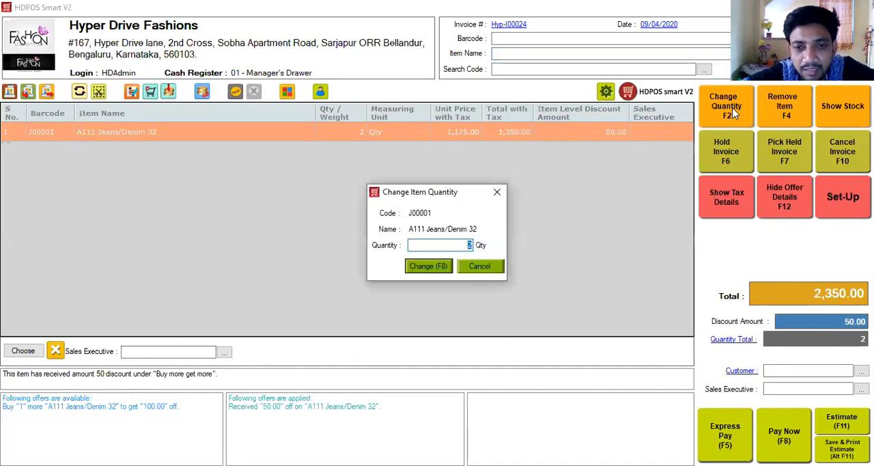
pyautogui.write('3')
pyautogui.press('Return')
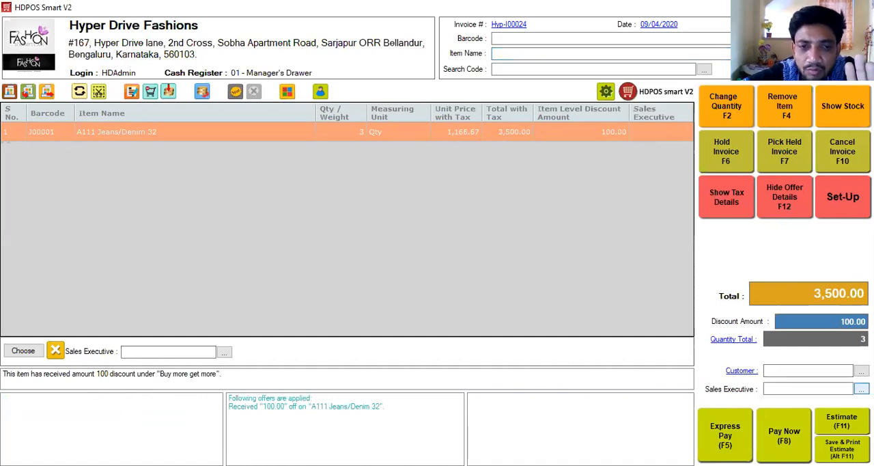
# Step: Review and update the first employee's record without edits, and assign that employee as the sales executive for the whole invoice
pyautogui.click(861, 388)
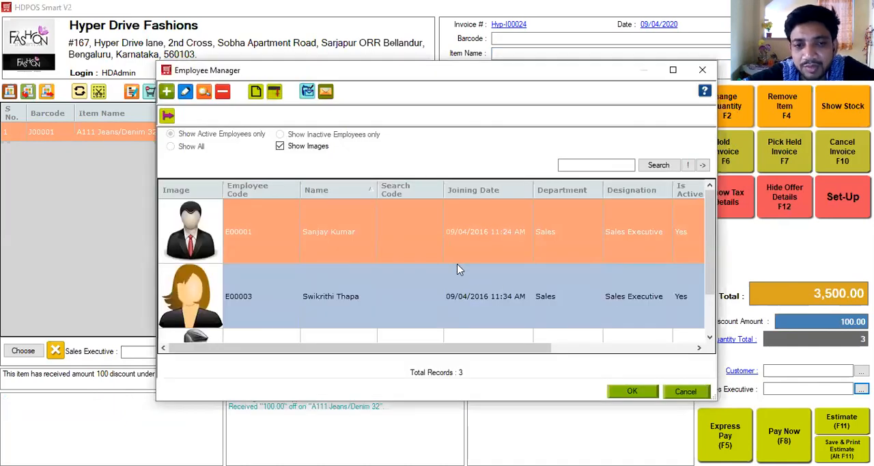
pyautogui.click(185, 91)
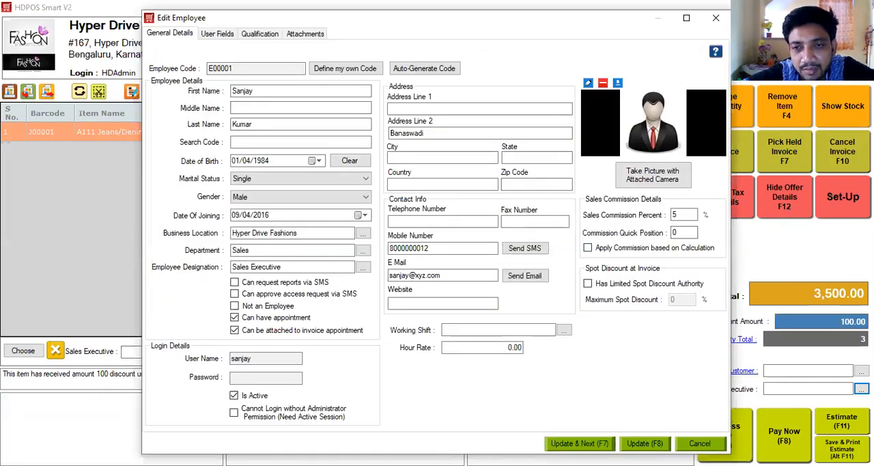
pyautogui.click(645, 444)
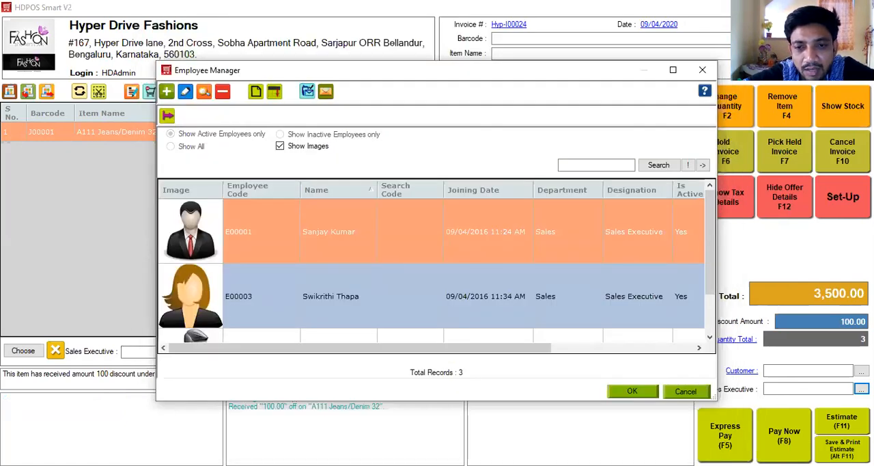
pyautogui.click(632, 391)
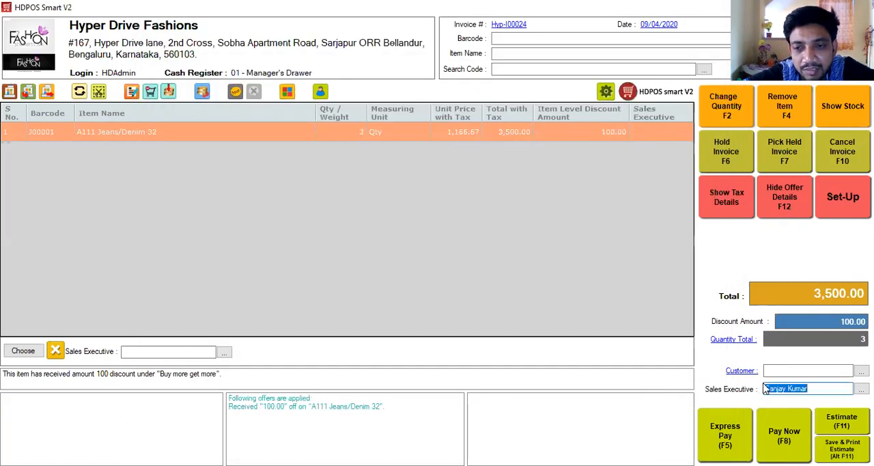
# Step: Assign the first listed sales executive to the A111 Jeans/Denim 32 line and clear the invoice-level sales executive
pyautogui.click(156, 350)
pyautogui.press('Down')
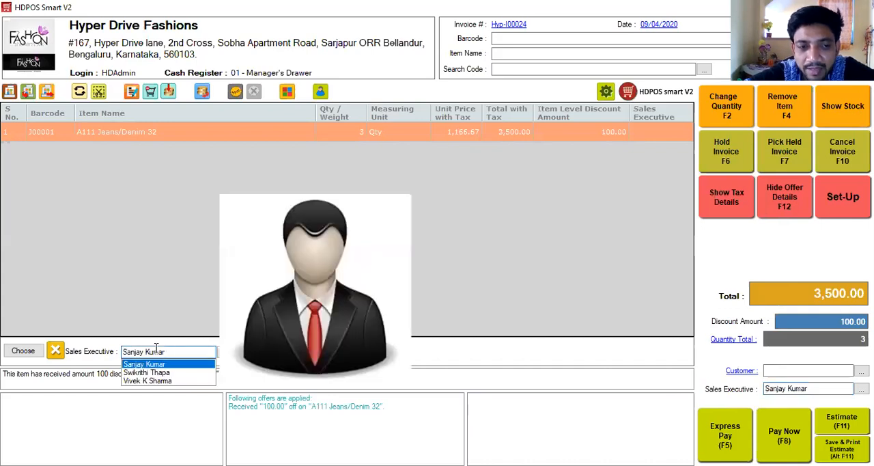
pyautogui.press('Return')
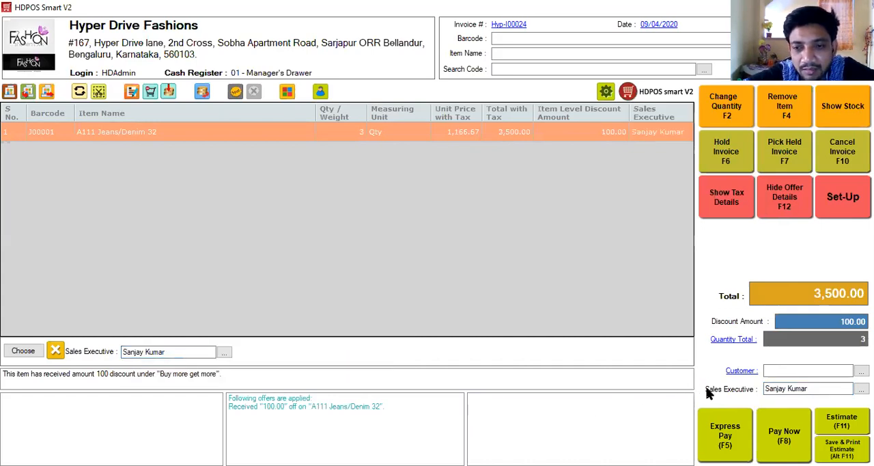
pyautogui.moveTo(809, 388); pyautogui.dragTo(757, 389)
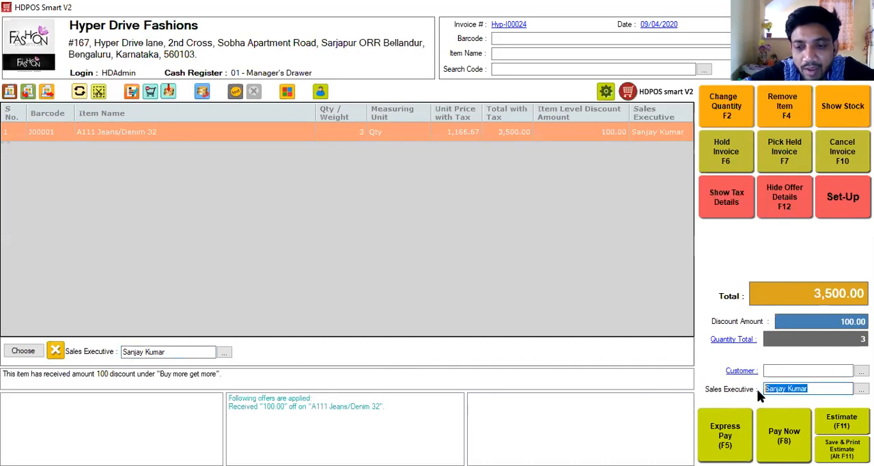
pyautogui.press('BackSpace')
# Step: Enter the customer's mobile number on the invoice and accept creating a new customer with it
pyautogui.click(769, 368)
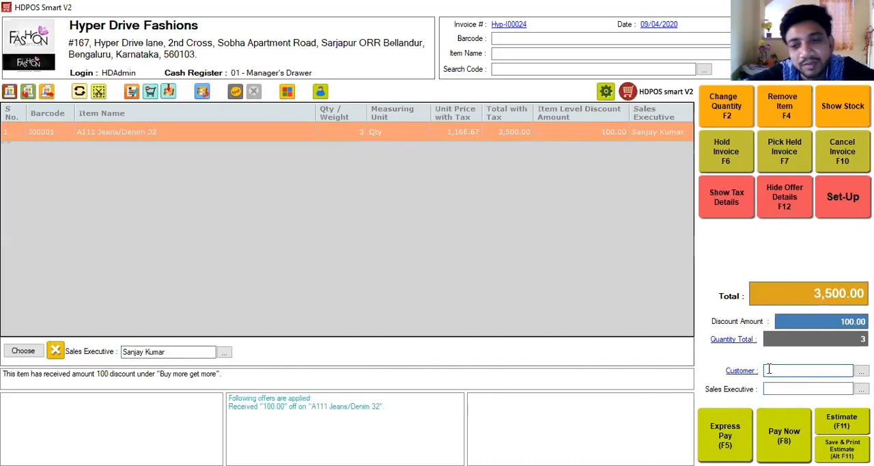
pyautogui.write('121212121')
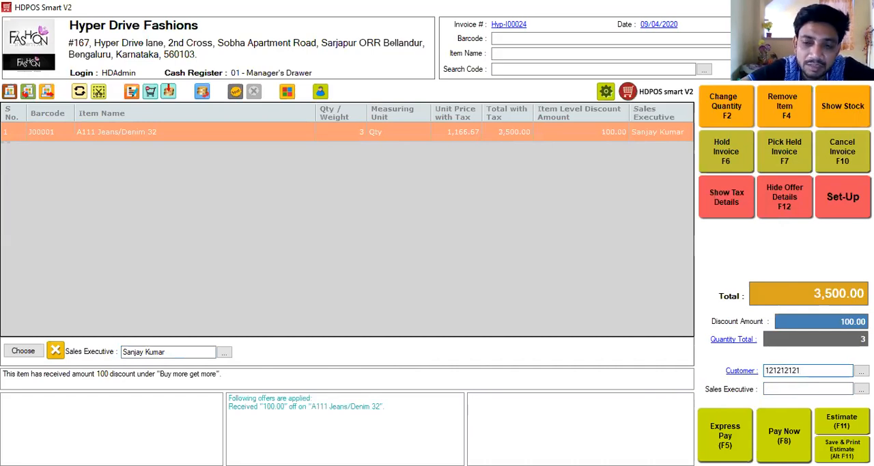
pyautogui.press('Return')
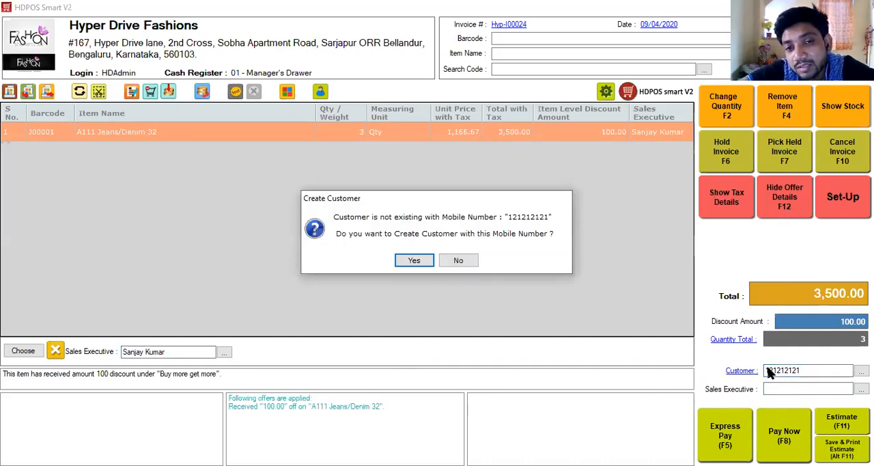
pyautogui.press('Return')
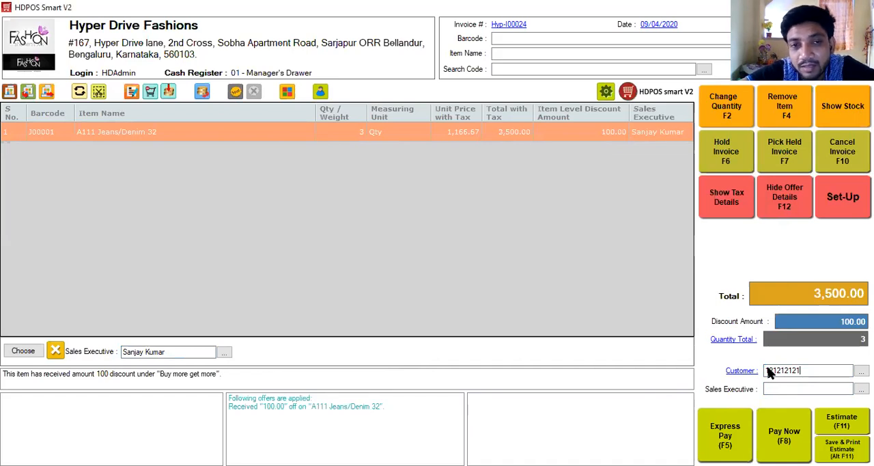
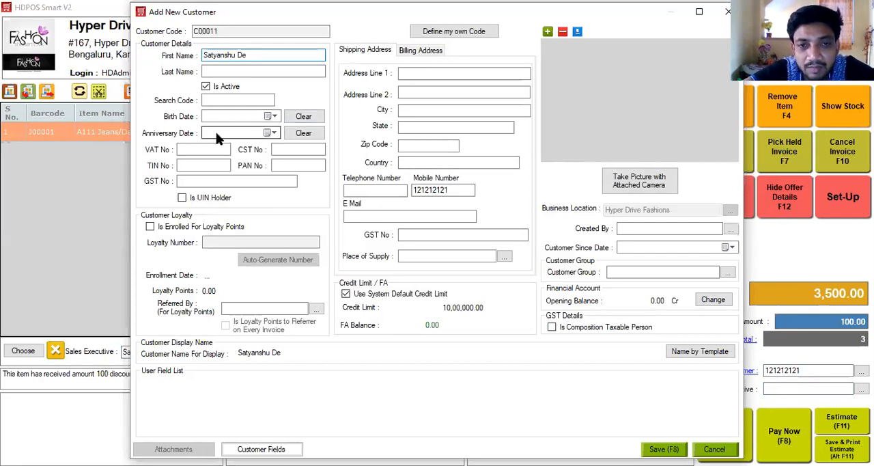
# Step: Fill in the new customer's name and enroll the customer for loyalty points
pyautogui.click(211, 230)
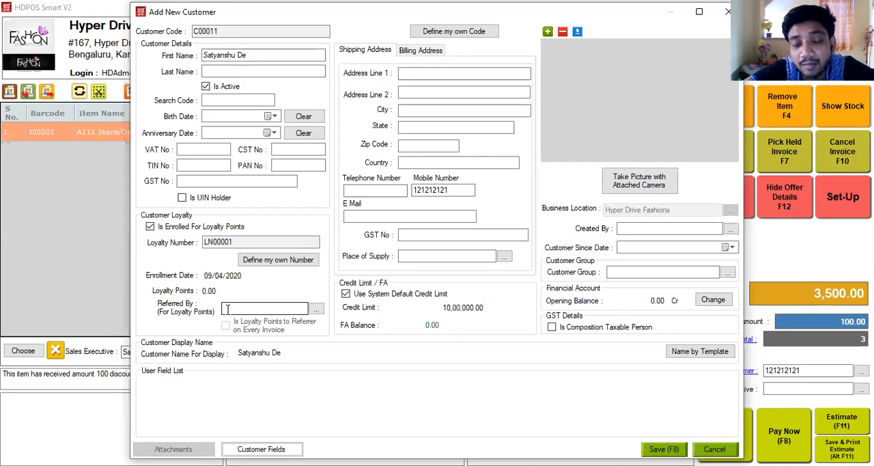
# Step: Pick Kaveri Block as the new customer's group and clear the group again
pyautogui.click(640, 271)
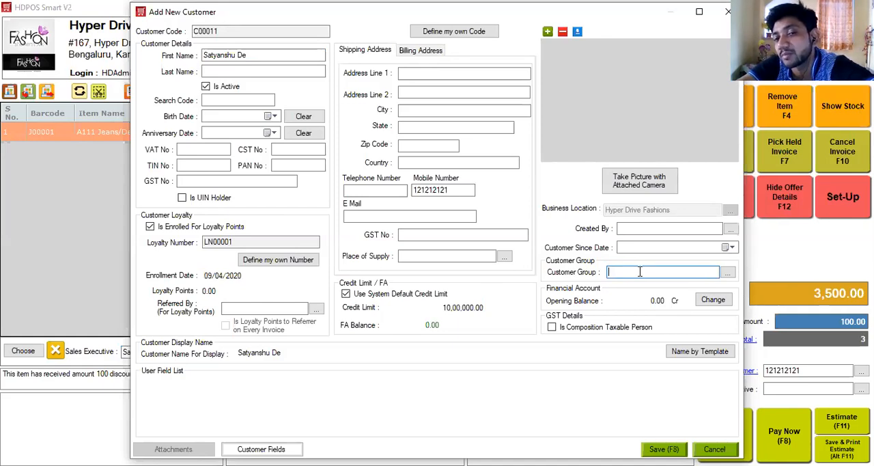
pyautogui.press('Down')
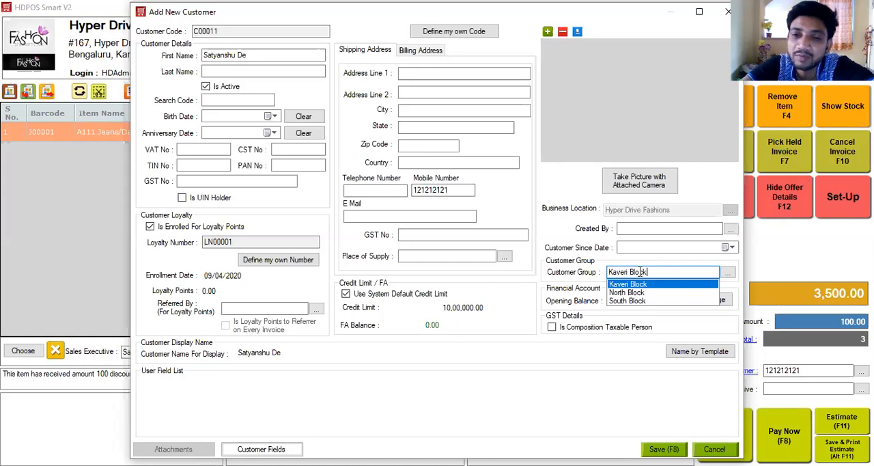
pyautogui.hotkey('ctrl', 'a')
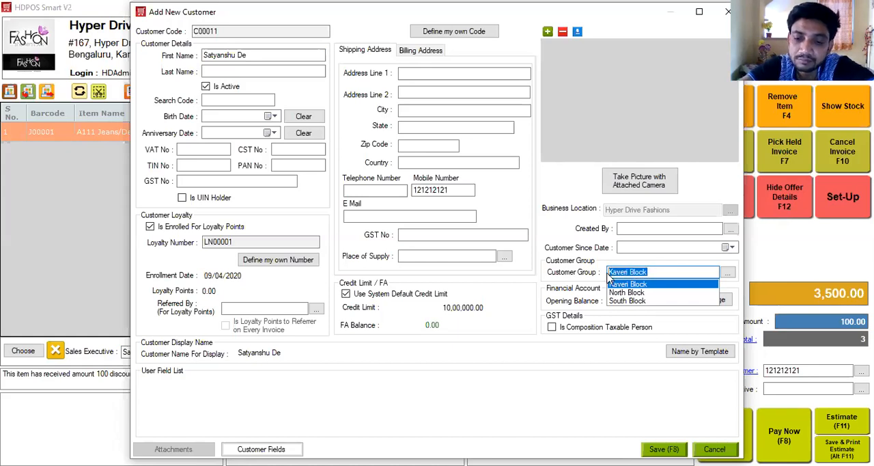
pyautogui.press('BackSpace')
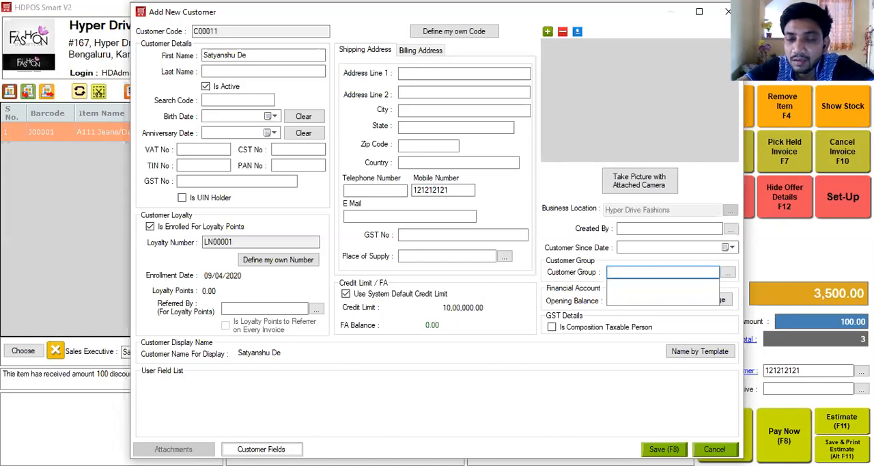
# Step: Save the new customer record and review the customer's details from the invoice
pyautogui.press('F8')
pyautogui.click(412, 252)
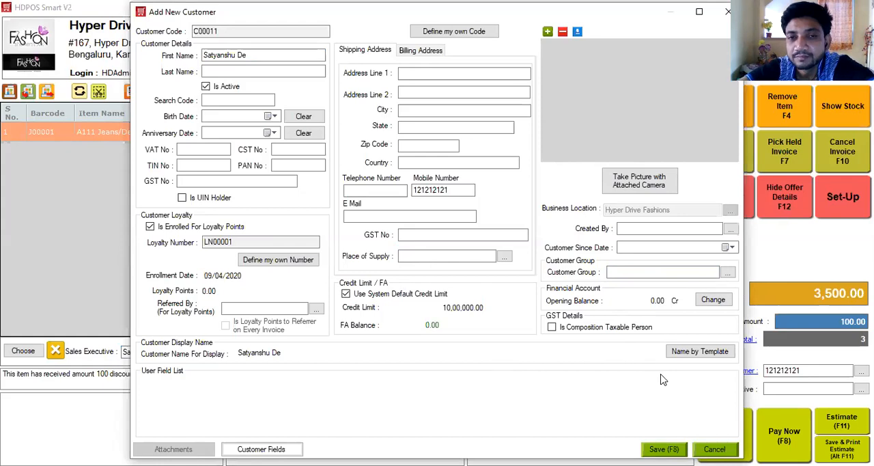
pyautogui.click(663, 448)
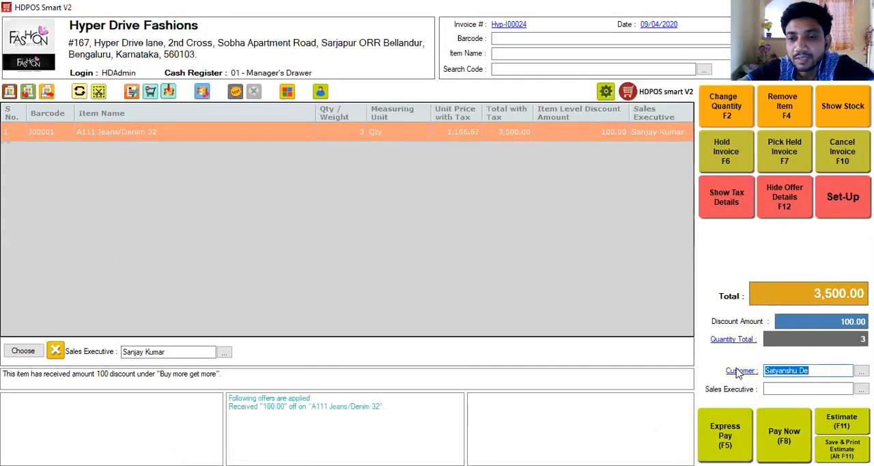
pyautogui.click(738, 370)
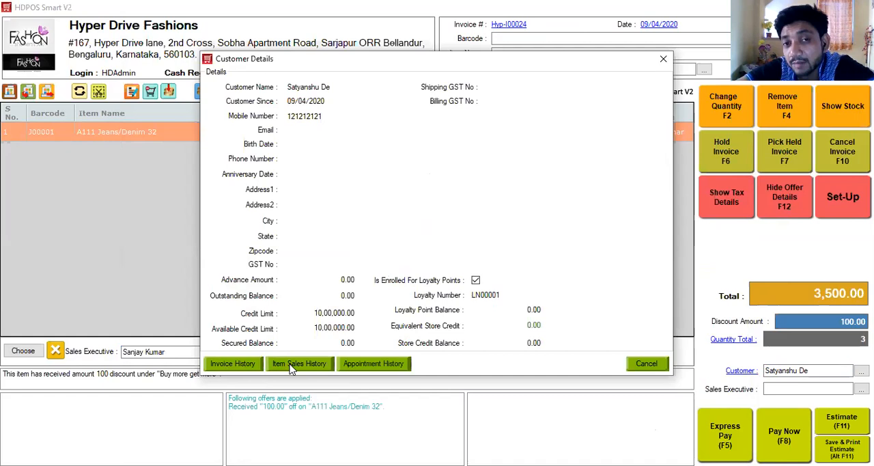
pyautogui.click(664, 64)
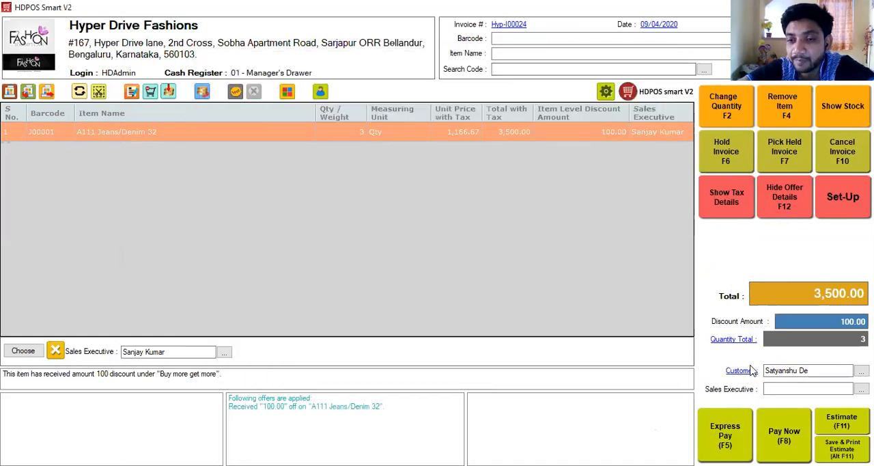
# Step: Preview the returnable balance in Express Pay for a received amount of 4000, closing it without paying
pyautogui.click(727, 442)
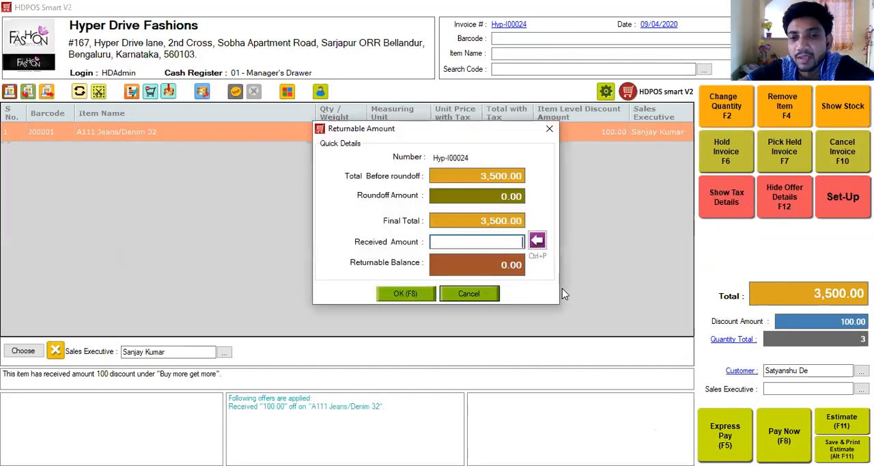
pyautogui.write('4000')
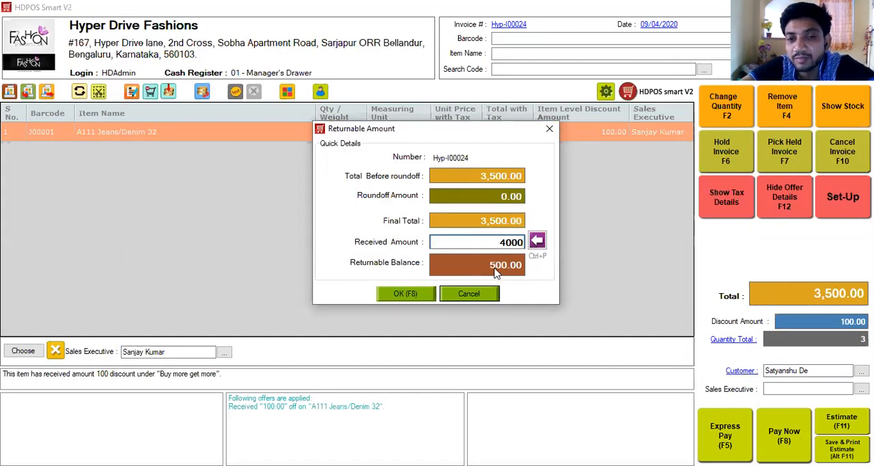
pyautogui.click(550, 130)
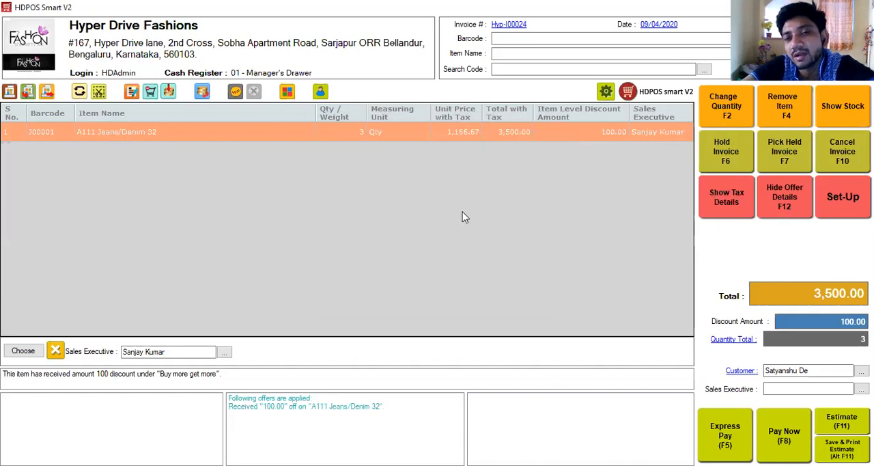
# Step: Split the invoice payment in Pay Now into 500 cash and the remaining 3,000.00 by card
pyautogui.press('F8')
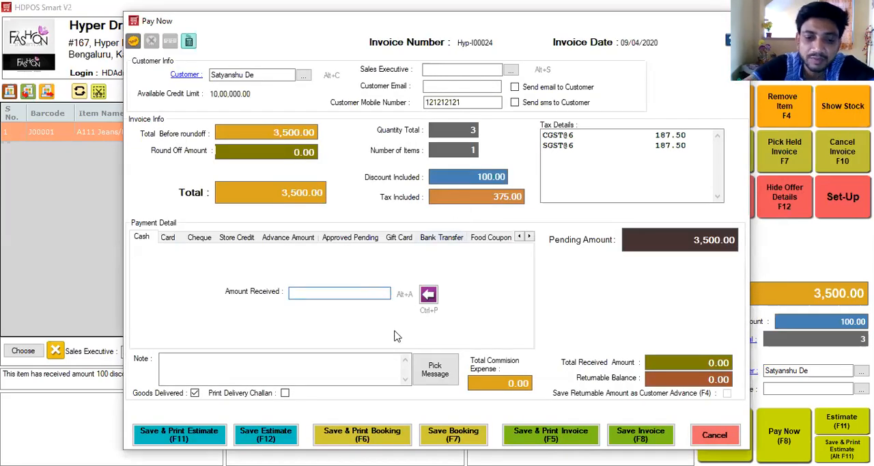
pyautogui.write('500')
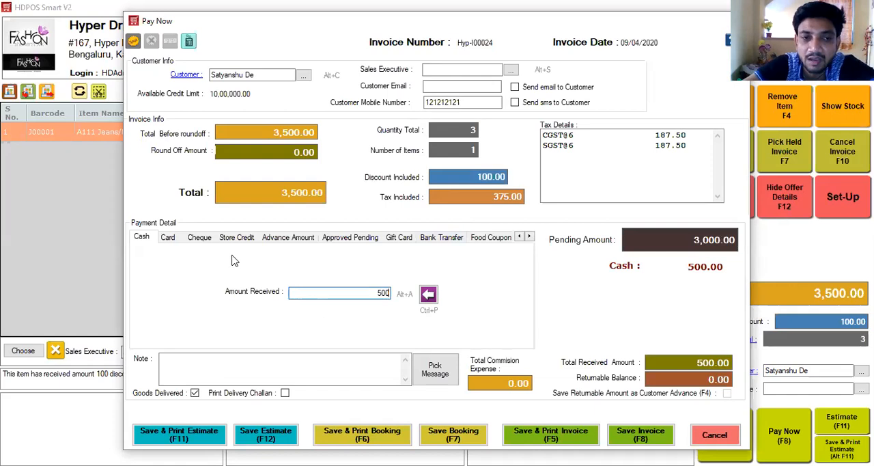
pyautogui.click(167, 238)
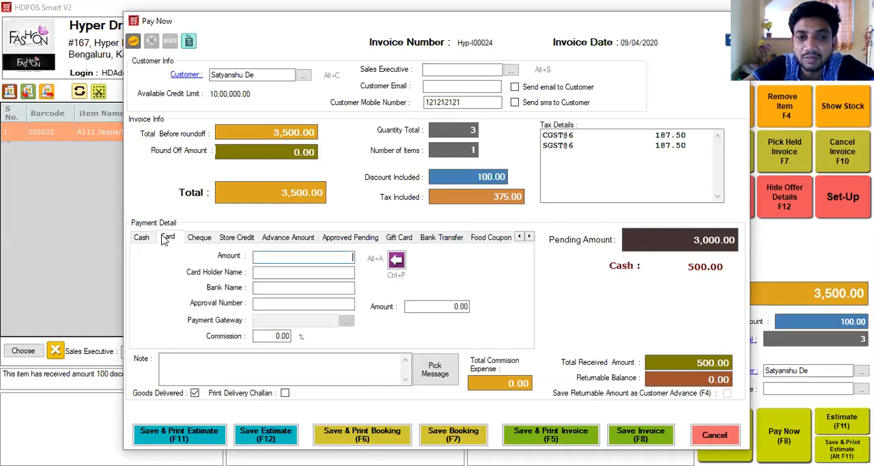
pyautogui.click(396, 262)
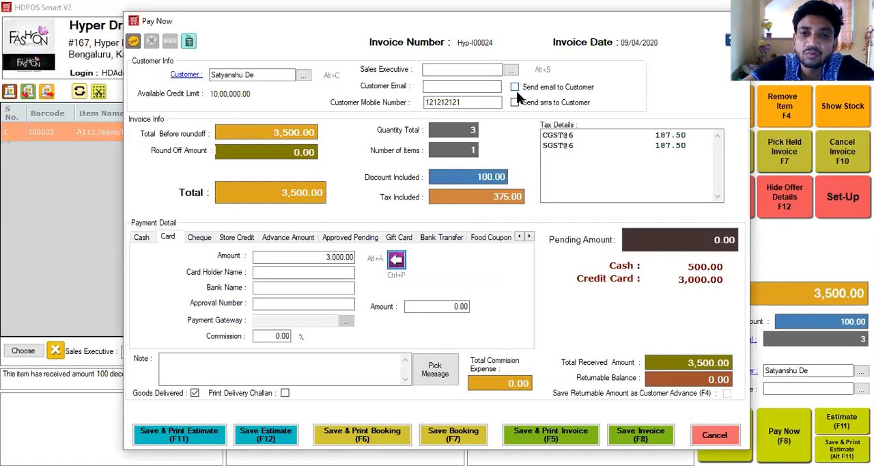
# Step: Look at the spot discount options for the total invoice amount and close them without applying a discount
pyautogui.click(146, 41)
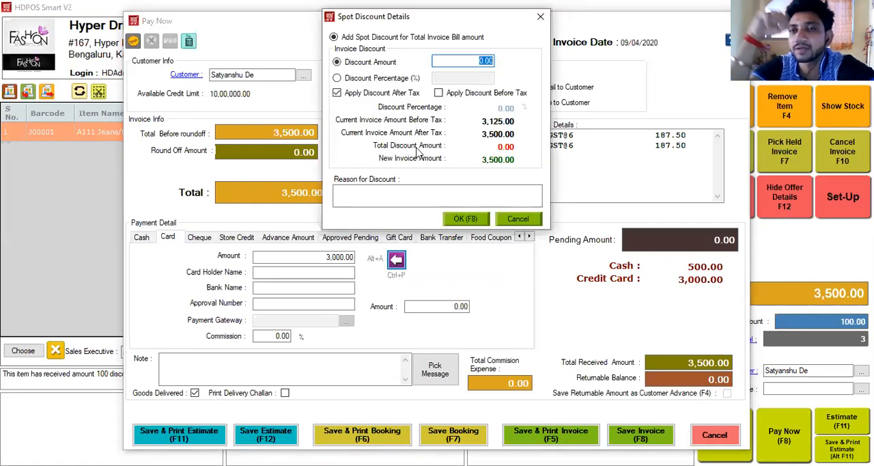
pyautogui.click(518, 219)
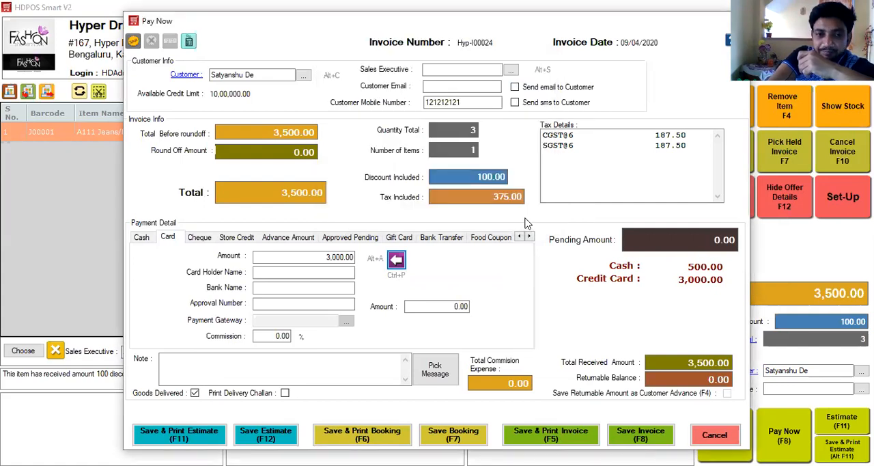
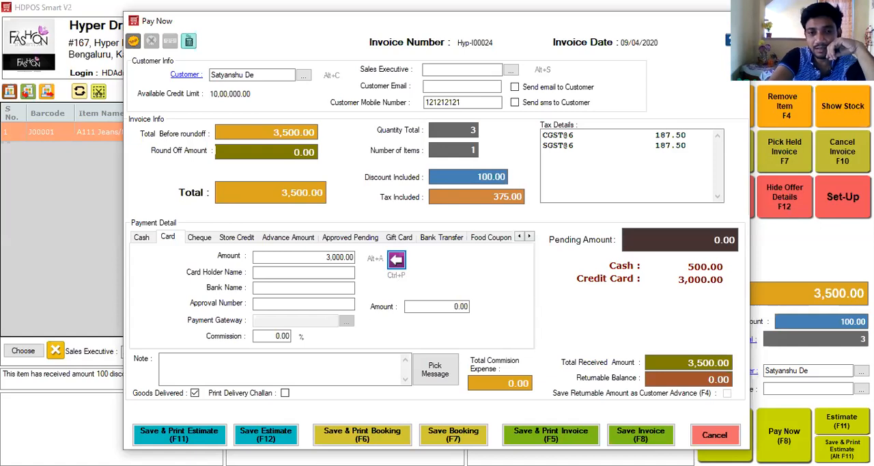
# Step: Save the paid invoice and open the 3Inch GST group of the SalesInvoice reports in the set-up
pyautogui.click(636, 432)
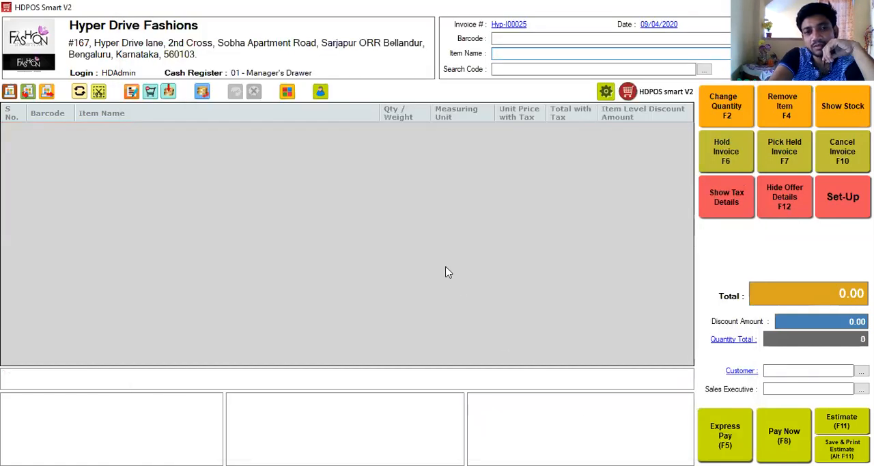
pyautogui.click(844, 198)
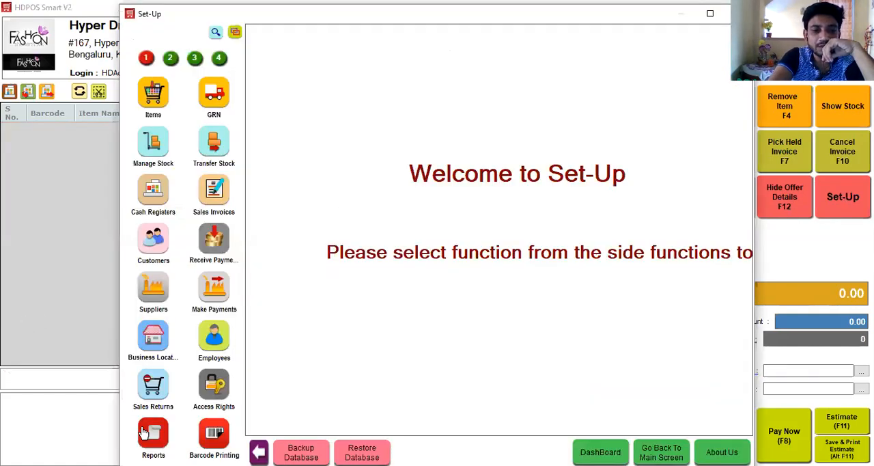
pyautogui.click(144, 432)
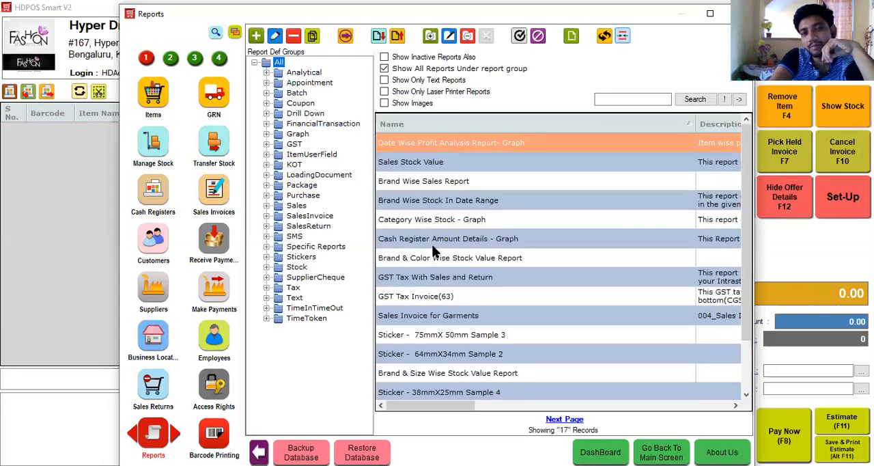
pyautogui.click(267, 216)
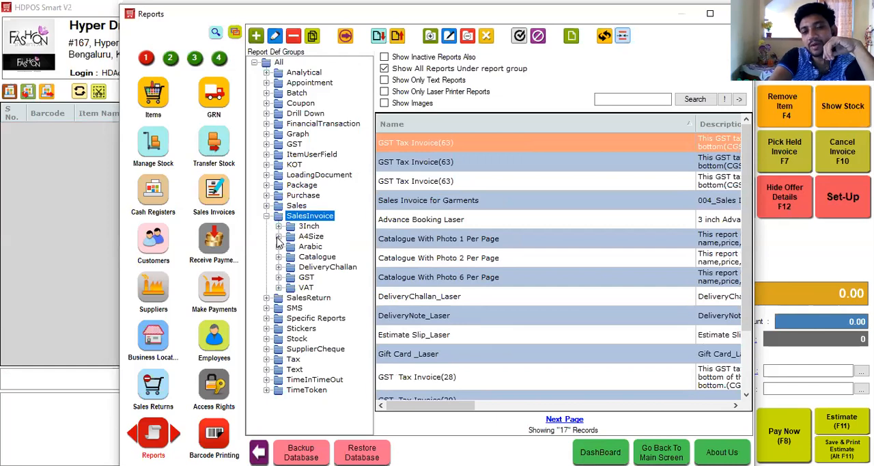
pyautogui.click(280, 278)
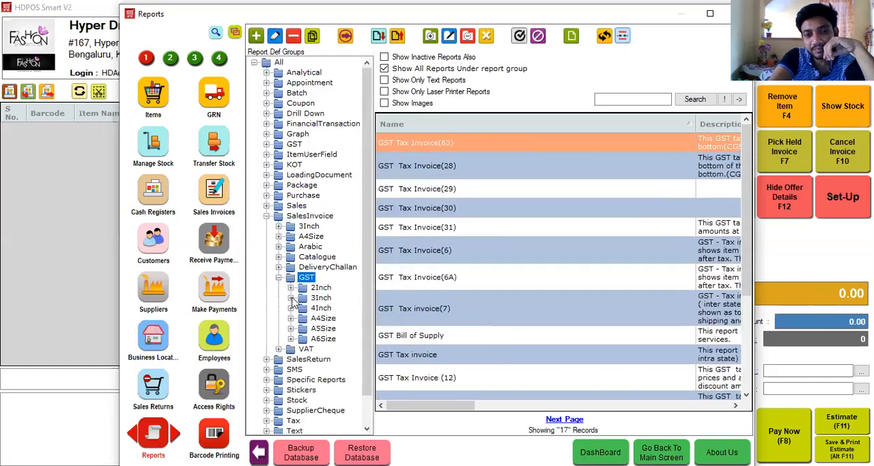
pyautogui.click(294, 299)
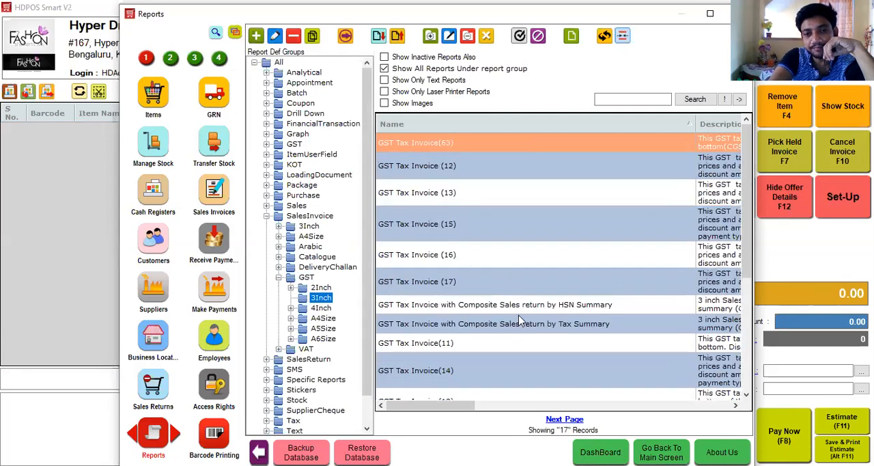
# Step: Preview the just-saved invoice with the report "GST Tax Invoice with Composite Sales return by Tax Summary" and close the preview
pyautogui.click(519, 328)
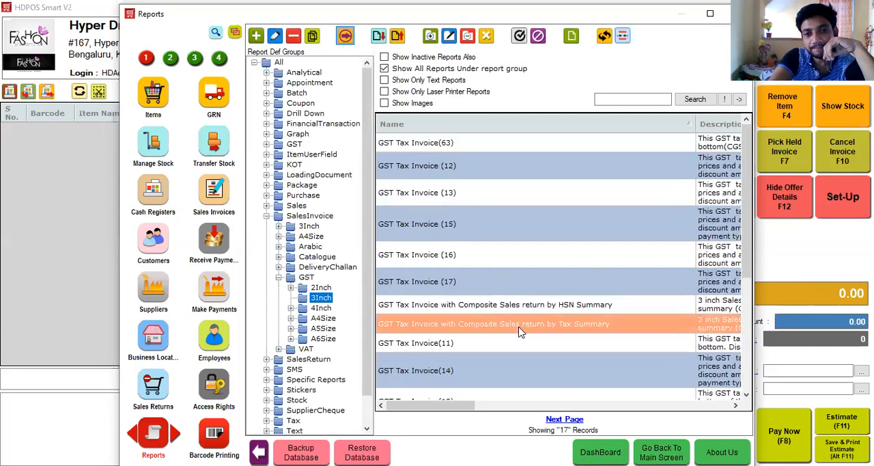
pyautogui.doubleClick(519, 327)
pyautogui.press('Down')
pyautogui.press('Down')
pyautogui.press('Down')
pyautogui.press('Down')
pyautogui.press('Down')
pyautogui.press('Down')
pyautogui.press('Down')
pyautogui.press('Down')
pyautogui.press('Down')
pyautogui.press('Down')
pyautogui.press('Down')
pyautogui.press('Down')
pyautogui.press('Down')
pyautogui.press('Down')
pyautogui.press('Down')
pyautogui.press('Down')
pyautogui.press('Down')
pyautogui.press('Down')
pyautogui.press('Down')
pyautogui.press('Down')
pyautogui.press('Down')
pyautogui.press('Down')
pyautogui.press('Return')
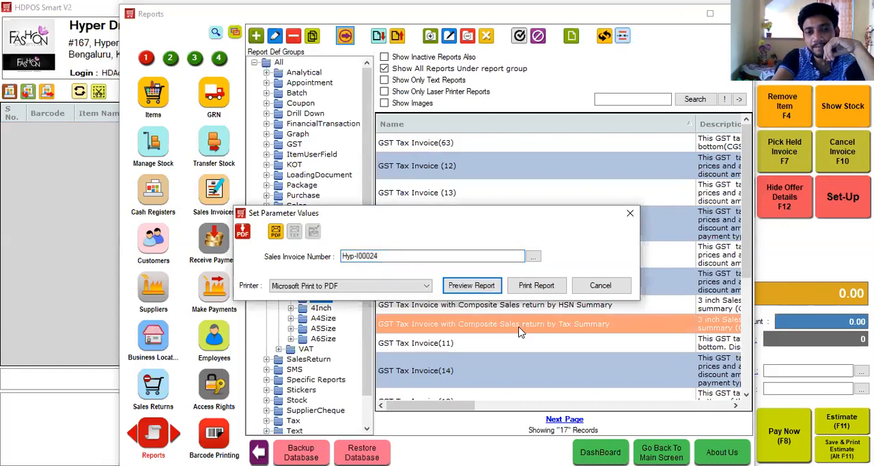
pyautogui.press('Return')
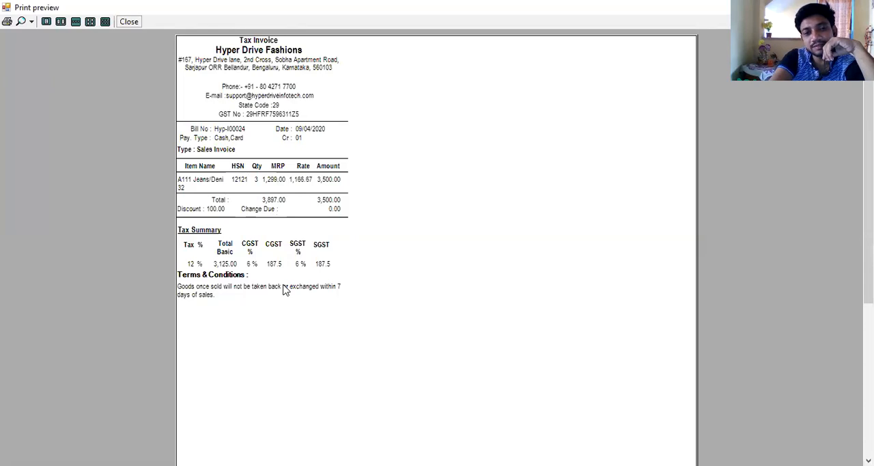
pyautogui.click(129, 21)
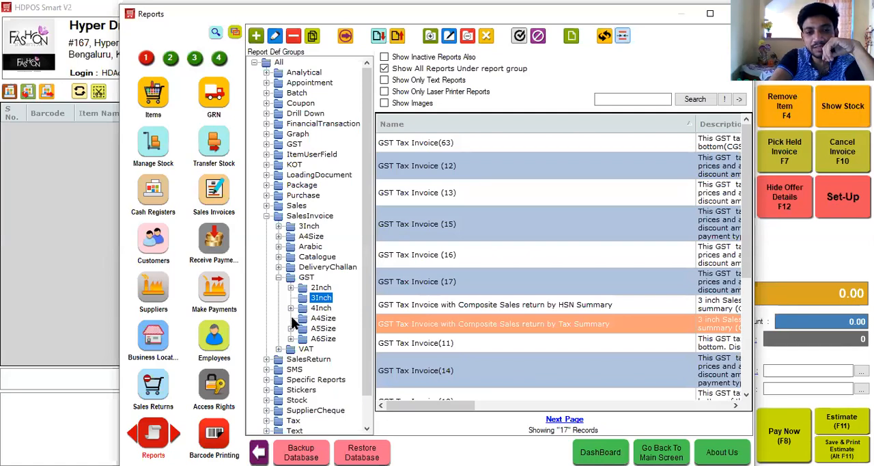
# Step: Preview the same invoice with the A4Size report "GST Tax Invoice With HSN Summary_A4" and close the preview
pyautogui.click(318, 318)
pyautogui.click(471, 284)
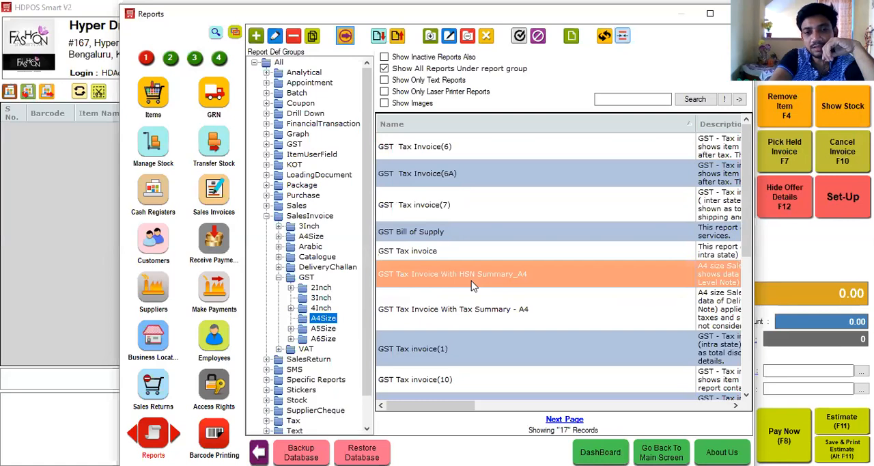
pyautogui.doubleClick(471, 285)
pyautogui.click(440, 271)
pyautogui.press('Down')
pyautogui.press('Down')
pyautogui.press('Down')
pyautogui.press('Down')
pyautogui.press('Down')
pyautogui.press('Down')
pyautogui.press('Down')
pyautogui.press('Down')
pyautogui.press('Down')
pyautogui.press('Down')
pyautogui.press('Down')
pyautogui.press('Down')
pyautogui.press('Down')
pyautogui.press('Down')
pyautogui.press('Down')
pyautogui.press('Down')
pyautogui.press('Down')
pyautogui.press('Down')
pyautogui.press('Down')
pyautogui.press('Down')
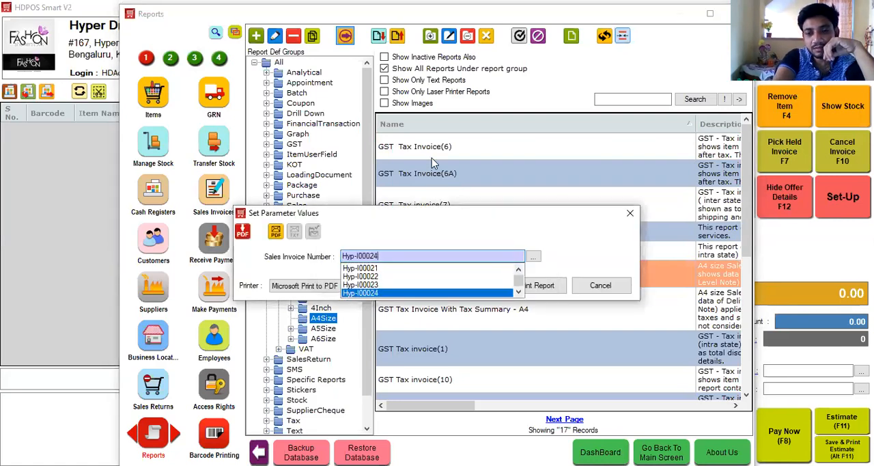
pyautogui.press('Return')
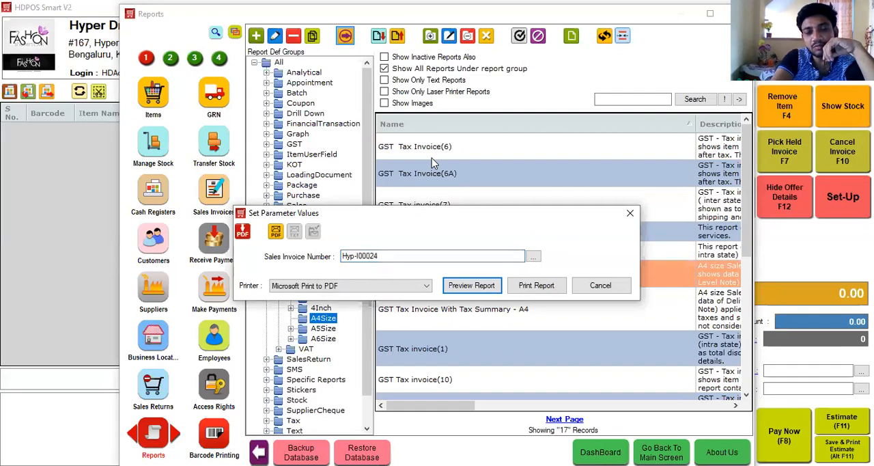
pyautogui.press('Return')
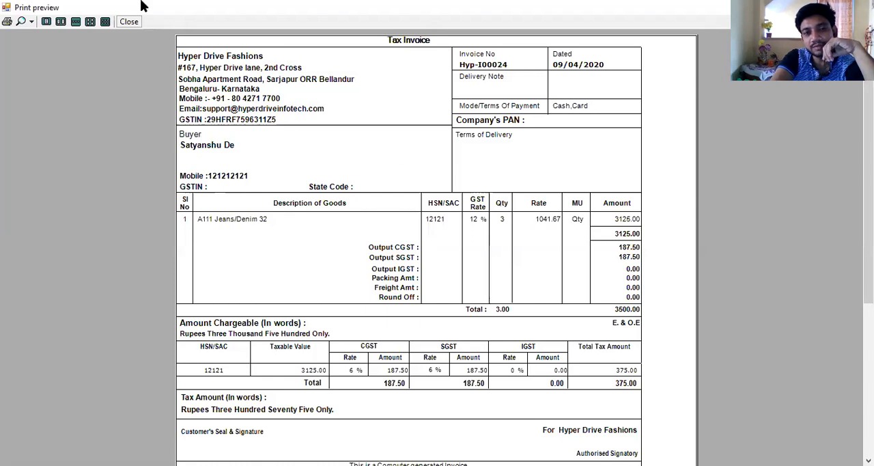
pyautogui.click(129, 23)
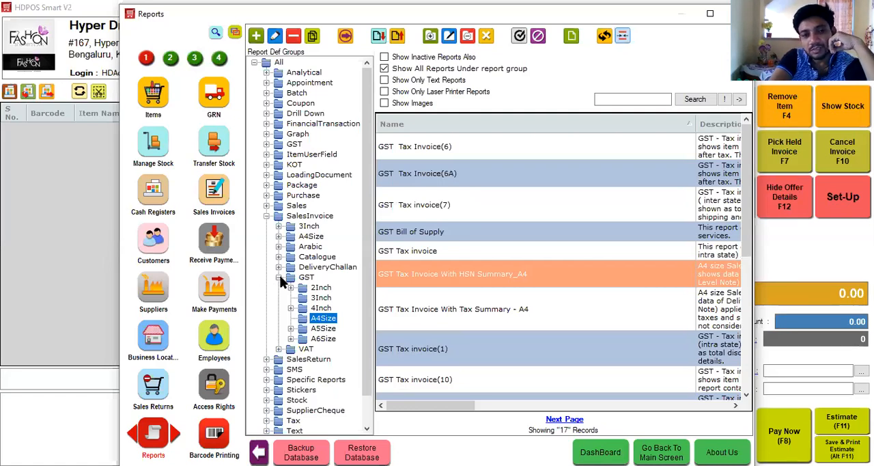
# Step: Collapse the sales invoice report groups and search all reports for "day clo"
pyautogui.click(279, 277)
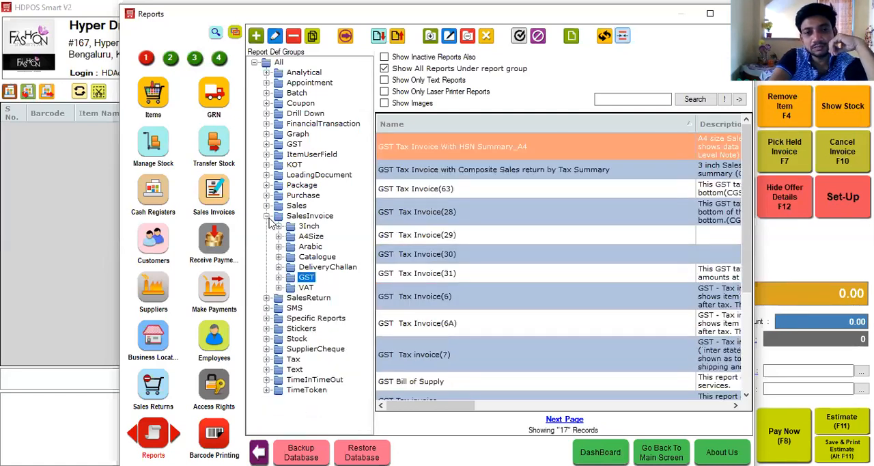
pyautogui.click(267, 216)
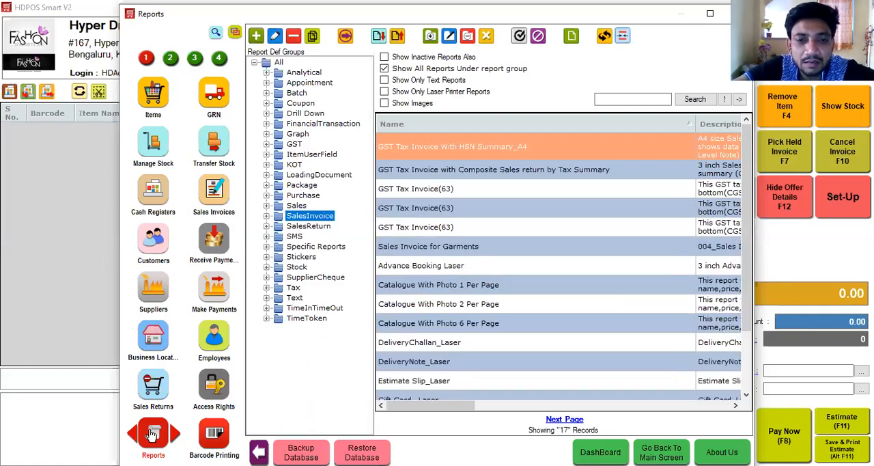
pyautogui.click(622, 96)
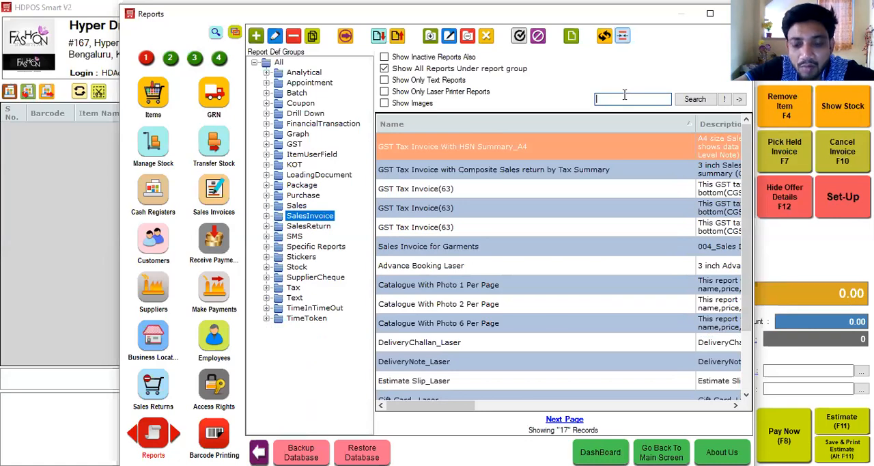
pyautogui.write('day clo')
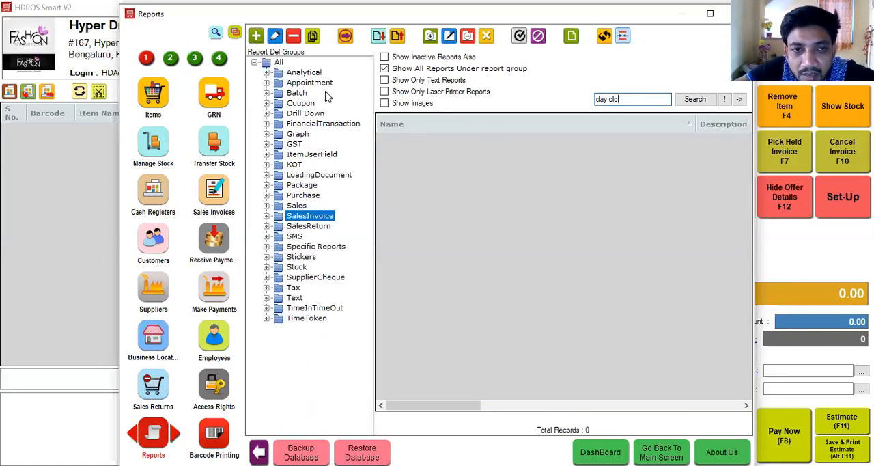
pyautogui.click(254, 62)
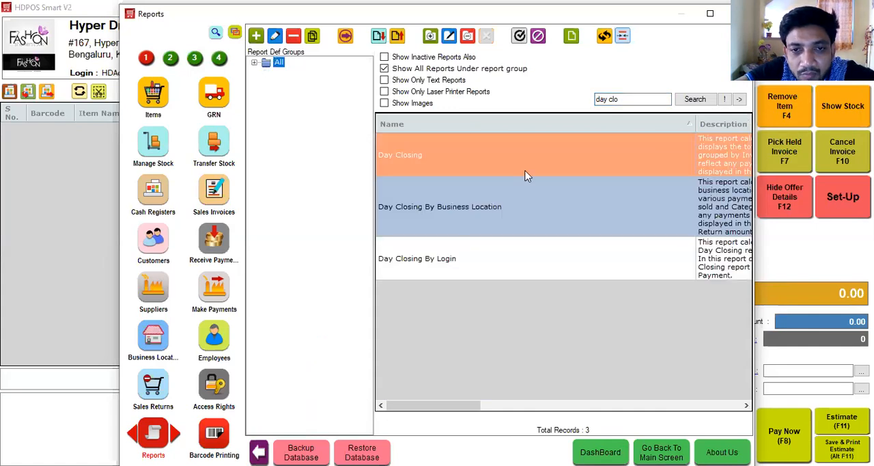
# Step: Preview the Day Closing report for the company Hyper Drive Fashions and close the preview
pyautogui.doubleClick(526, 175)
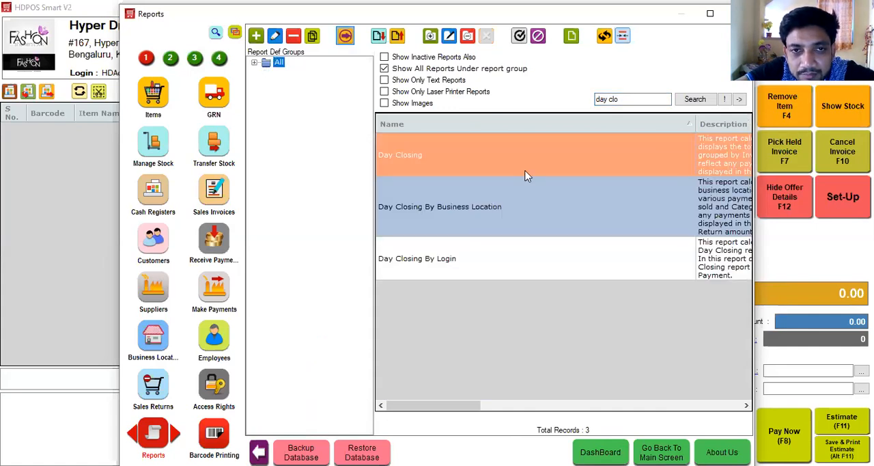
pyautogui.press('Down')
pyautogui.press('Return')
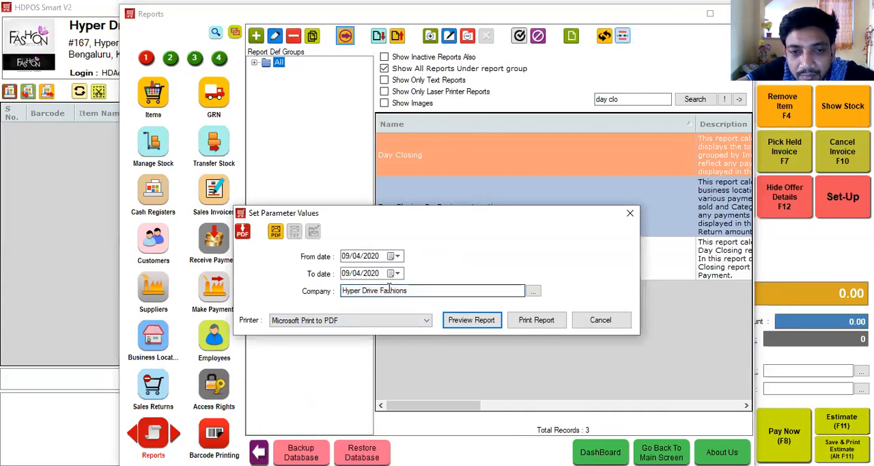
pyautogui.click(463, 320)
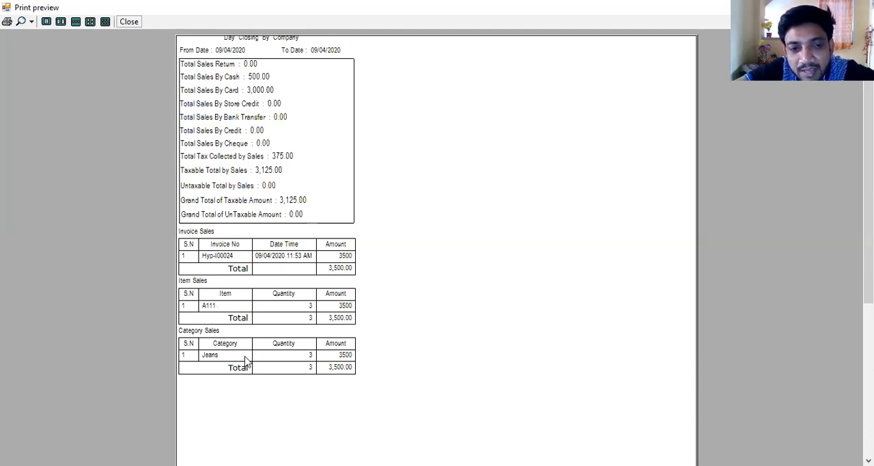
pyautogui.click(129, 22)
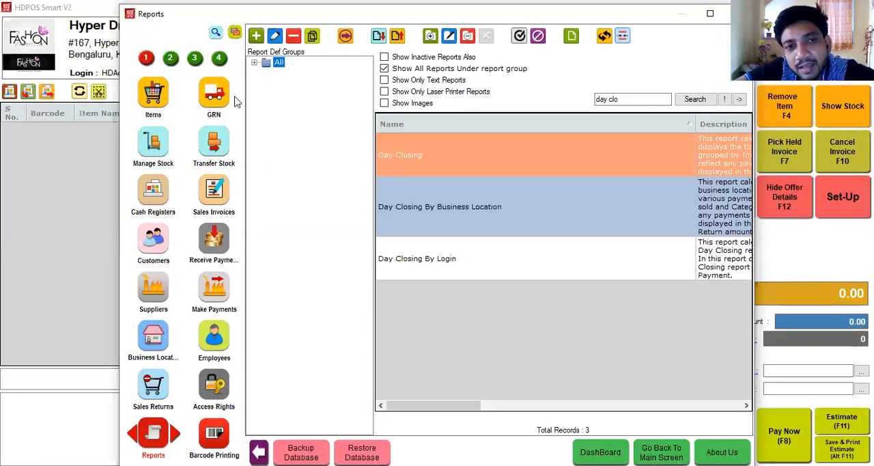
# Step: Expand all report groups and look through the Analytical and Drill Down reports
pyautogui.click(253, 63)
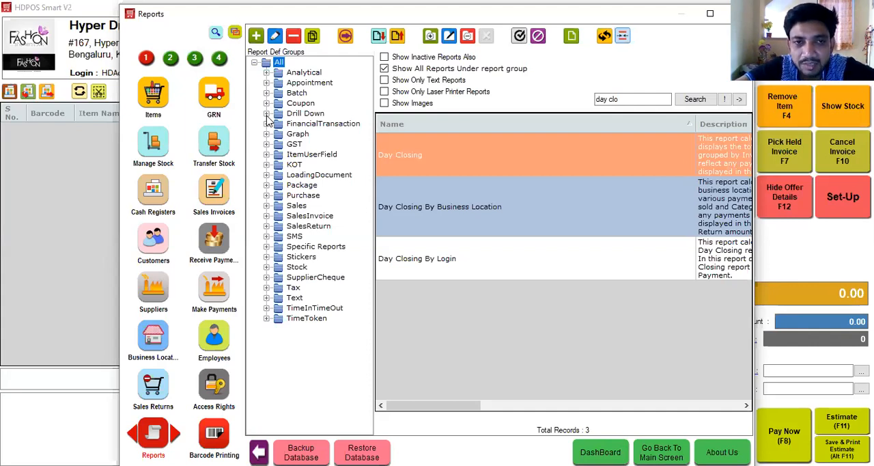
pyautogui.click(266, 71)
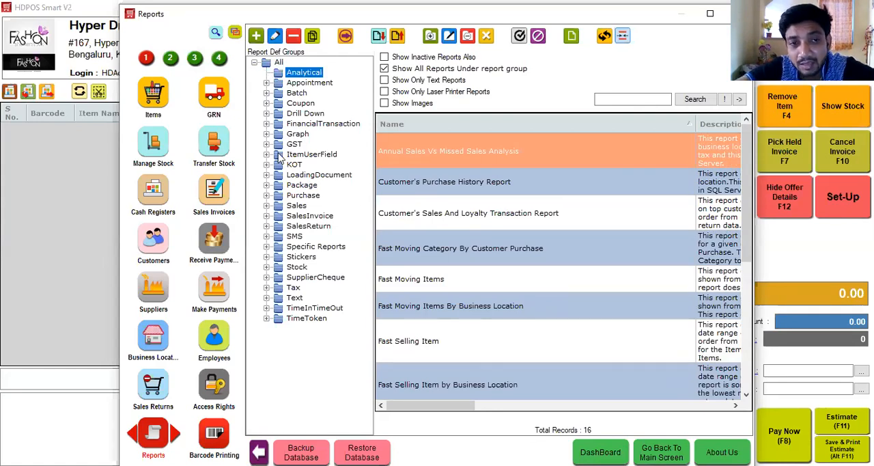
pyautogui.click(269, 115)
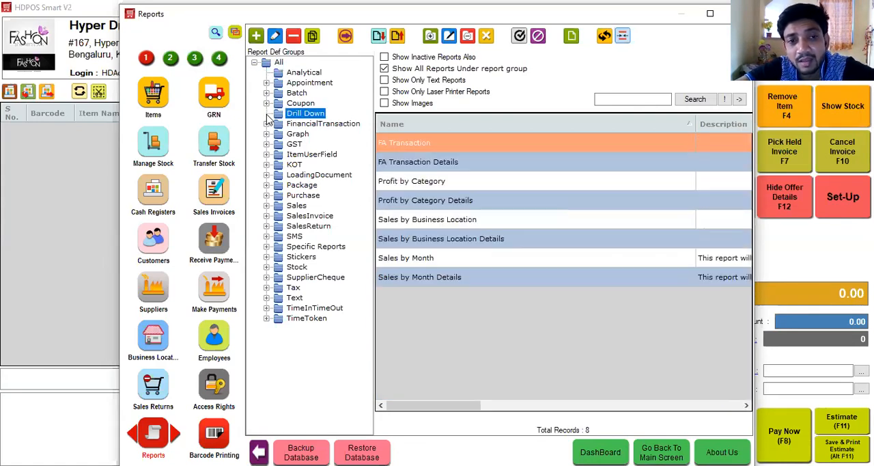
# Step: Create a new drill down in the Drill Downs module with the report name "Sales Report"
pyautogui.click(219, 60)
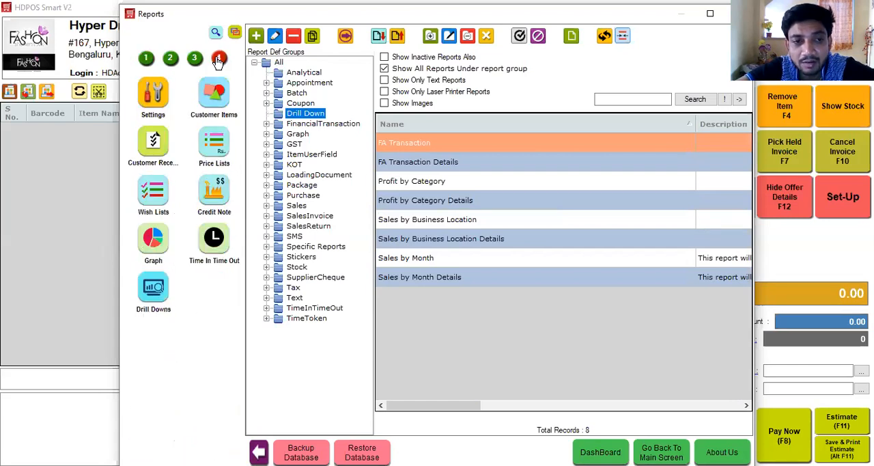
pyautogui.click(154, 290)
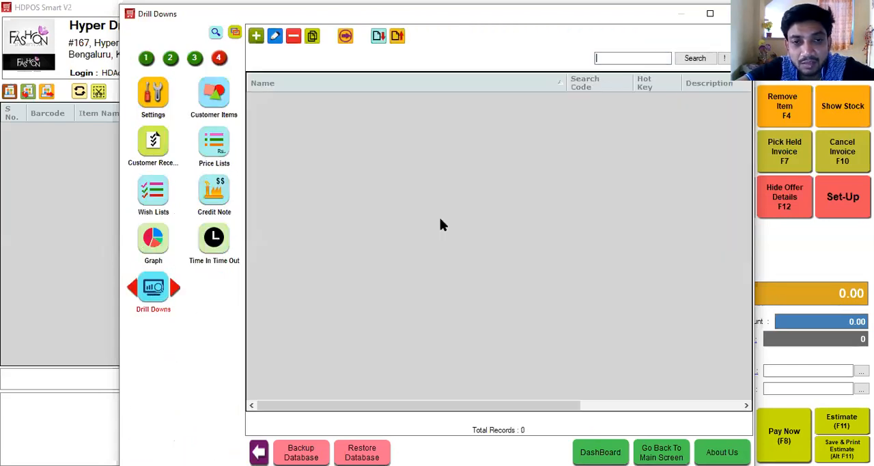
pyautogui.click(257, 37)
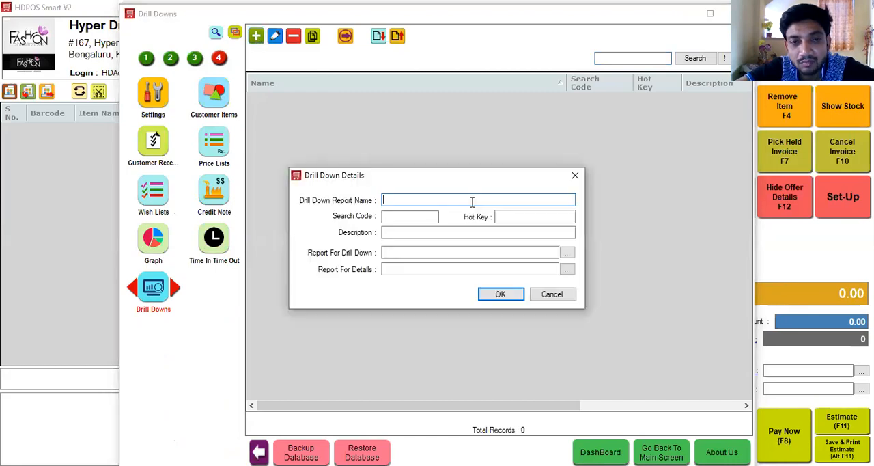
pyautogui.write('Sales Report')
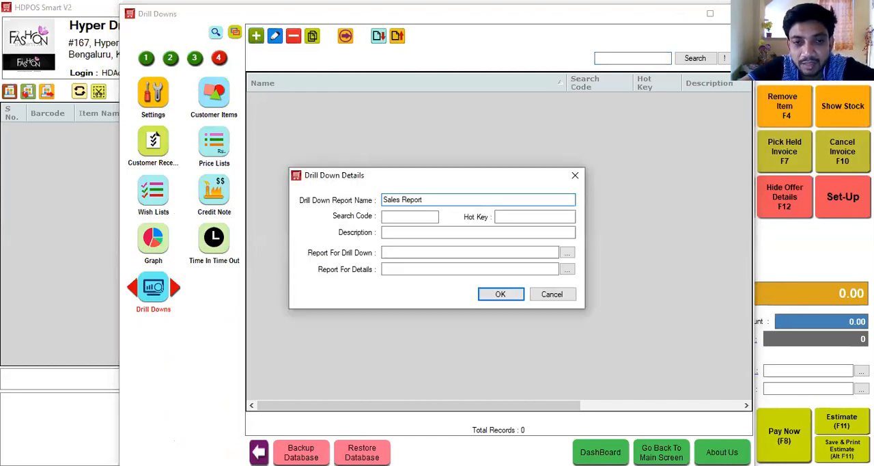
# Step: Assign the Sales by Month report from the Drill Down group as the report for drill down
pyautogui.click(451, 252)
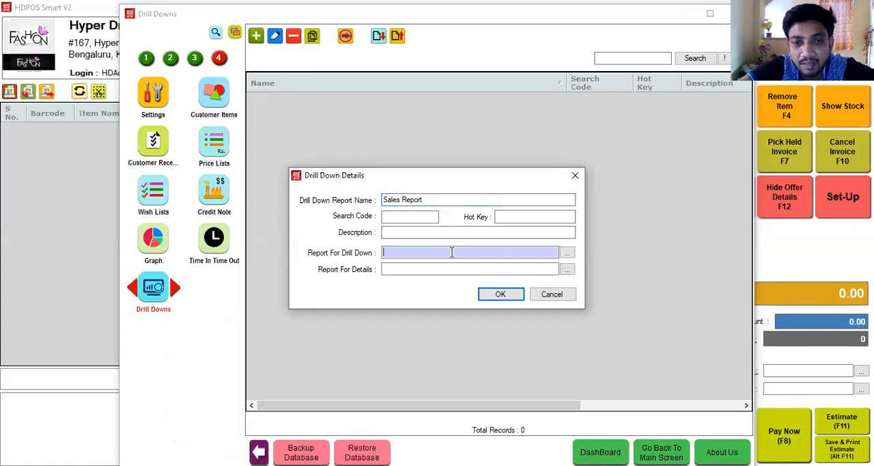
pyautogui.click(566, 253)
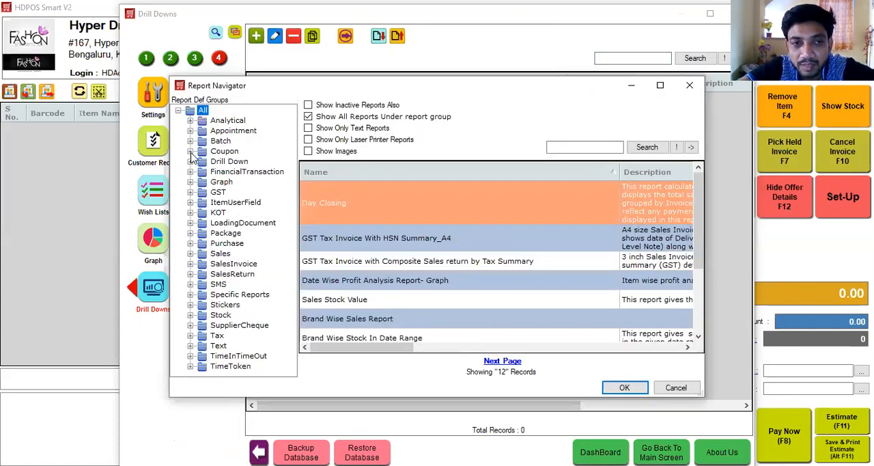
pyautogui.click(217, 162)
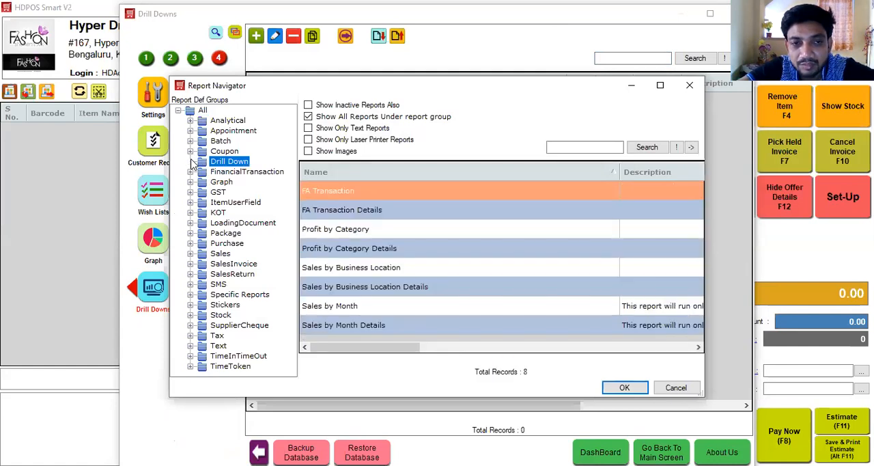
pyautogui.click(355, 307)
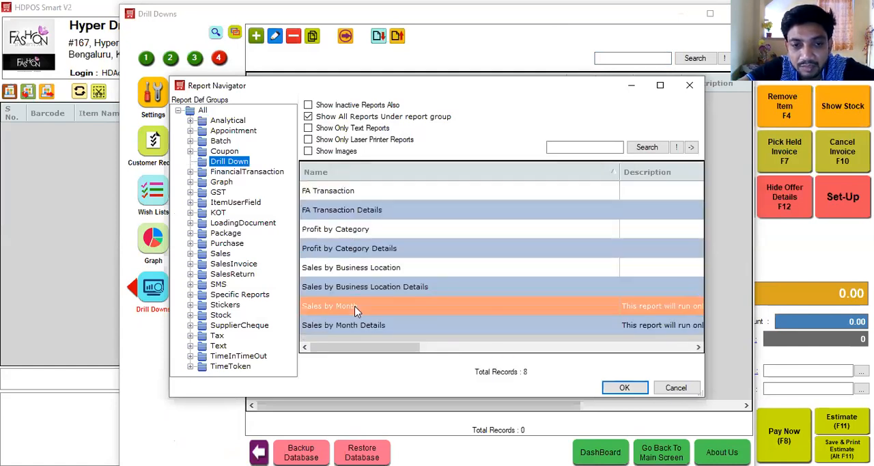
pyautogui.click(619, 388)
# Step: Assign Item Wise Sales With Returns (Basic Value) from the Sales Item group as the details report and save the drill down
pyautogui.click(467, 269)
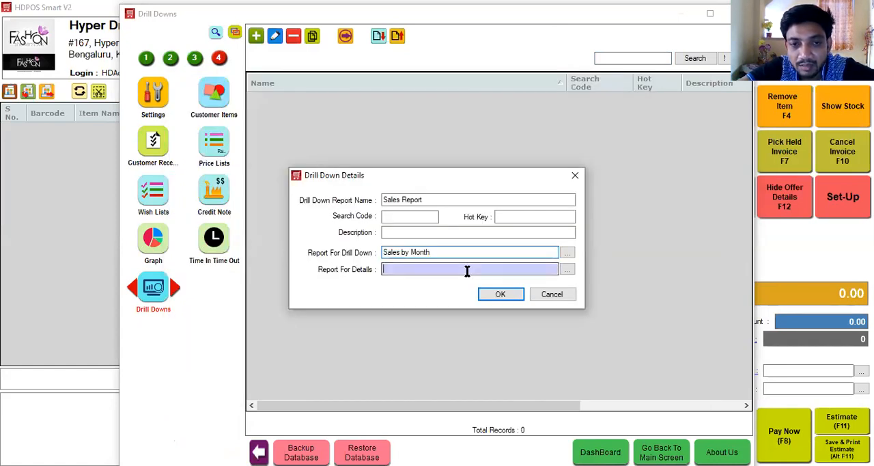
pyautogui.click(571, 270)
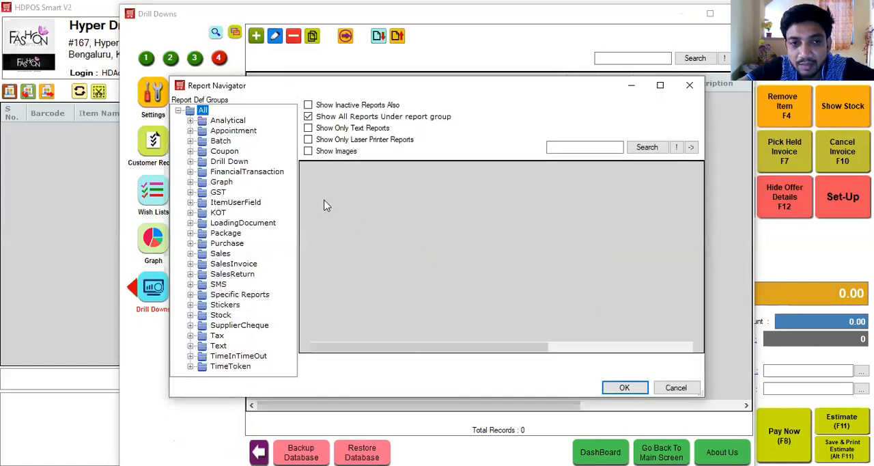
pyautogui.click(191, 253)
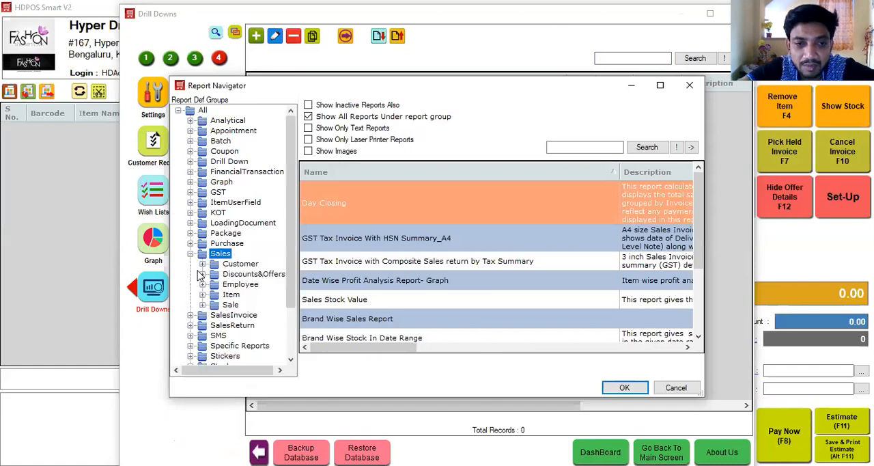
pyautogui.click(205, 296)
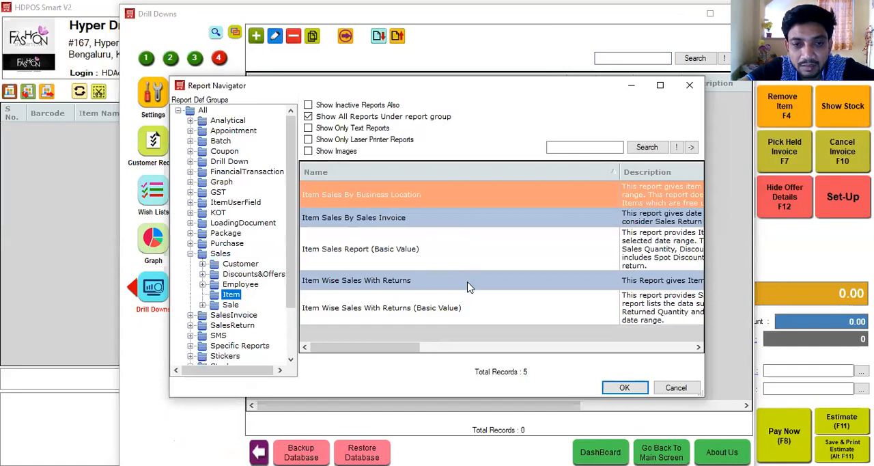
pyautogui.click(467, 308)
pyautogui.click(619, 387)
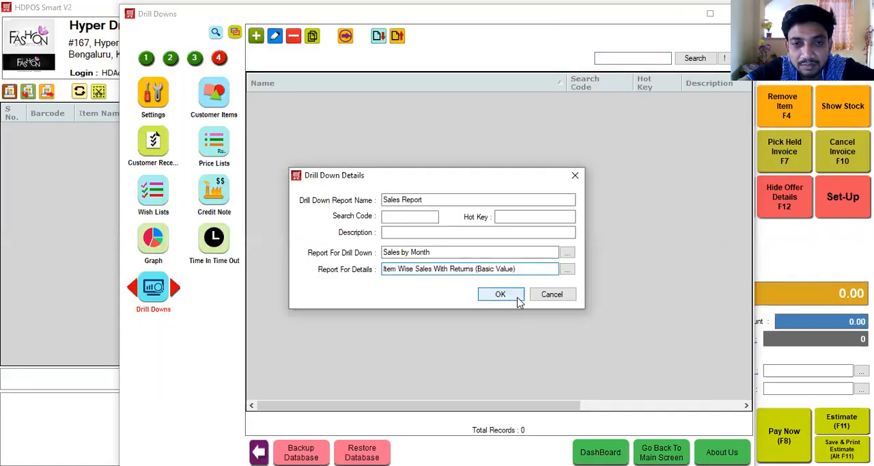
pyautogui.click(500, 293)
# Step: Run the Sales Report drill down and rearrange its hierarchy so that Customer comes above Executive
pyautogui.click(478, 102)
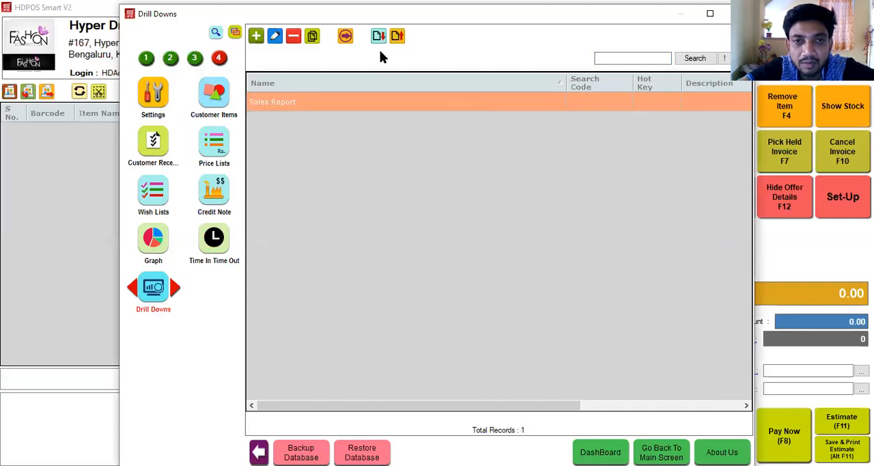
pyautogui.click(347, 38)
pyautogui.click(505, 247)
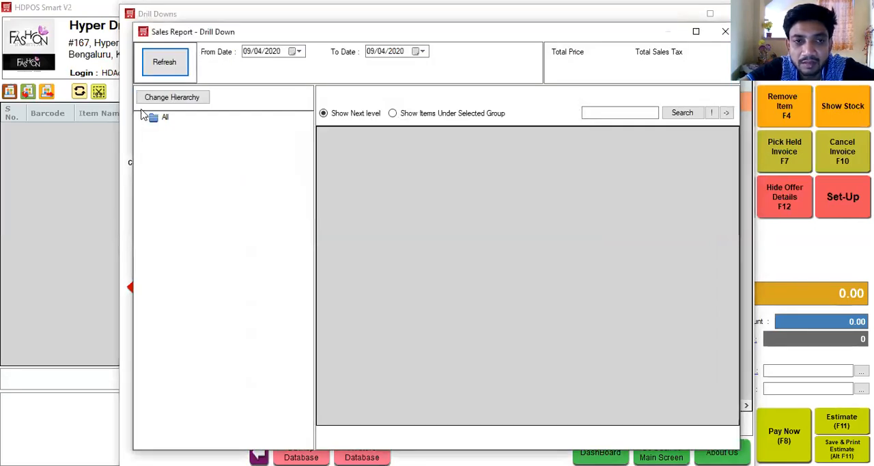
pyautogui.click(153, 120)
pyautogui.click(167, 103)
pyautogui.click(353, 149)
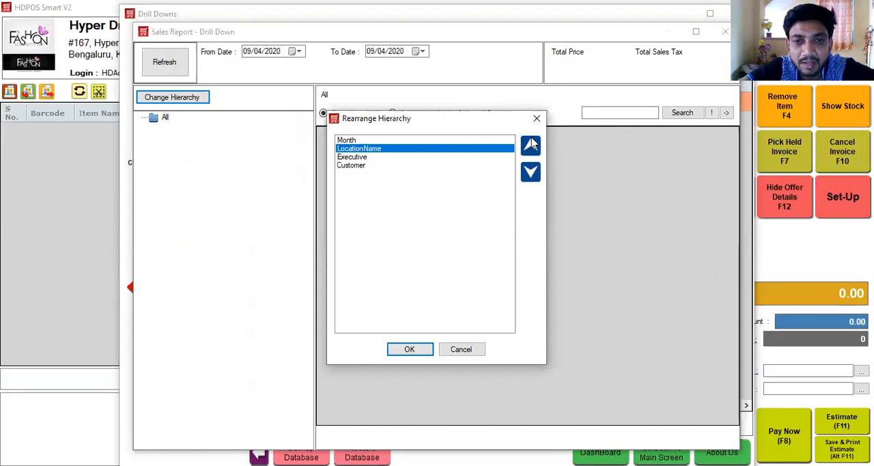
pyautogui.click(360, 167)
pyautogui.click(530, 146)
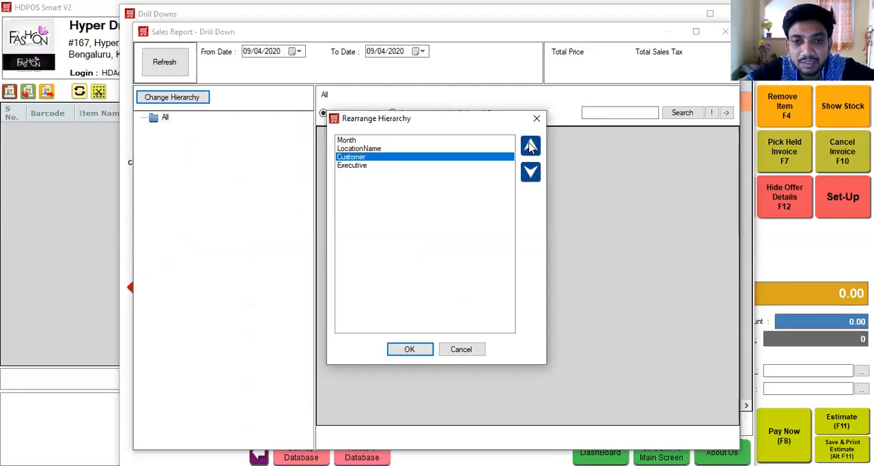
pyautogui.click(404, 351)
pyautogui.click(511, 192)
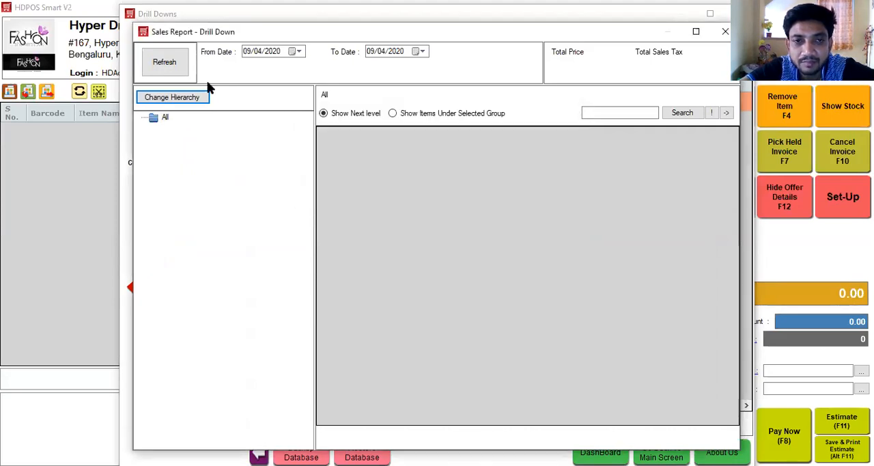
# Step: Set the drill down's From Date to 09/04/2017 and load the sales grouped by month
pyautogui.click(157, 120)
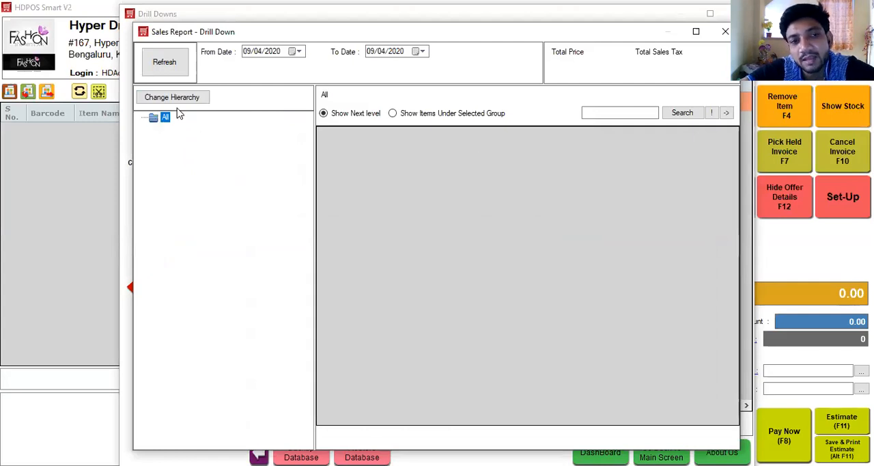
pyautogui.click(173, 61)
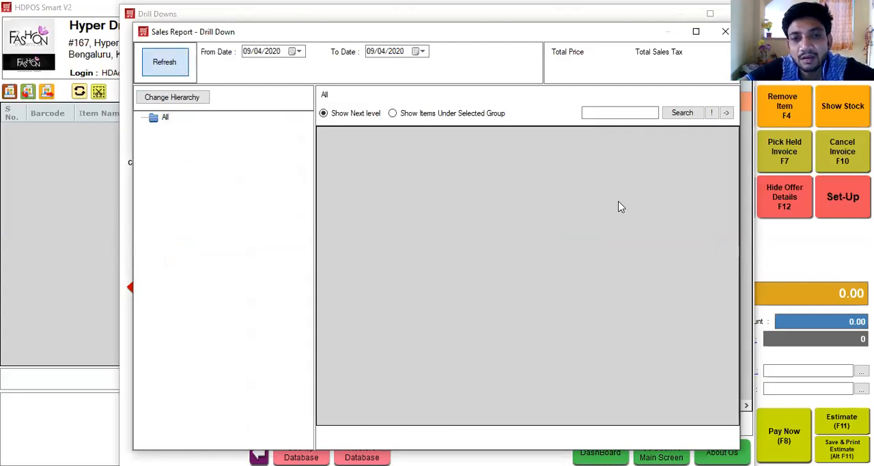
pyautogui.click(523, 191)
pyautogui.click(273, 52)
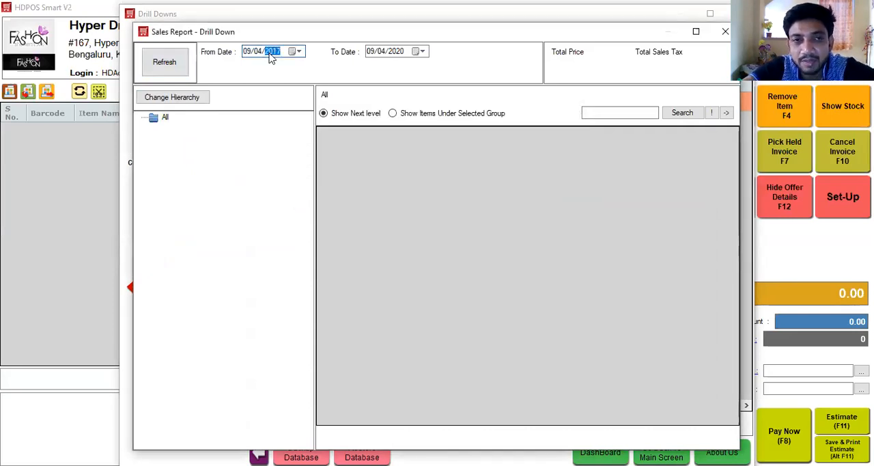
pyautogui.click(697, 119)
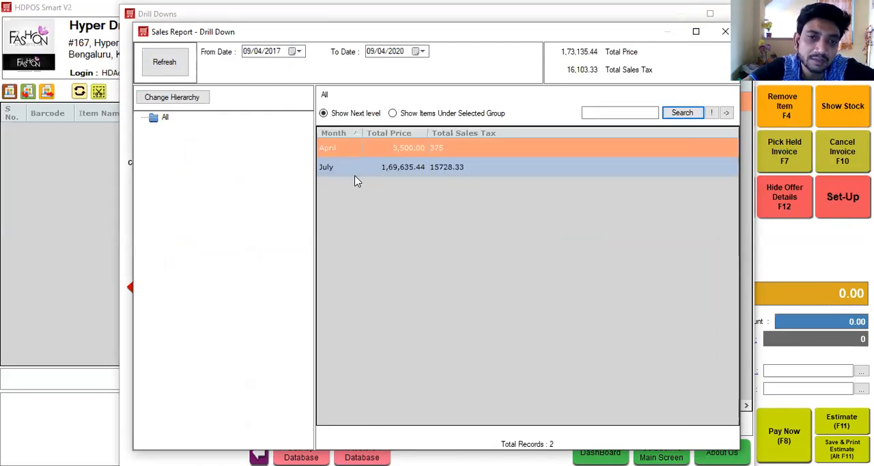
# Step: Review the drill down's hierarchy order without changing it and close the Sales Report drill down
pyautogui.click(157, 121)
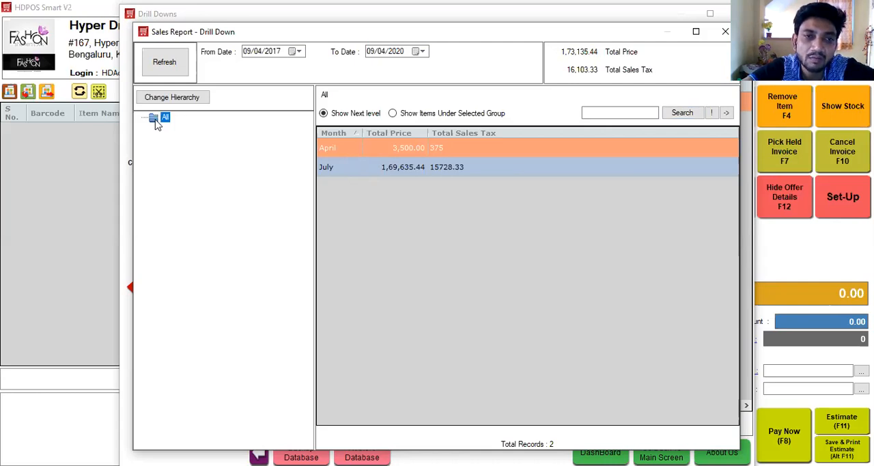
pyautogui.click(178, 99)
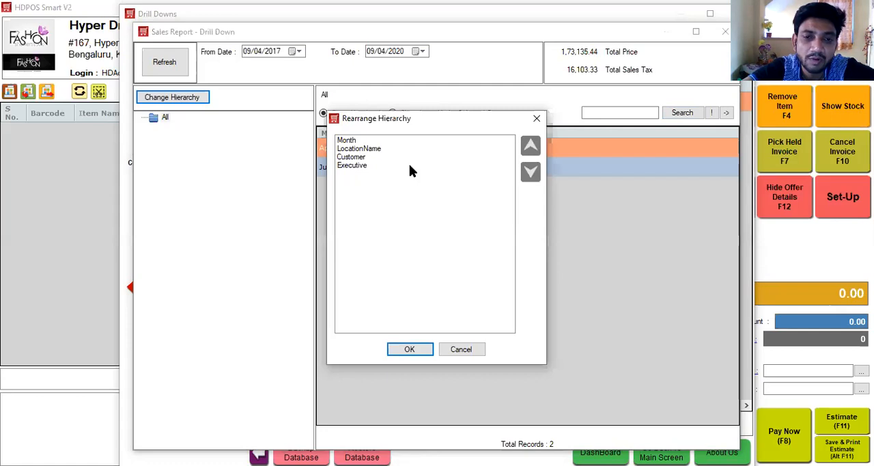
pyautogui.click(462, 350)
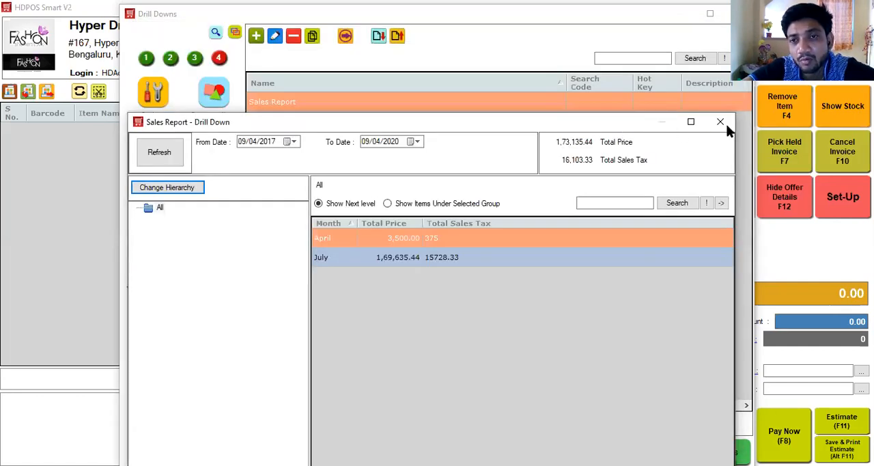
pyautogui.click(720, 122)
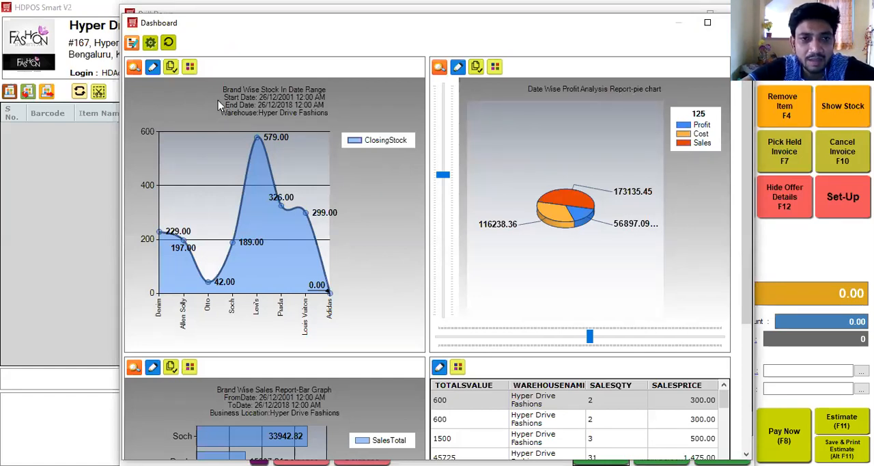
# Step: Set the Brand Wise Stock In Date Range graph on the dashboard to full width
pyautogui.click(190, 67)
pyautogui.click(414, 272)
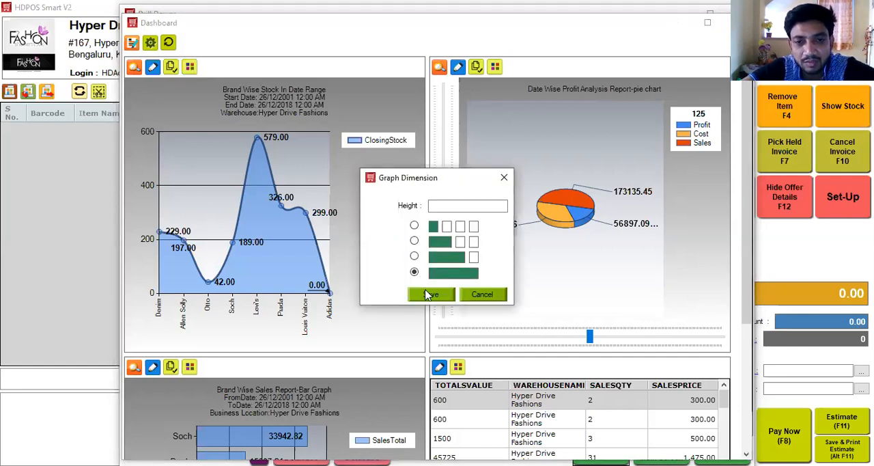
pyautogui.click(428, 295)
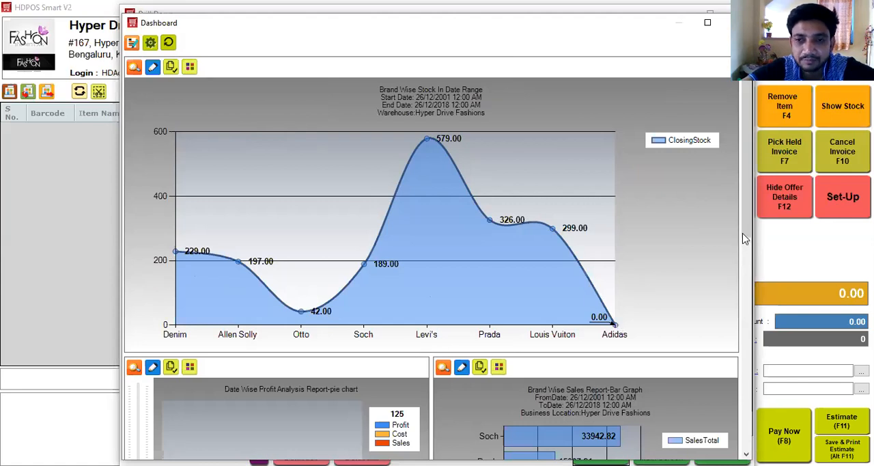
# Step: Examine the profit analysis pie chart and the brand wise sales bar graph, and close the dashboard
pyautogui.moveTo(746, 241); pyautogui.dragTo(747, 355)
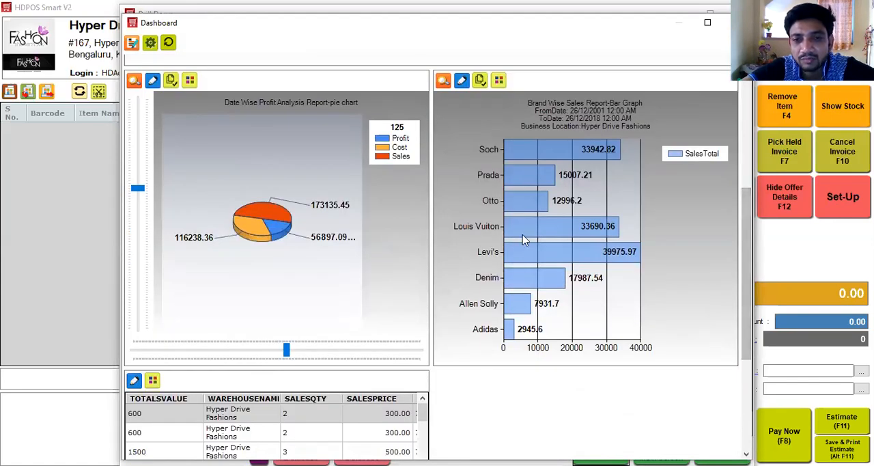
pyautogui.moveTo(567, 264)
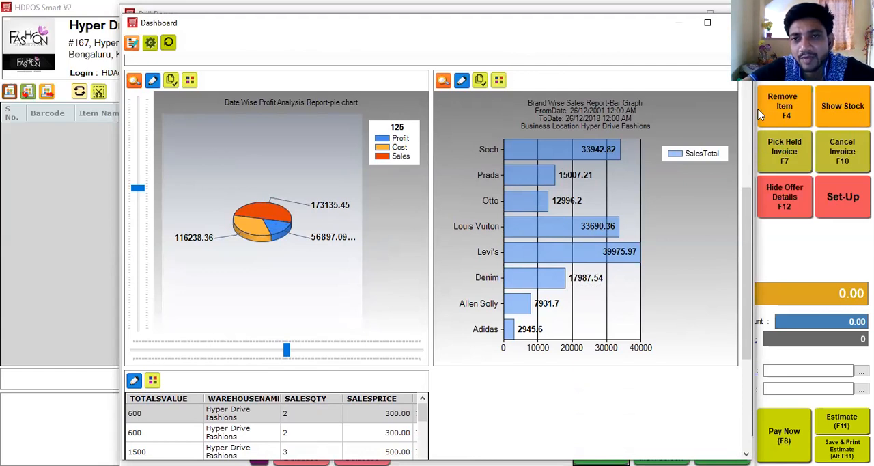
pyautogui.click(736, 23)
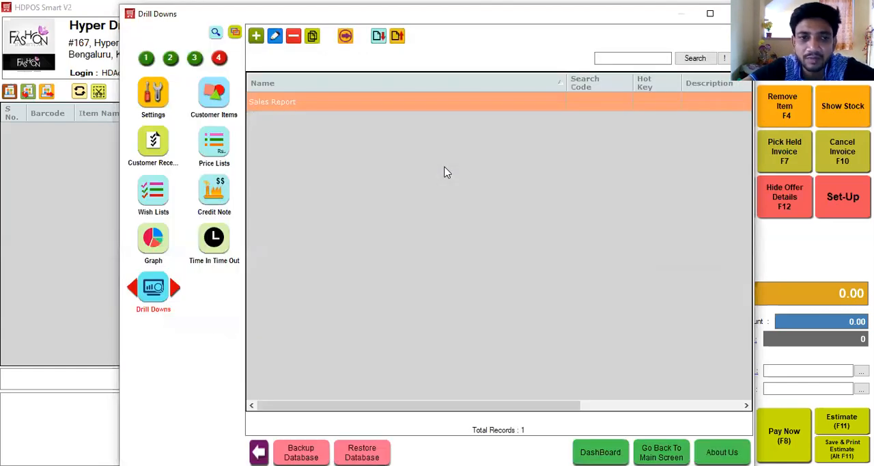
# Step: Look through the module pages and open the Customer Items list
pyautogui.click(147, 59)
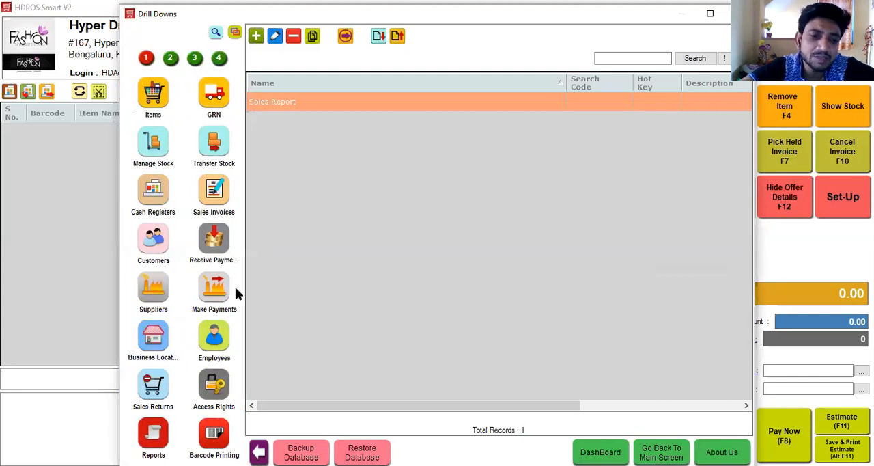
pyautogui.click(218, 58)
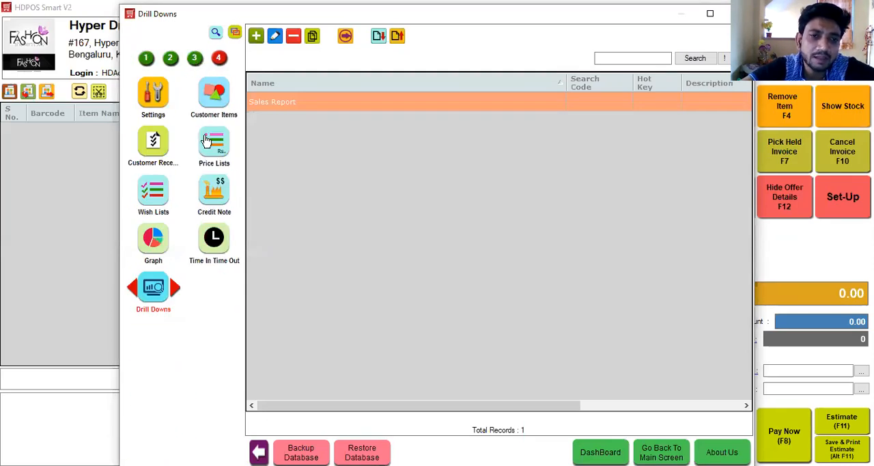
pyautogui.click(210, 99)
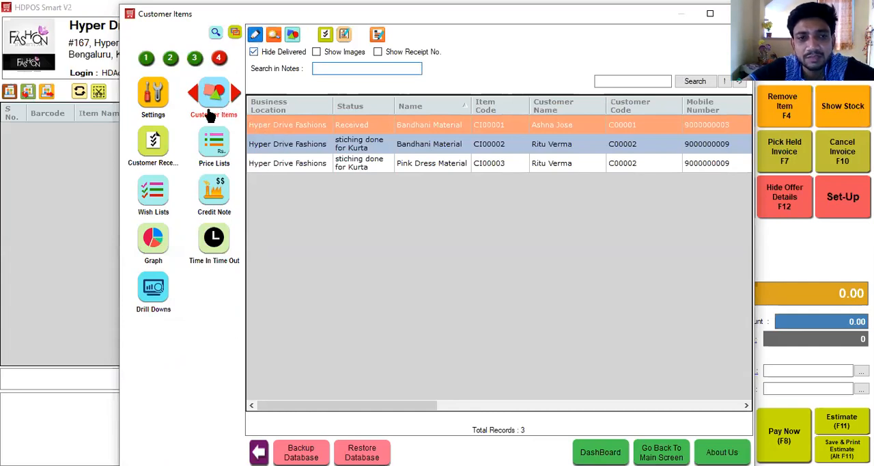
# Step: Start a new customer receipt for Hyper Drive Fashions and select the second customer matching "Sa"
pyautogui.click(156, 147)
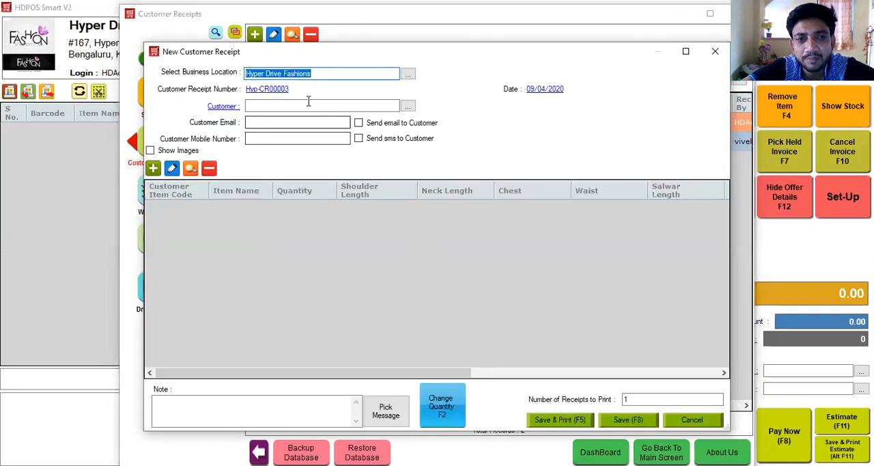
pyautogui.click(308, 103)
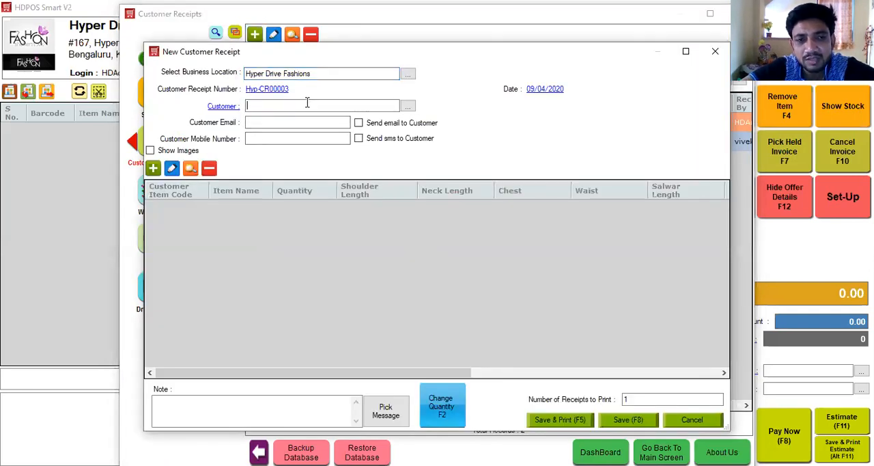
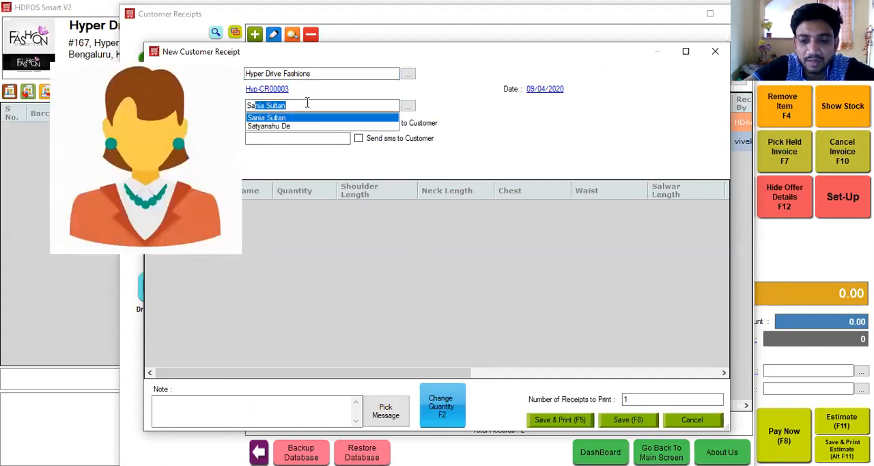
pyautogui.press('Down')
pyautogui.press('Return')
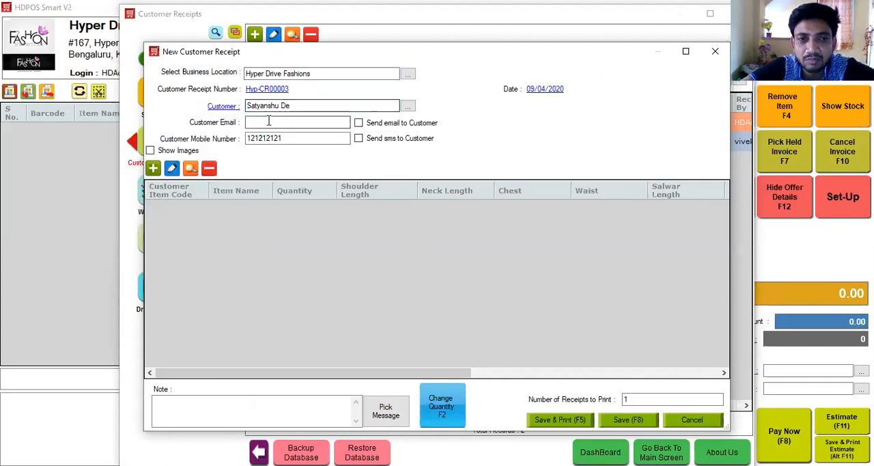
# Step: Add a new customer item named "Shirt FullSliv" to the receipt, leaving its description and measurement fields empty
pyautogui.click(157, 171)
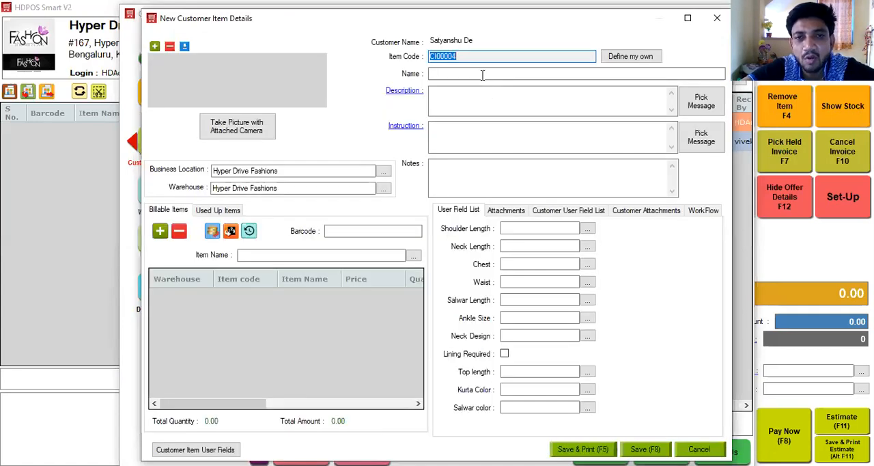
pyautogui.click(479, 71)
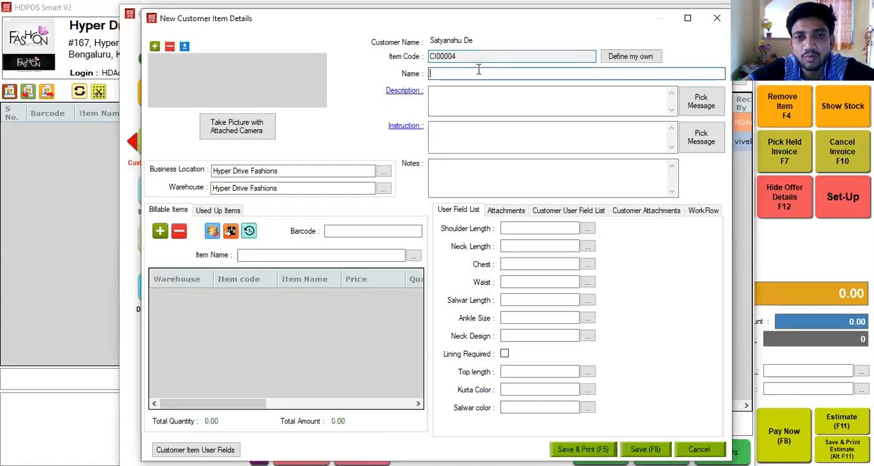
pyautogui.write('S')
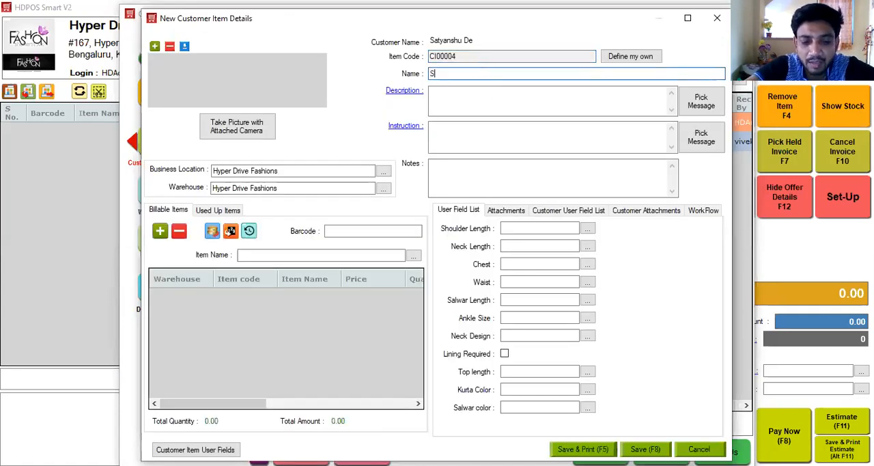
pyautogui.write('hirt FullSliv')
pyautogui.click(465, 97)
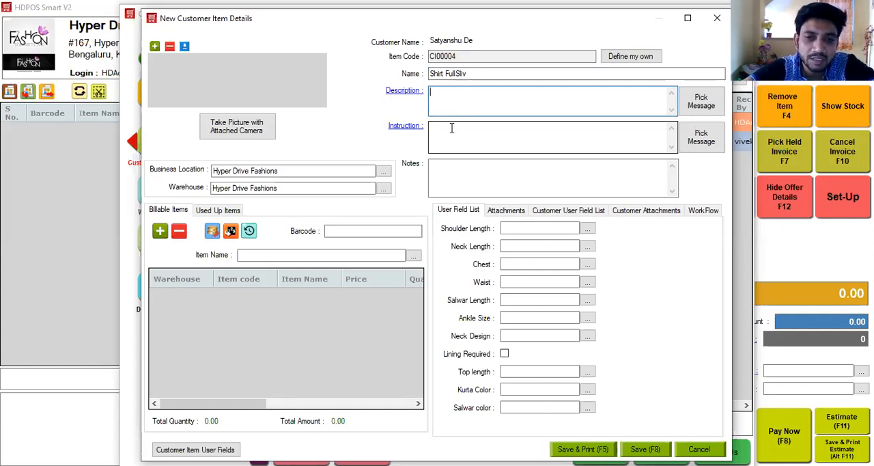
pyautogui.click(516, 229)
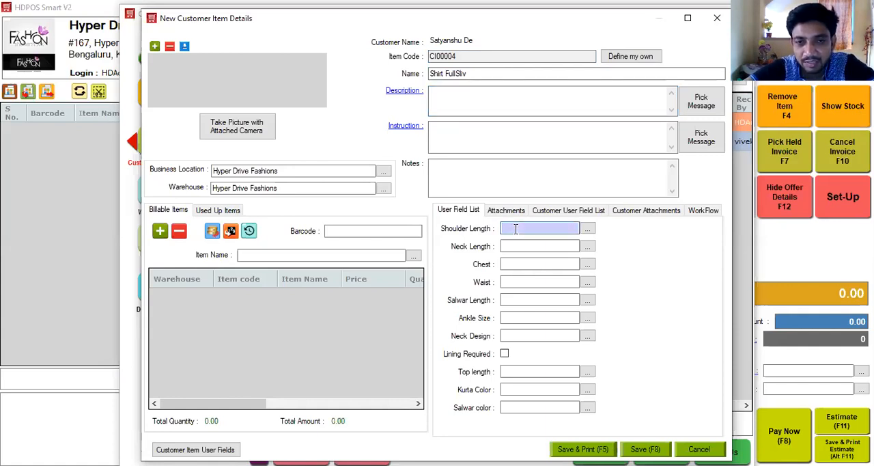
pyautogui.click(516, 244)
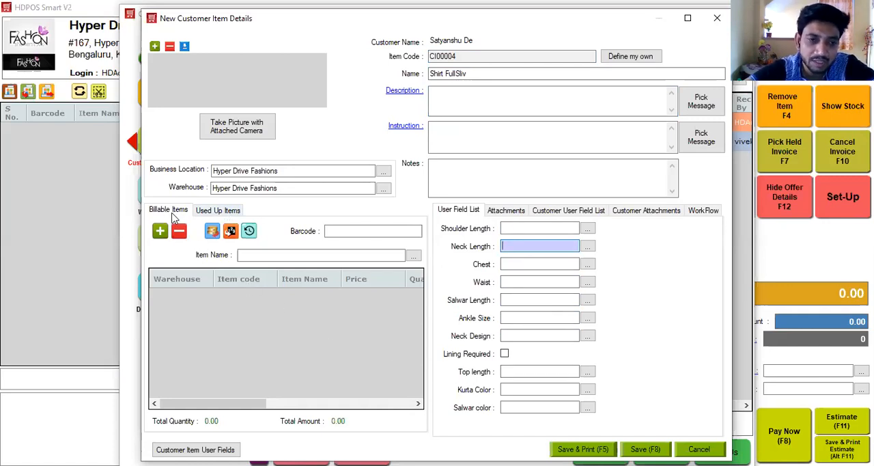
# Step: Add A111 Jeans/Denim 32 to the customer item's billable items
pyautogui.click(254, 255)
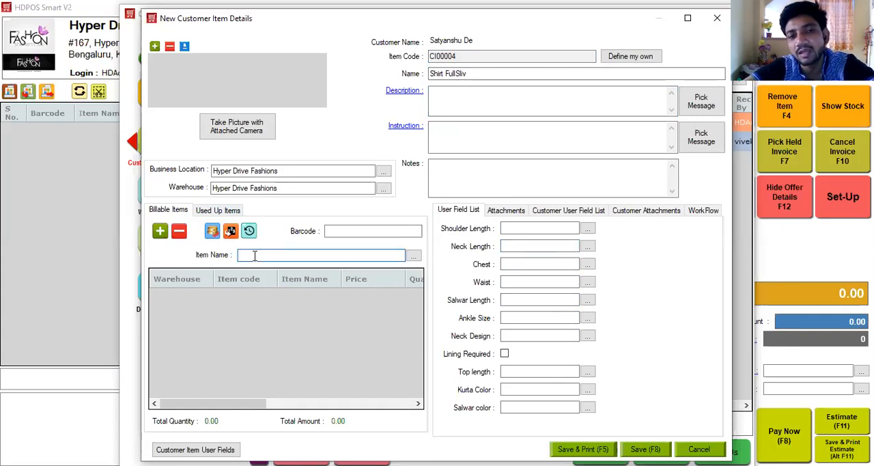
pyautogui.write('a')
pyautogui.press('Return')
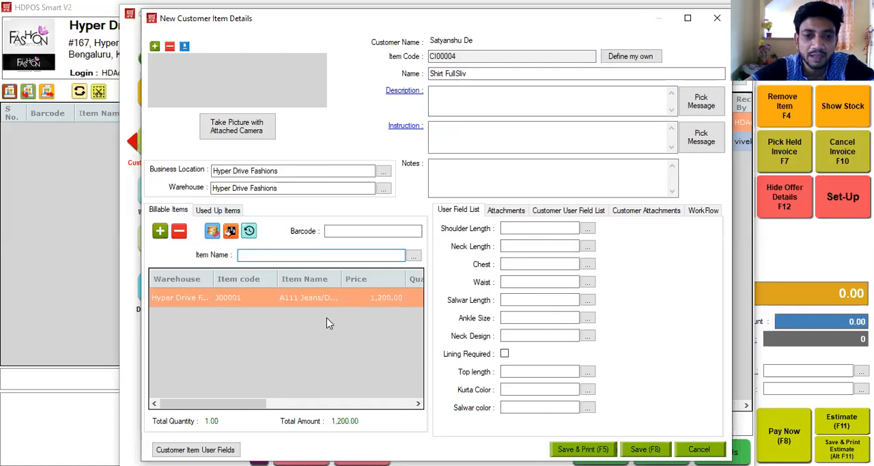
# Step: Check the used up items list without adding an entry and save the new customer item
pyautogui.click(222, 212)
pyautogui.click(228, 253)
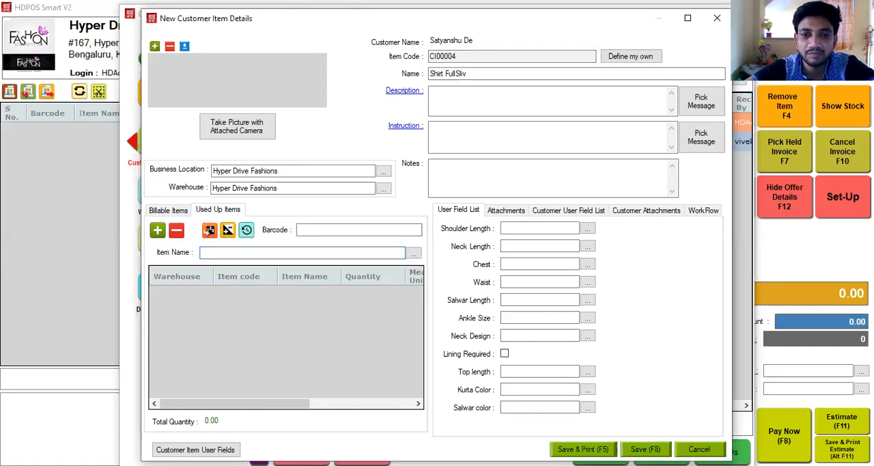
pyautogui.click(645, 449)
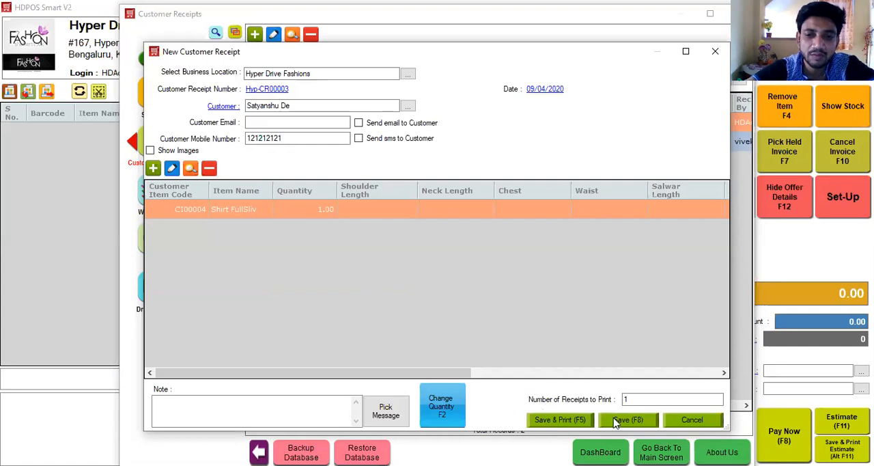
# Step: Reopen the Shirt FullSliv item, review its workflow and the customer status SMS form, and update it without changes
pyautogui.click(172, 170)
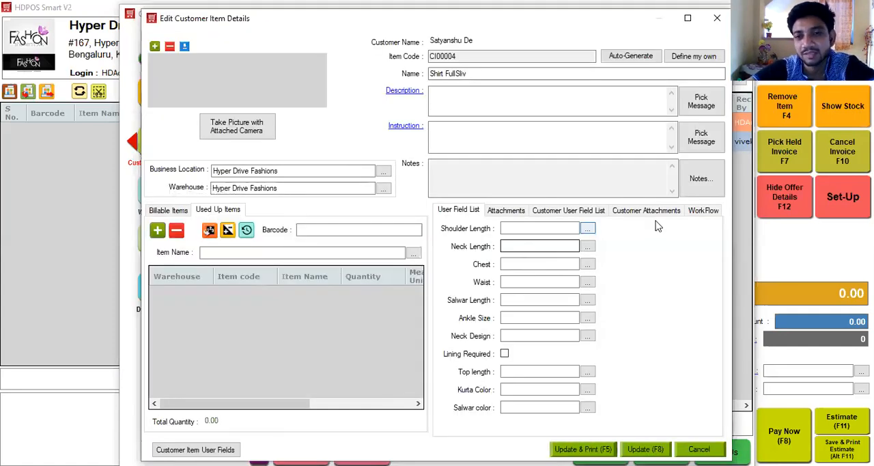
pyautogui.click(703, 213)
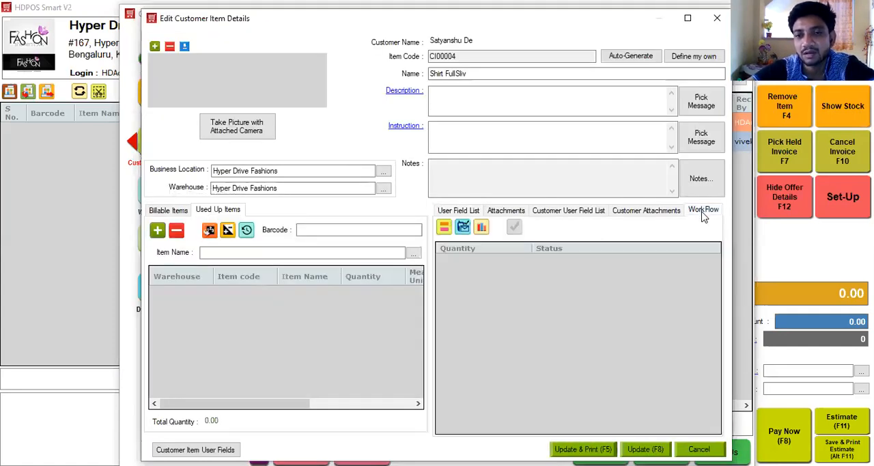
pyautogui.click(463, 226)
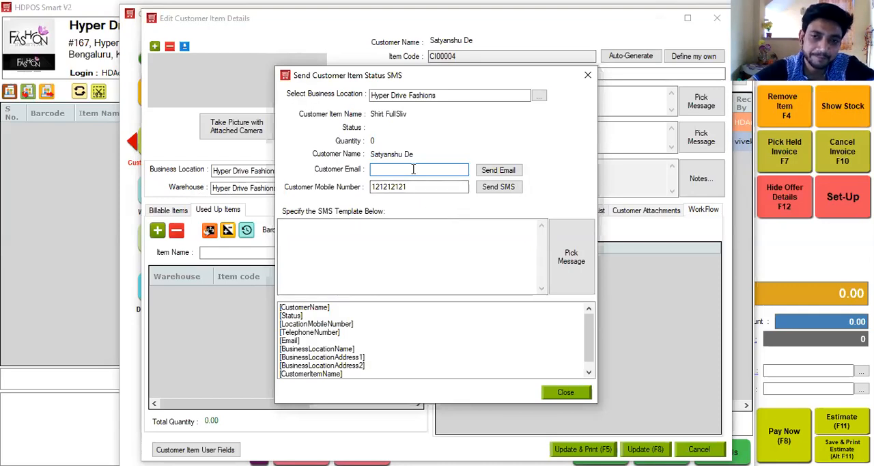
pyautogui.click(587, 76)
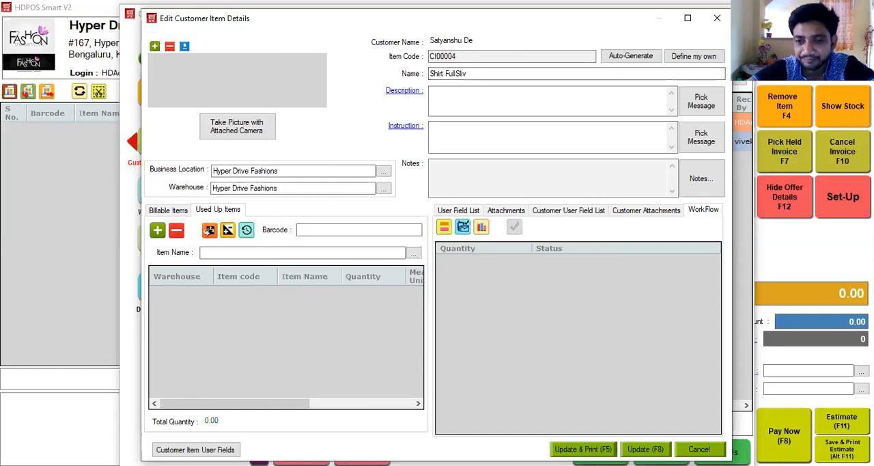
pyautogui.click(645, 450)
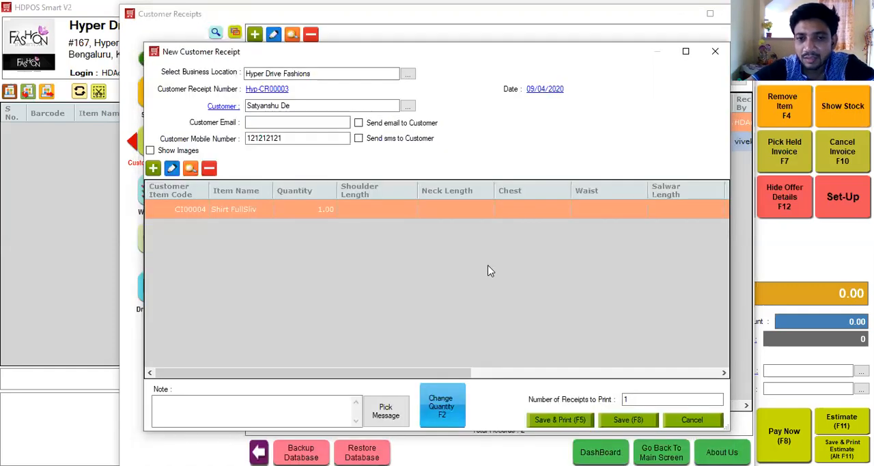
# Step: Save the customer receipt and create a sales invoice from the Shirt FullSliv customer item
pyautogui.click(628, 420)
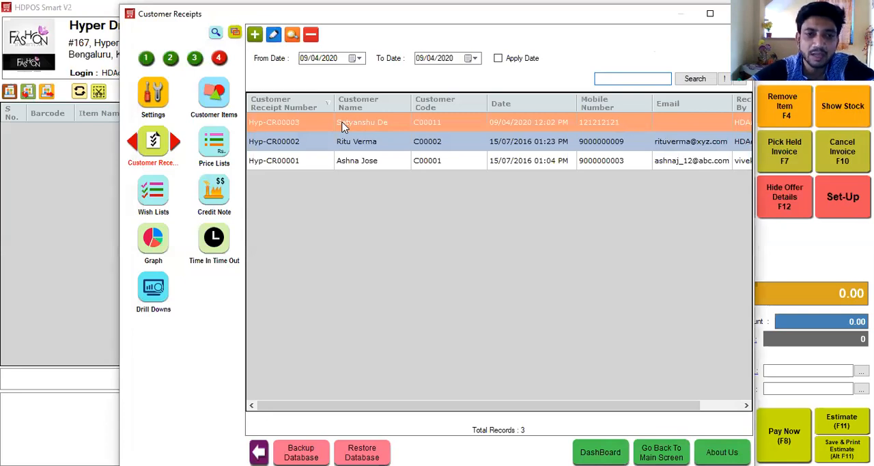
pyautogui.click(219, 96)
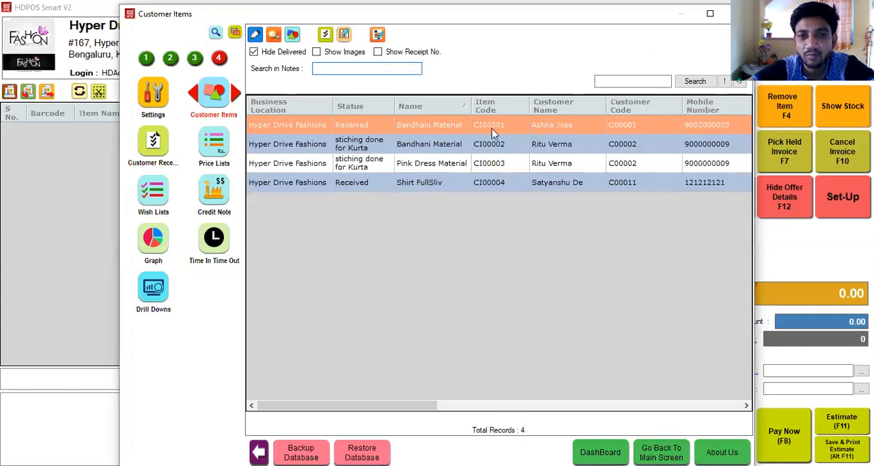
pyautogui.click(450, 181)
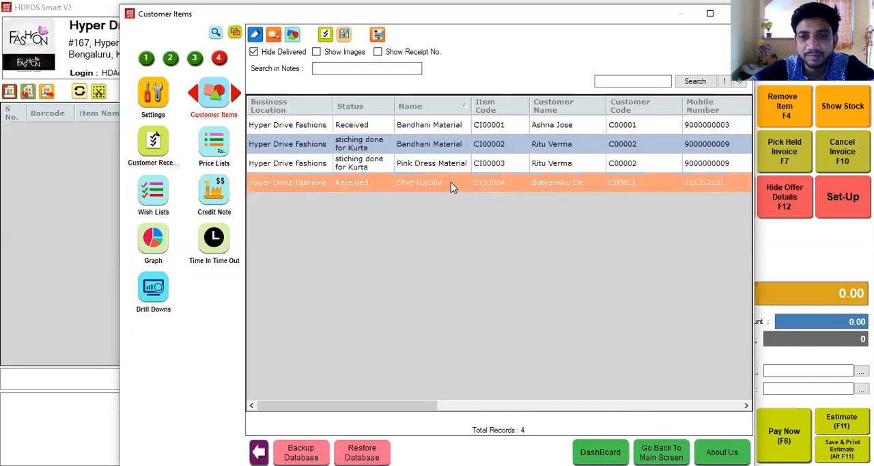
pyautogui.click(343, 36)
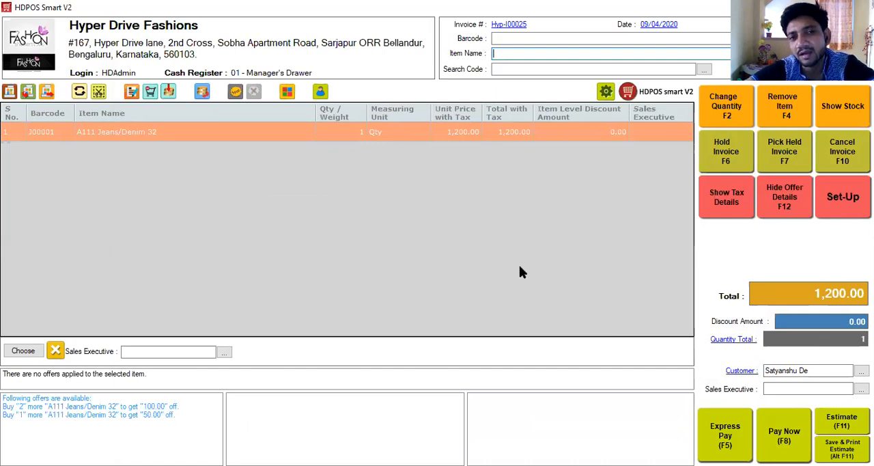
# Step: Assign a sales executive to the A111 Jeans/Denim 32 line of the invoice
pyautogui.click(181, 352)
pyautogui.press('Down')
pyautogui.press('Return')
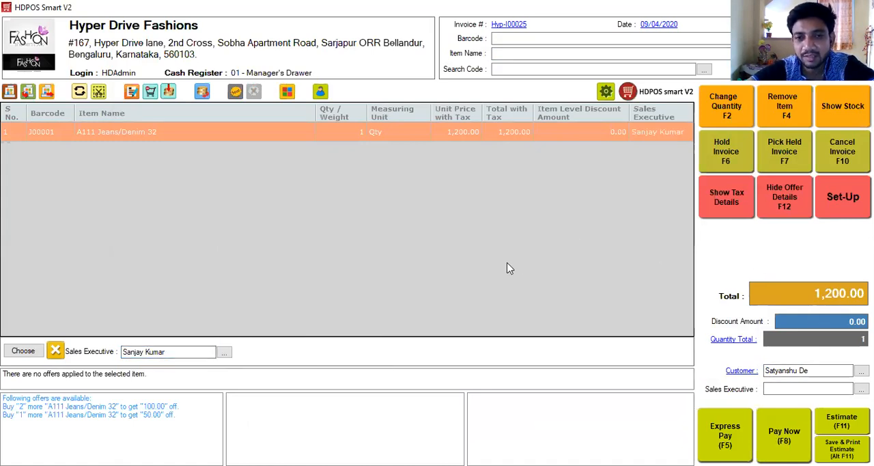
# Step: Settle the invoice with a cash payment of 1,200.00 and save it without printing
pyautogui.press('F8')
pyautogui.click(420, 294)
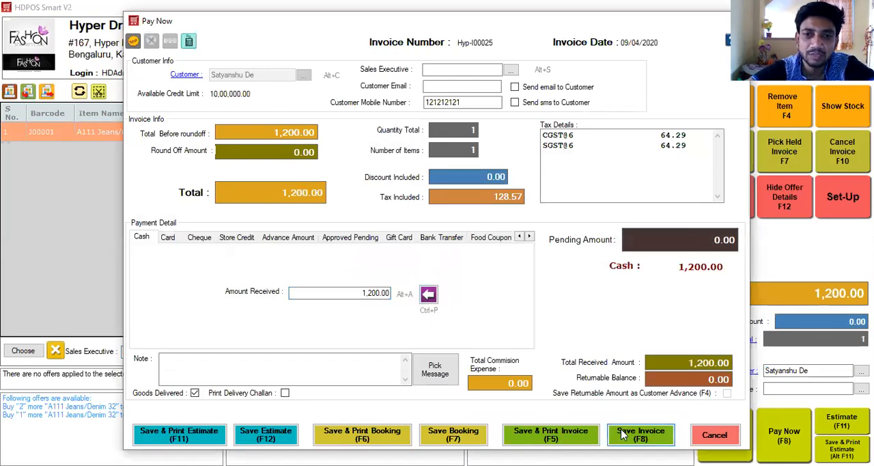
pyautogui.click(624, 435)
# Step: Open the Reports module in Set-Up and search all reports for "commi"
pyautogui.click(842, 197)
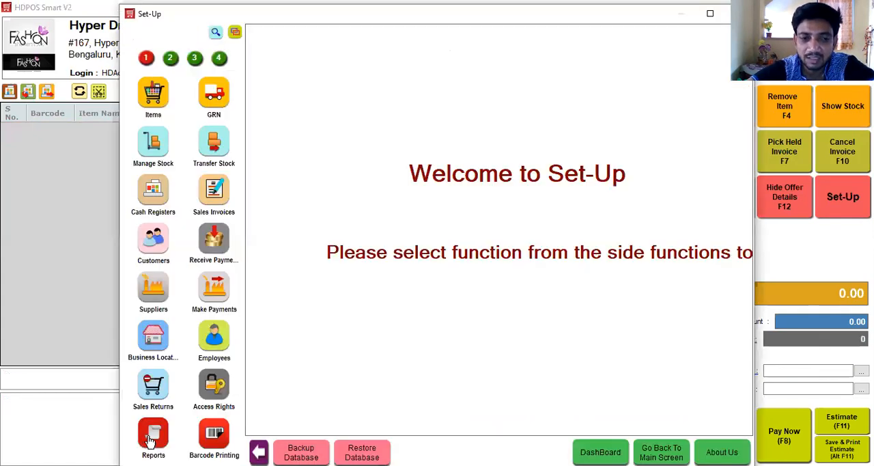
pyautogui.click(152, 442)
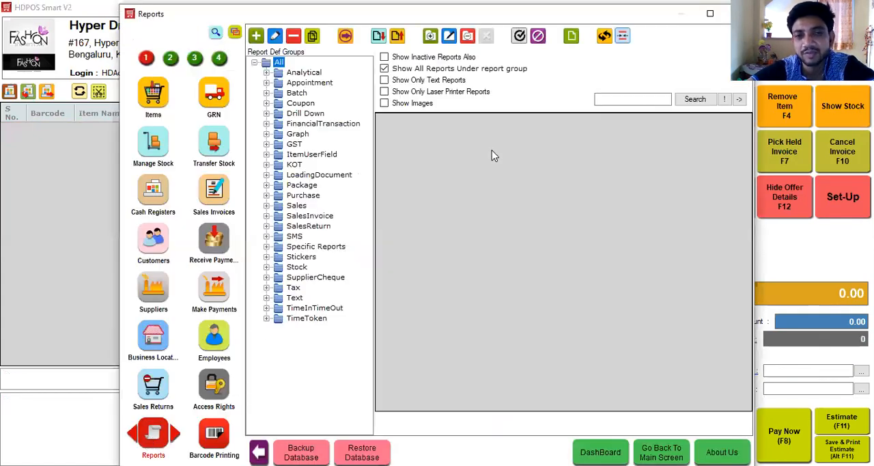
pyautogui.click(641, 99)
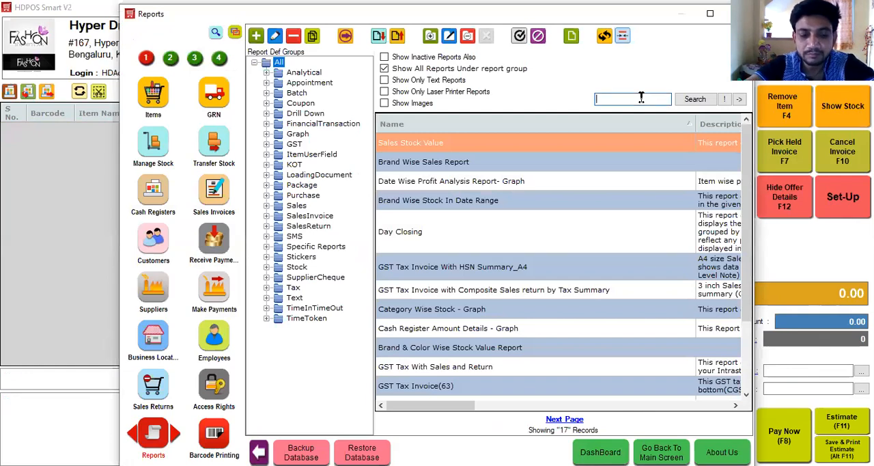
pyautogui.write('commi')
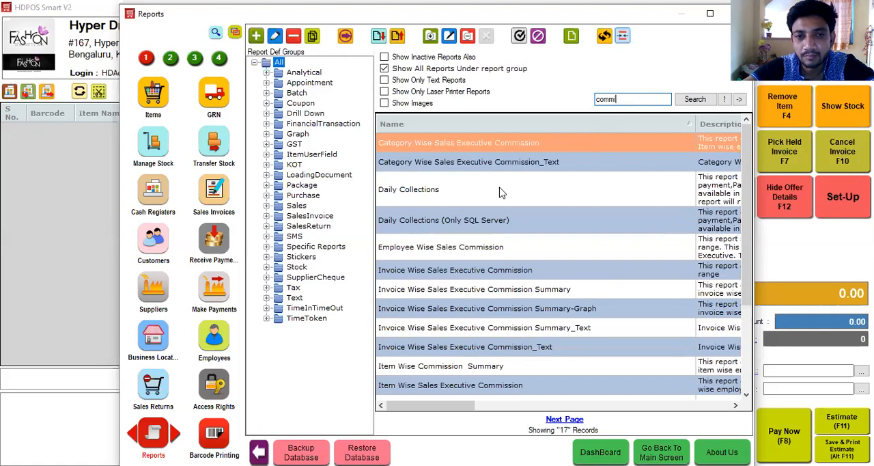
# Step: Preview the Employee Wise Sales Commission report from 09/04/2020 to 09/04/2020 and close the preview
pyautogui.click(441, 251)
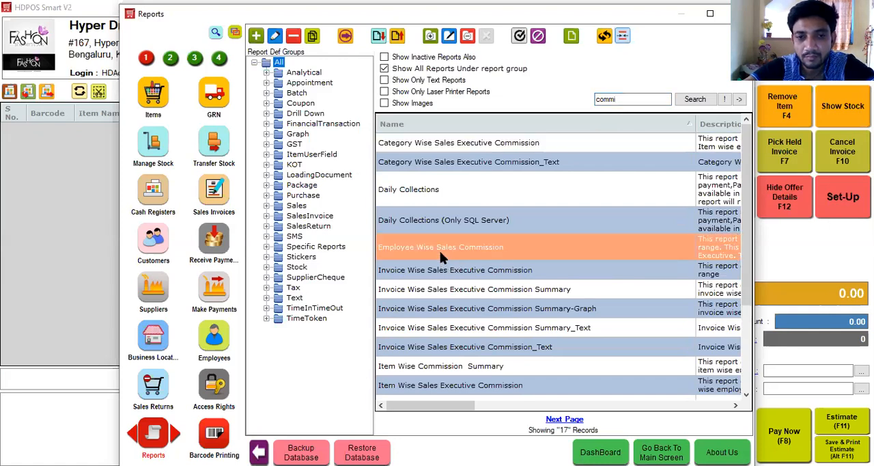
pyautogui.doubleClick(440, 251)
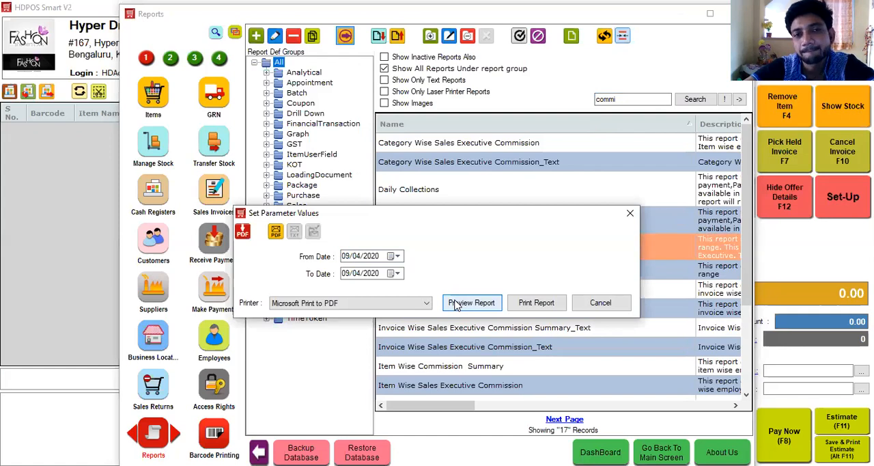
pyautogui.click(456, 304)
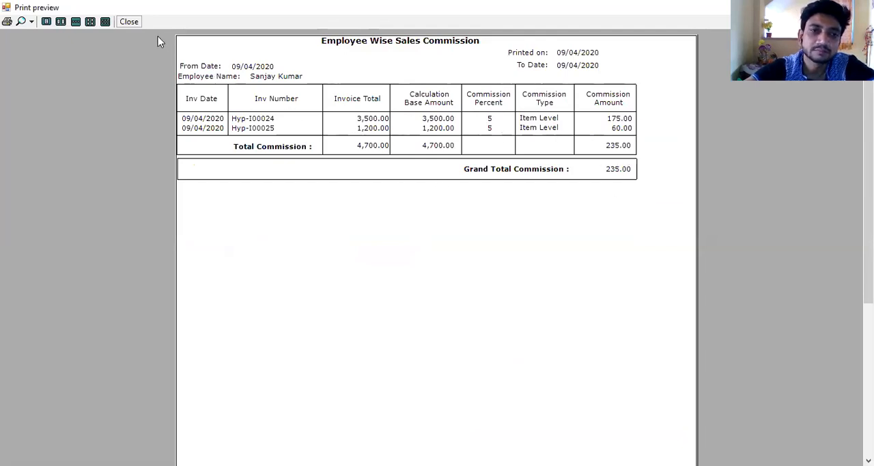
pyautogui.click(131, 22)
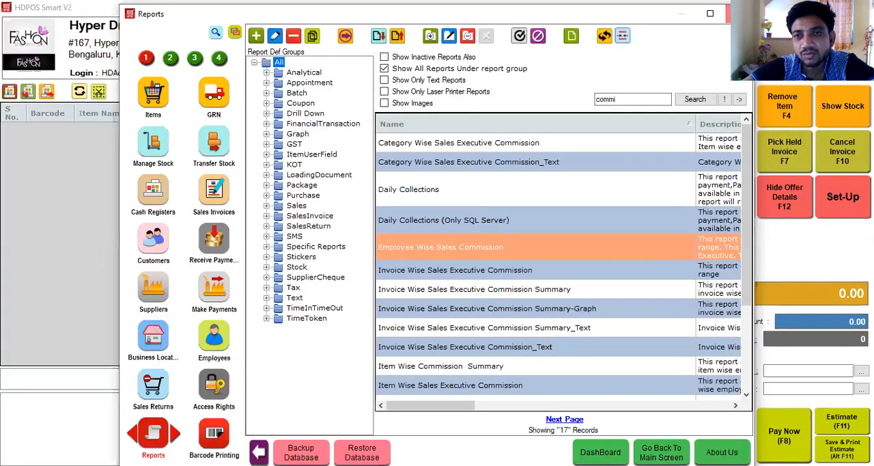
# Step: Close the Reports window and add 9rasa Black Flared Skirt M to the new invoice
pyautogui.click(729, 14)
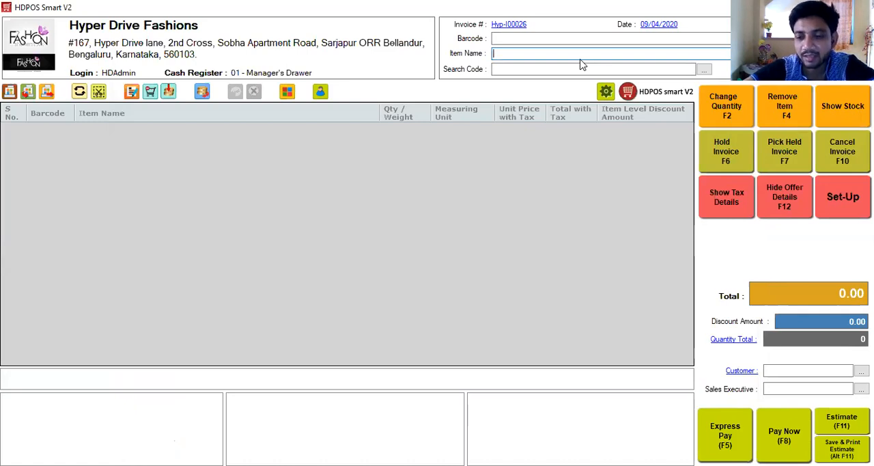
pyautogui.write('9rasa Black Flared Skirt M')
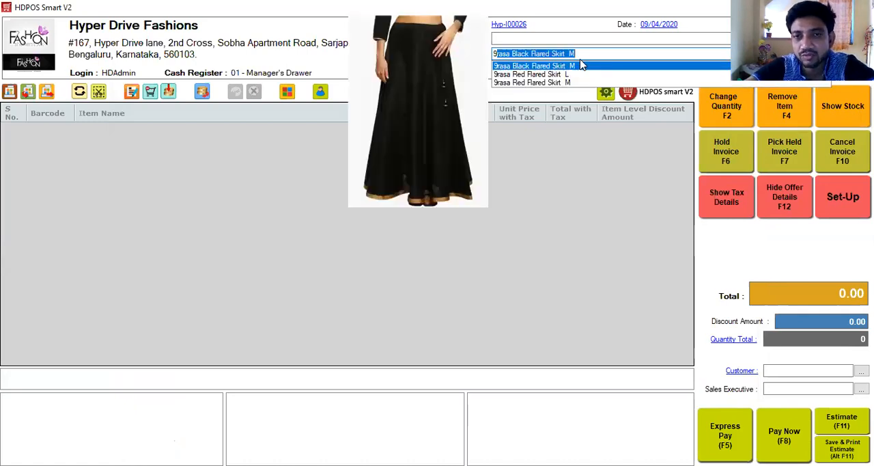
pyautogui.click(581, 65)
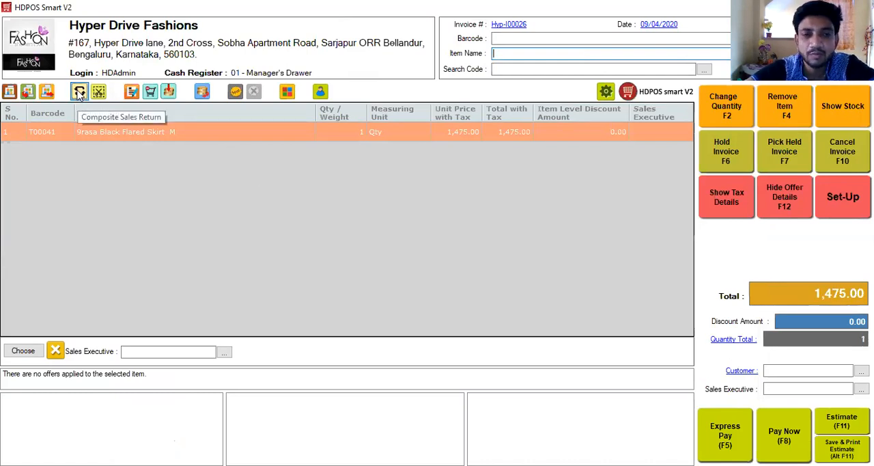
# Step: Start a composite sales return from the billing screen and select invoice Hyp-I00025 as its source invoice
pyautogui.click(79, 94)
pyautogui.click(625, 97)
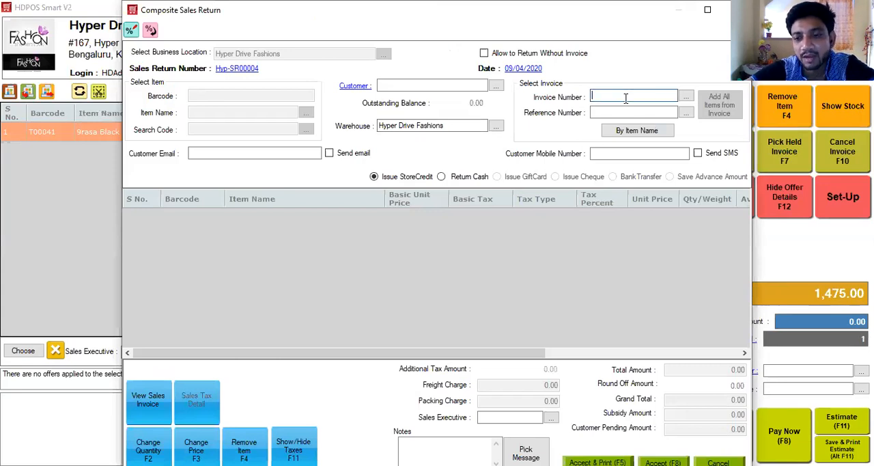
pyautogui.press('Down')
pyautogui.press('Down')
pyautogui.press('Down')
pyautogui.press('Down')
pyautogui.press('Down')
pyautogui.press('Down')
pyautogui.press('Down')
pyautogui.press('Down')
pyautogui.press('Down')
pyautogui.press('Down')
pyautogui.press('Down')
pyautogui.press('Down')
pyautogui.press('Down')
pyautogui.press('Down')
pyautogui.press('Down')
pyautogui.press('Down')
pyautogui.press('Down')
pyautogui.press('Down')
pyautogui.press('Down')
pyautogui.press('Down')
pyautogui.press('Down')
pyautogui.press('Down')
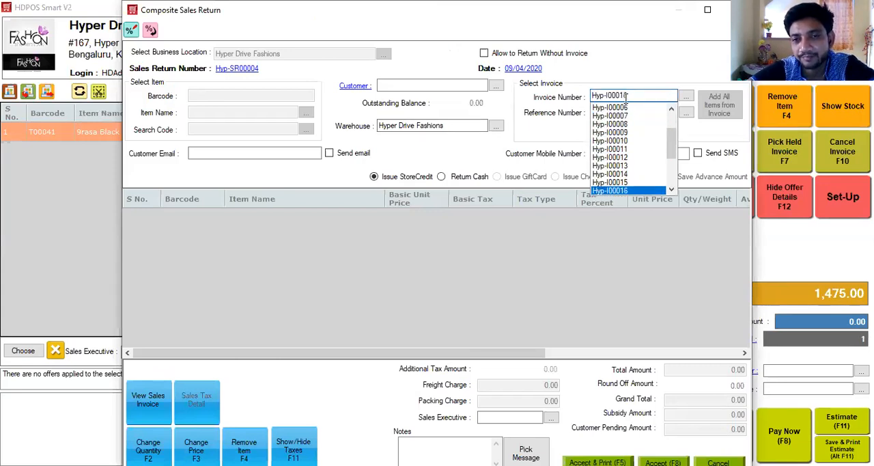
pyautogui.press('Return')
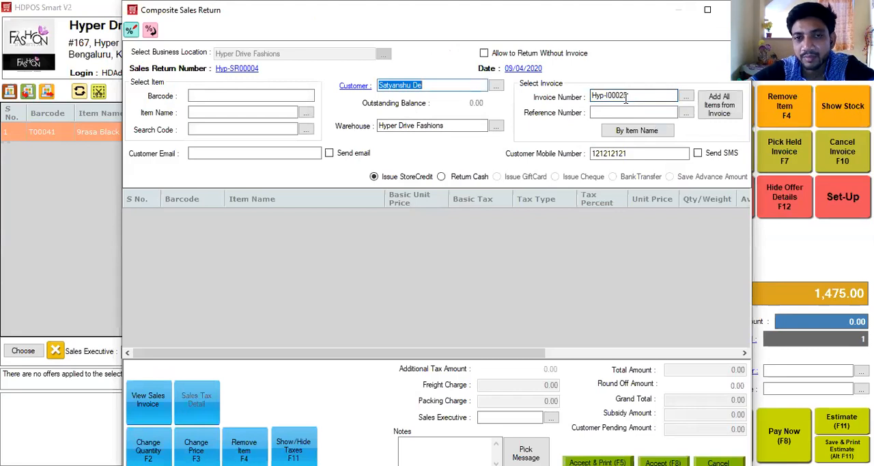
# Step: Add the A111 Jeans/Denim 32 item to the sales return and accept it as store credit without printing
pyautogui.click(307, 111)
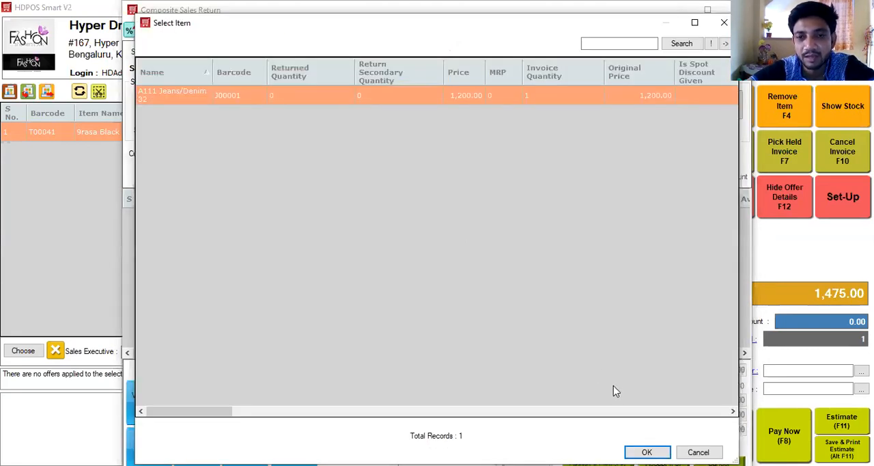
pyautogui.click(647, 452)
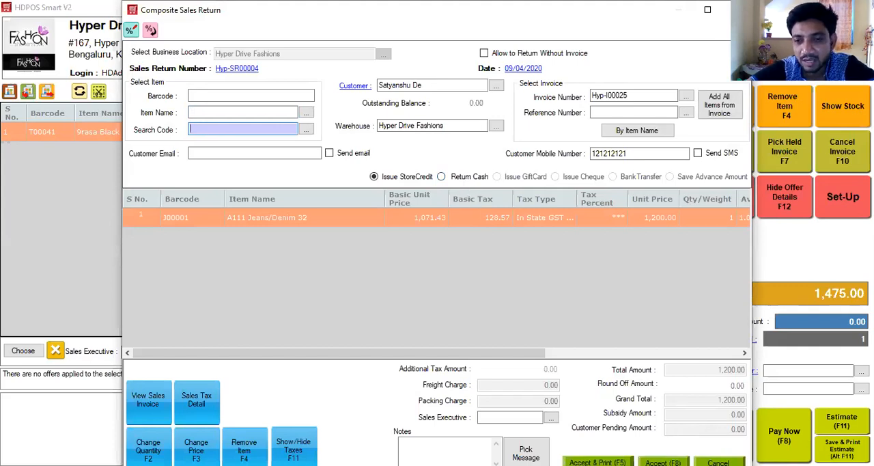
pyautogui.click(663, 463)
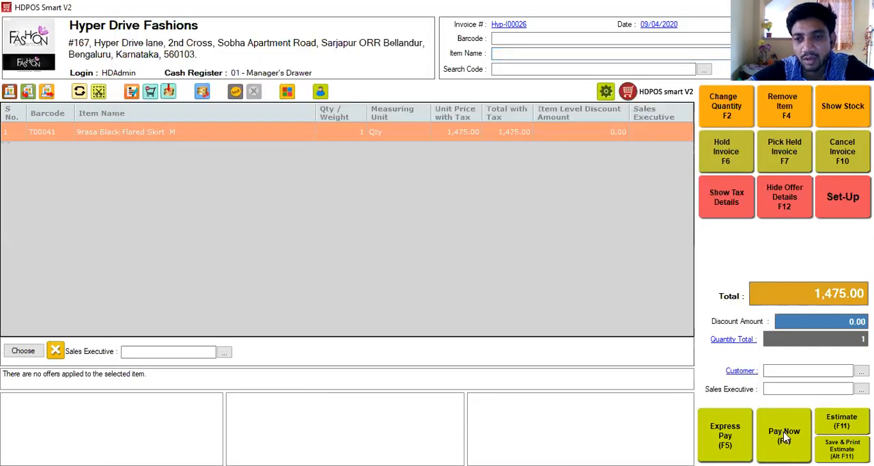
# Step: Settle the remaining 275.00 of the skirt invoice in cash and save the invoice without printing
pyautogui.click(785, 435)
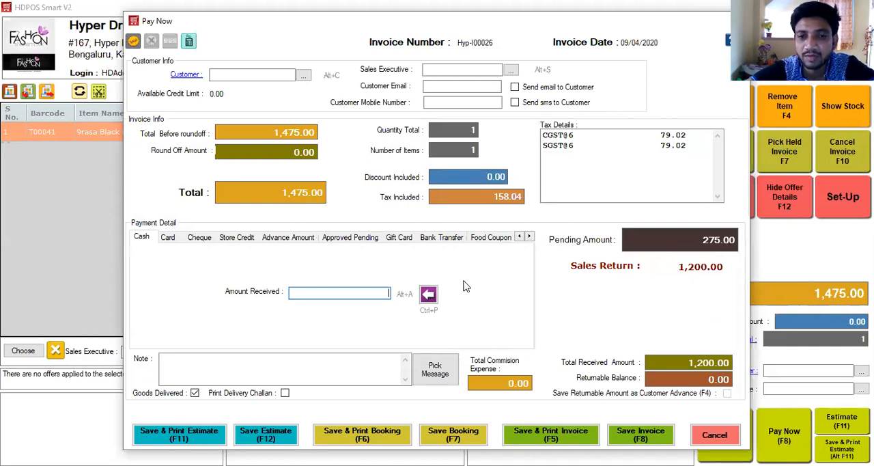
pyautogui.click(430, 294)
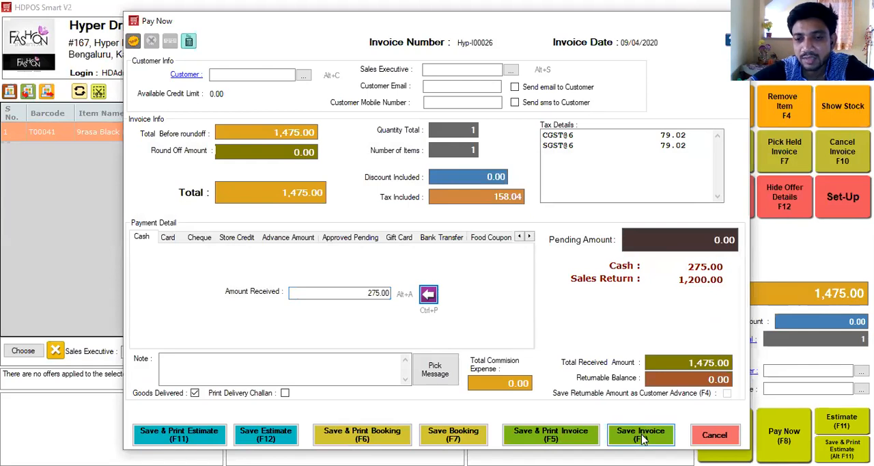
pyautogui.click(641, 438)
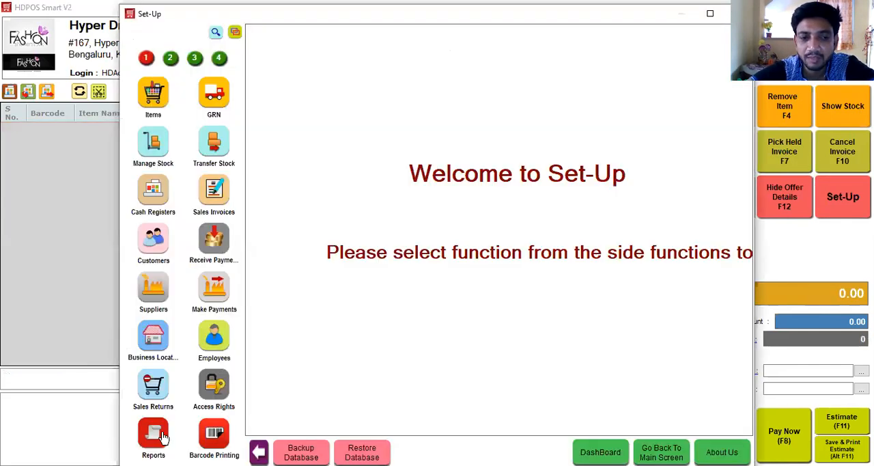
# Step: Preview the GST Tax Invoice with Composite Sales return by Tax Summary report for invoice Hyp-I00026 and close the preview
pyautogui.click(159, 433)
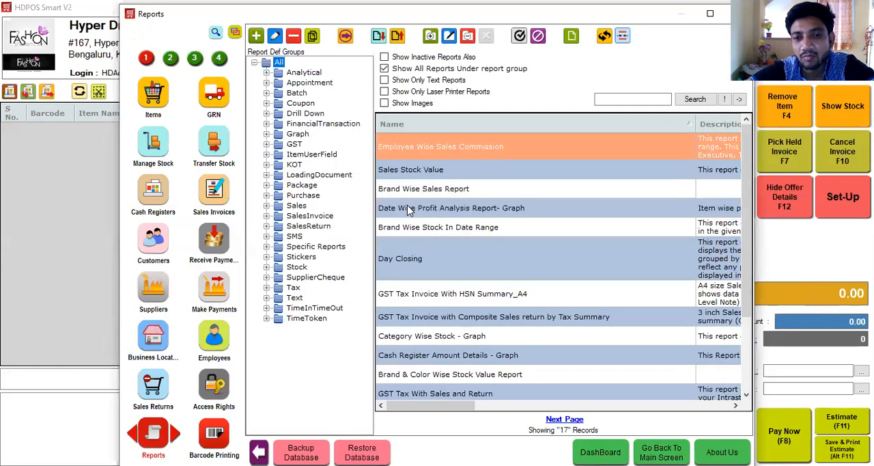
pyautogui.click(459, 317)
pyautogui.click(345, 35)
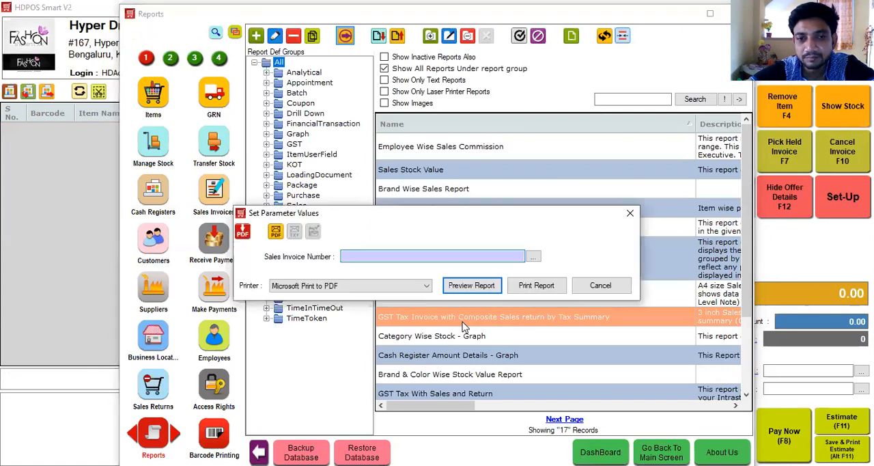
pyautogui.press('Down')
pyautogui.press('Down')
pyautogui.press('Down')
pyautogui.press('Down')
pyautogui.press('Down')
pyautogui.press('Down')
pyautogui.press('Down')
pyautogui.press('Down')
pyautogui.press('Down')
pyautogui.press('Down')
pyautogui.press('Down')
pyautogui.press('Down')
pyautogui.press('Down')
pyautogui.press('Down')
pyautogui.press('Down')
pyautogui.press('Down')
pyautogui.press('Down')
pyautogui.press('Down')
pyautogui.press('Down')
pyautogui.press('Down')
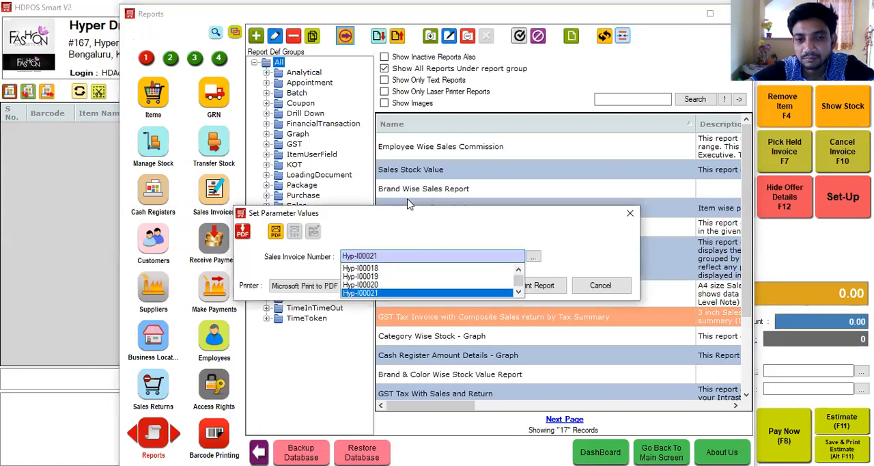
pyautogui.press('Return')
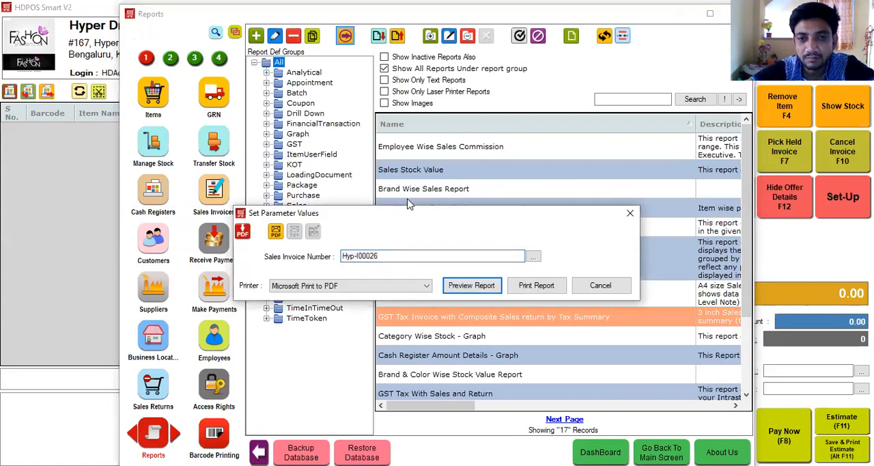
pyautogui.press('Return')
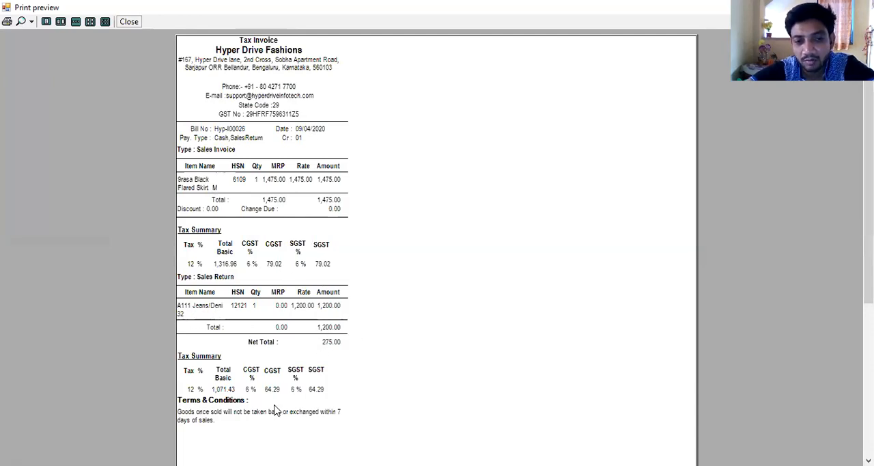
pyautogui.click(129, 21)
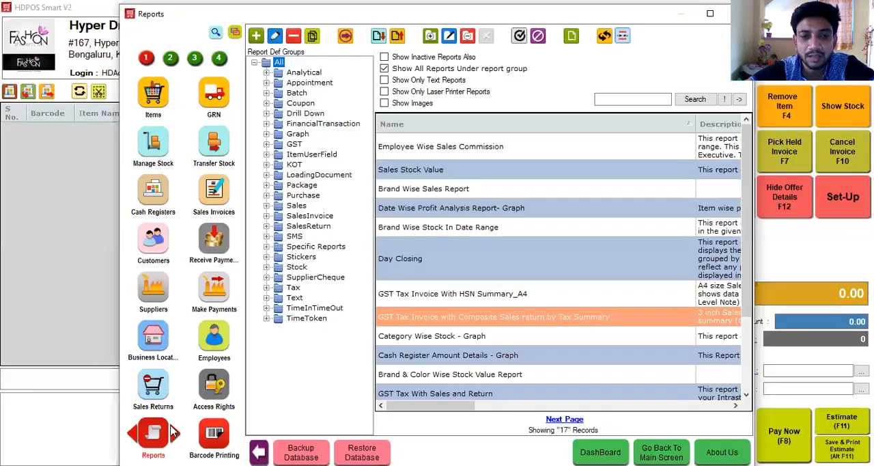
# Step: Preview the Day Closing report for Hyper Drive Fashions from 09/04/2020 to 09/04/2020 and close the preview
pyautogui.click(467, 258)
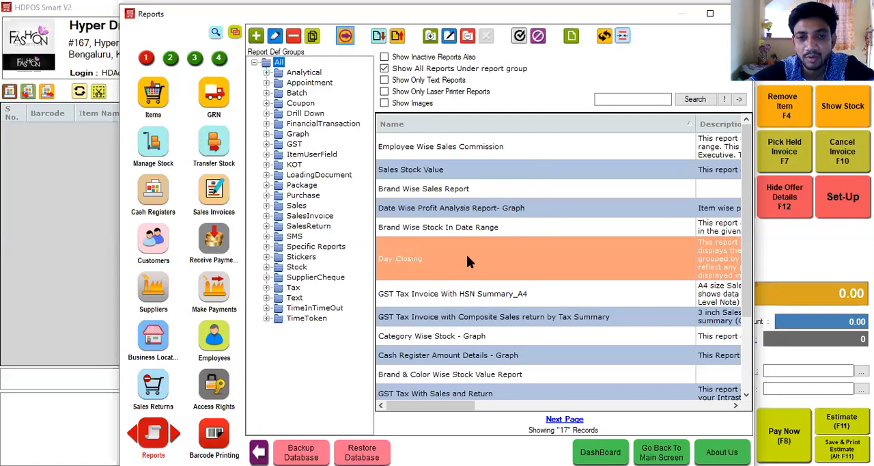
pyautogui.doubleClick(467, 259)
pyautogui.press('Down')
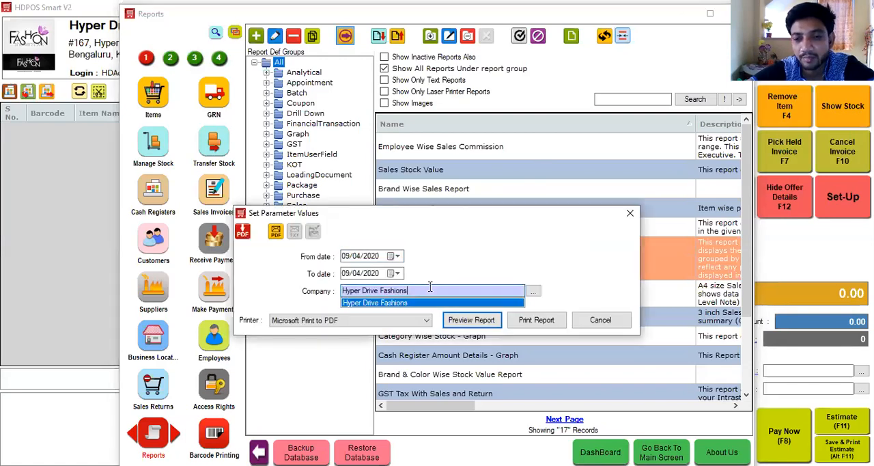
pyautogui.press('Return')
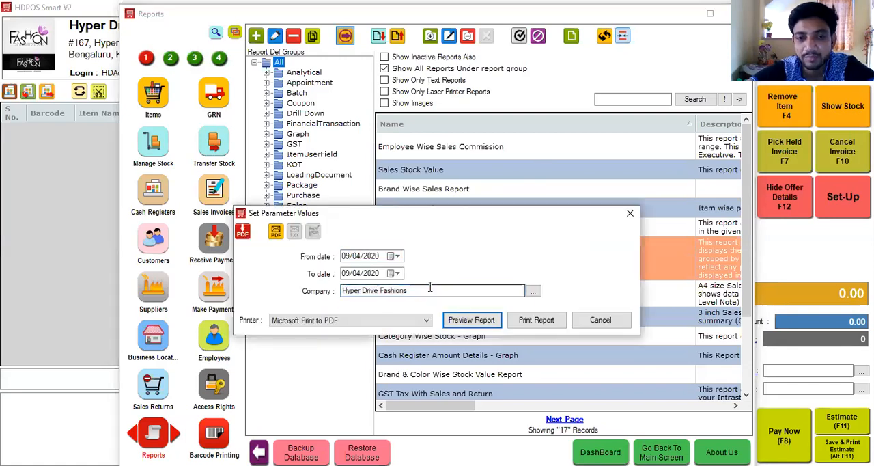
pyautogui.click(480, 320)
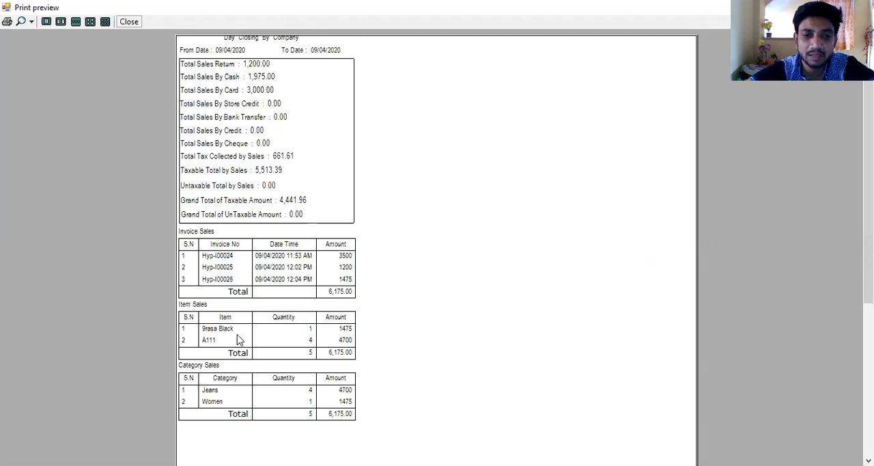
pyautogui.click(129, 22)
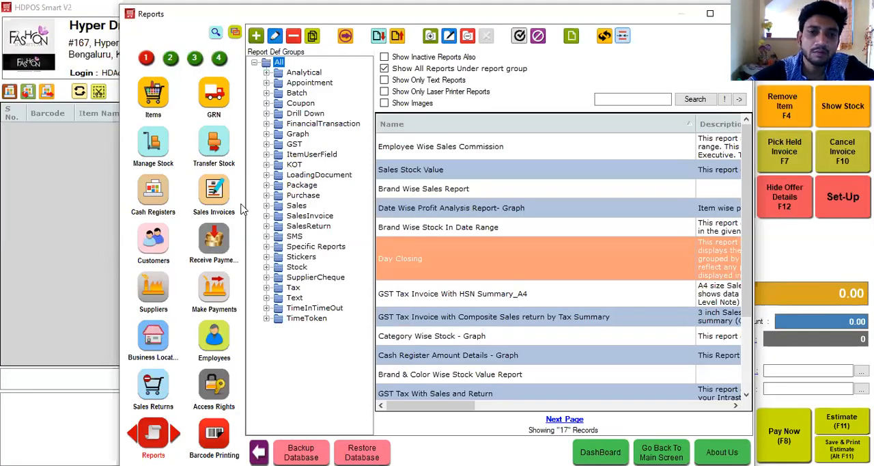
# Step: Search the Set-Up modules for "fin" and open Financial Accounts
pyautogui.click(215, 34)
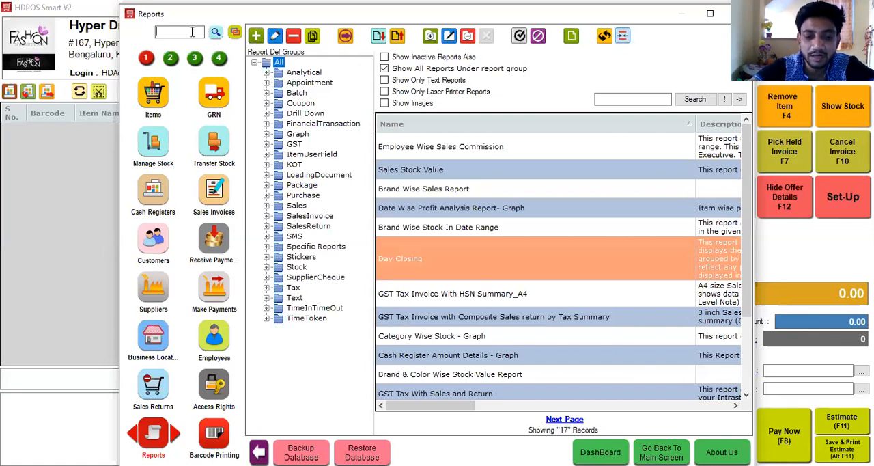
pyautogui.write('da')
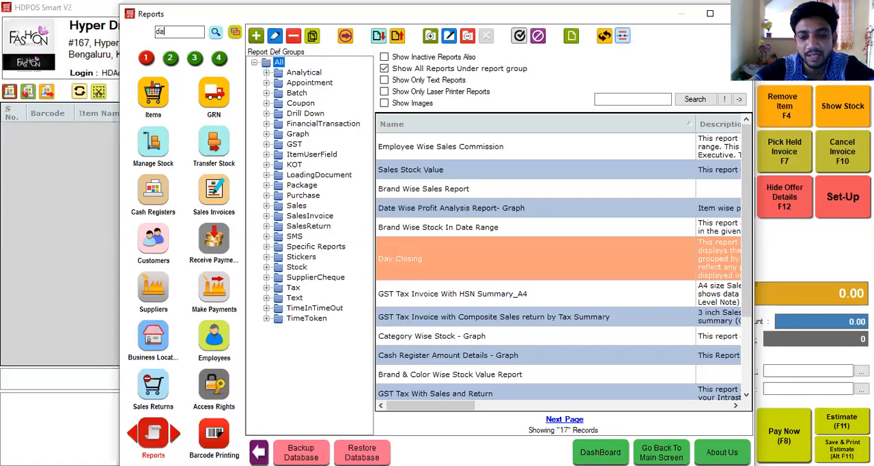
pyautogui.press('BackSpace')
pyautogui.press('BackSpace')
pyautogui.press('BackSpace')
pyautogui.write('fin')
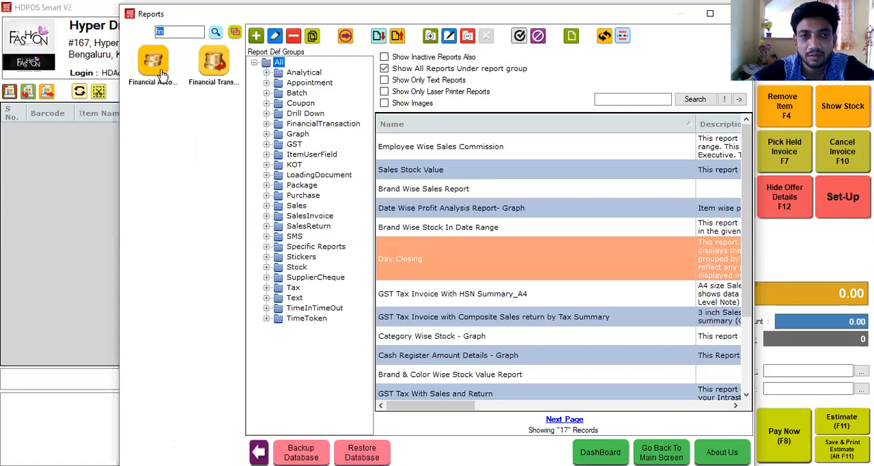
pyautogui.click(162, 74)
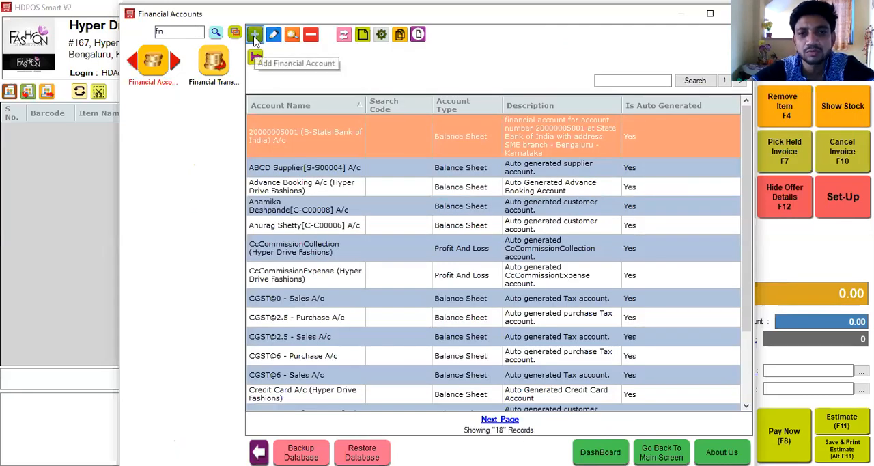
# Step: Add a financial account named Daily Expenses with account type Profit and Loss and group Indirect Expenses, and save it
pyautogui.click(254, 36)
pyautogui.write('Da')
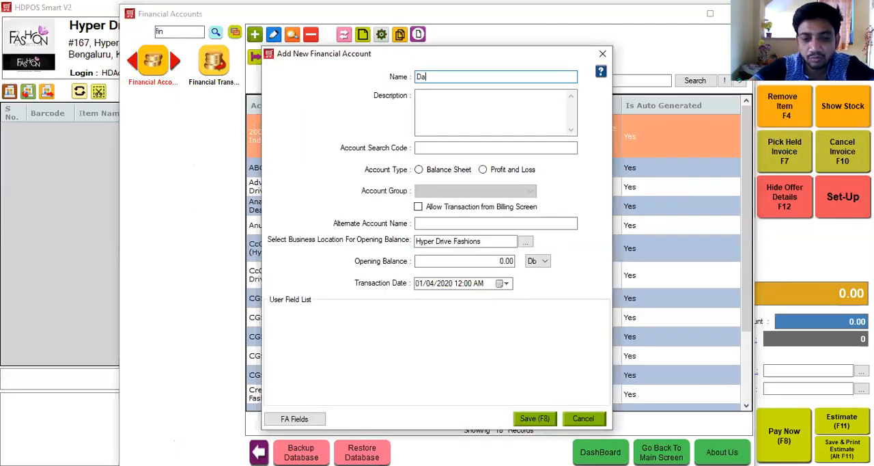
pyautogui.write('ily Expenses')
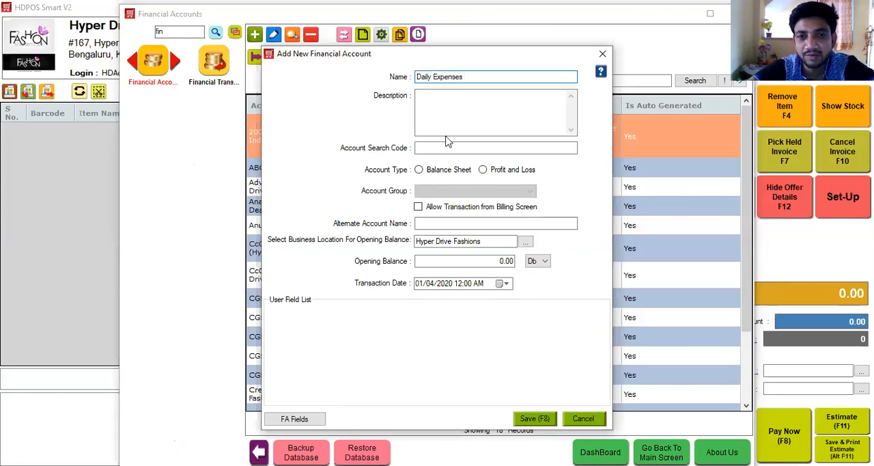
pyautogui.click(508, 172)
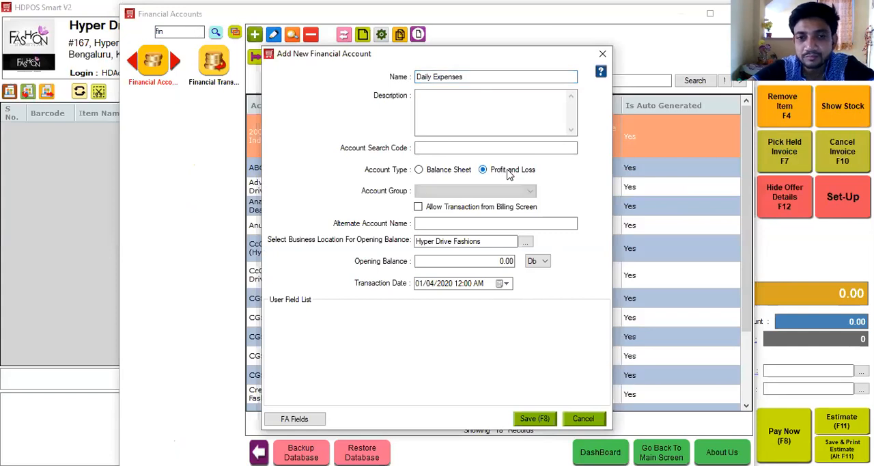
pyautogui.click(502, 192)
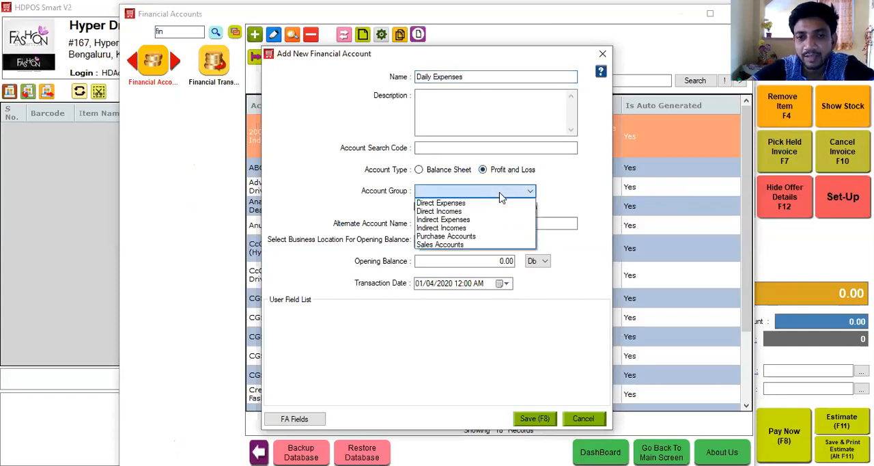
pyautogui.click(471, 221)
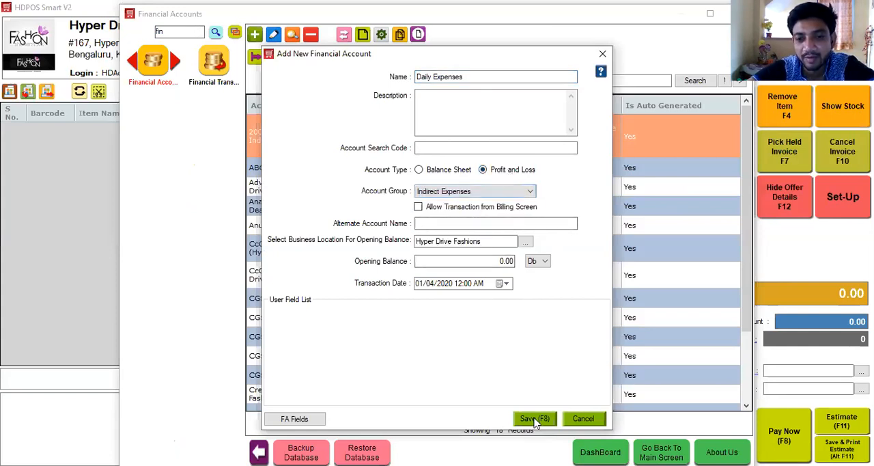
pyautogui.click(534, 418)
# Step: Start a new financial account transaction of 100, crediting Petty Cash A/c (Hyper Drive Fashions) from cash register 01 - Manager's Drawer
pyautogui.click(213, 63)
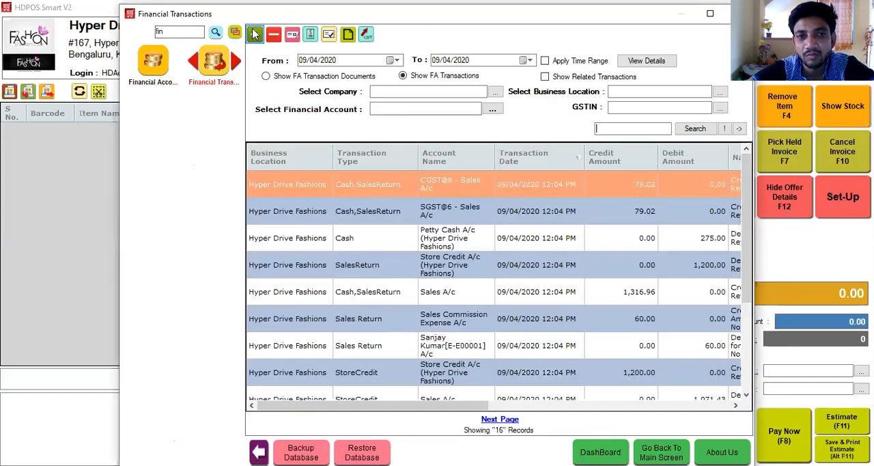
pyautogui.click(435, 156)
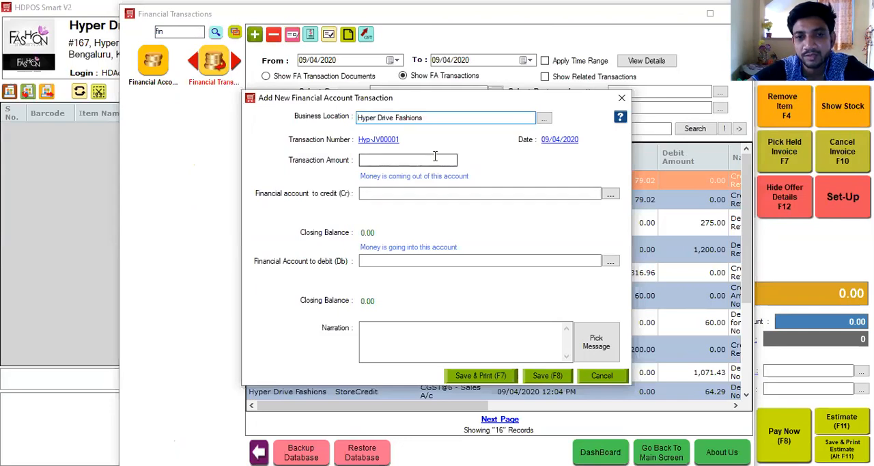
pyautogui.write('100')
pyautogui.click(421, 196)
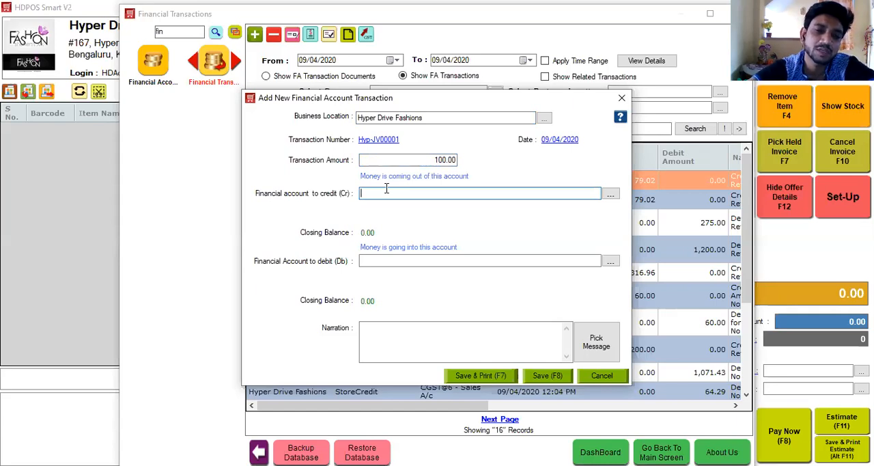
pyautogui.write('Pet')
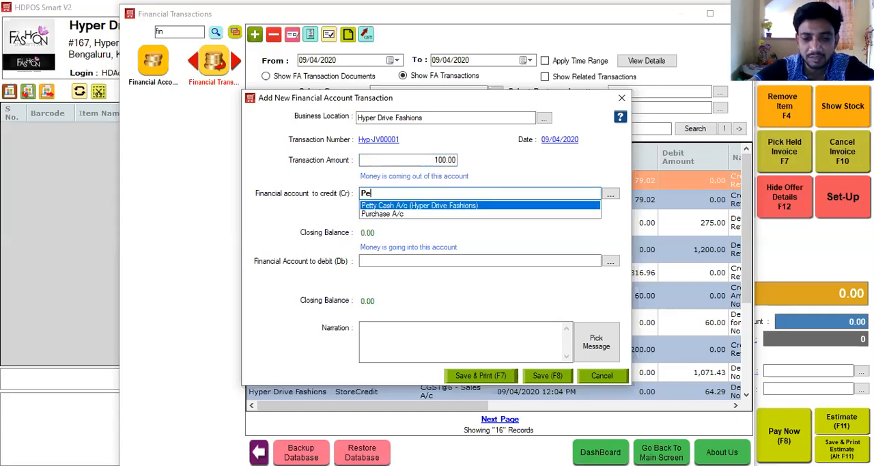
pyautogui.press('Return')
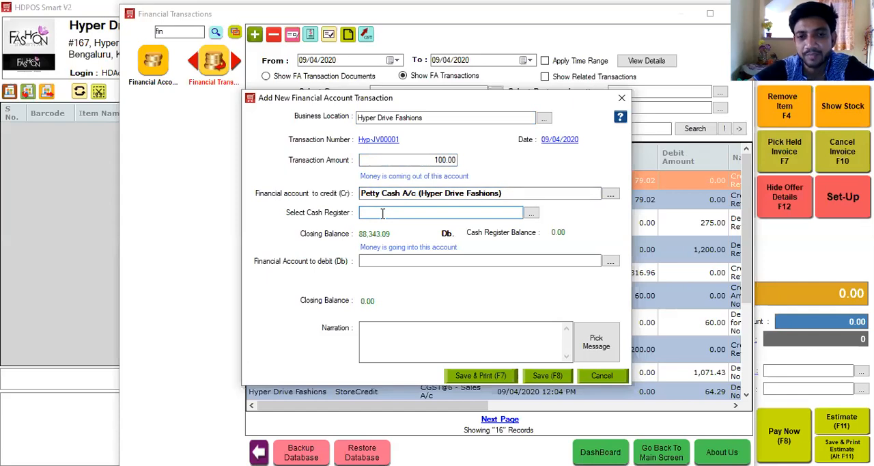
pyautogui.press('Down')
pyautogui.press('Return')
# Step: Debit the transaction to Daily Expenses with the narration "Paid for Tiffin" and save it
pyautogui.click(382, 262)
pyautogui.write('Daily Expenses')
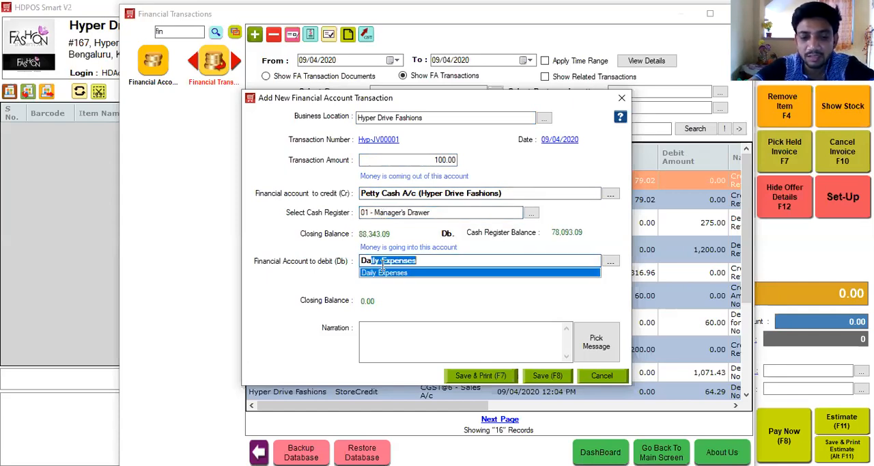
pyautogui.press('Return')
pyautogui.click(381, 328)
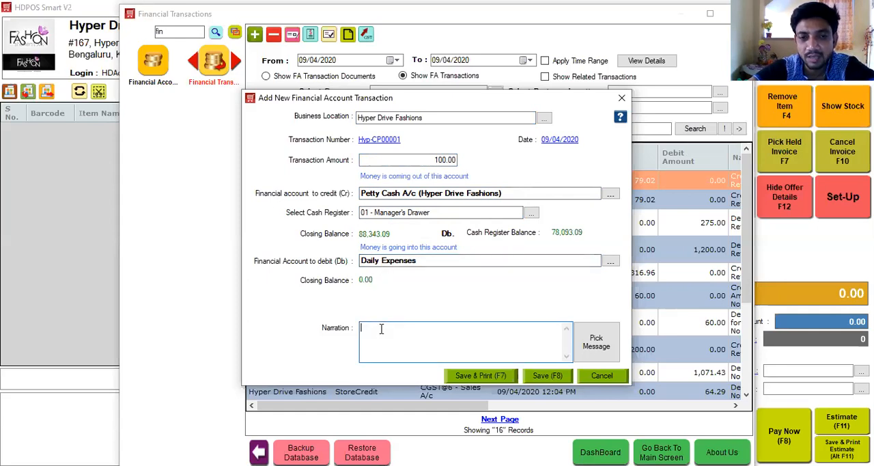
pyautogui.write('Paid for Tiffin')
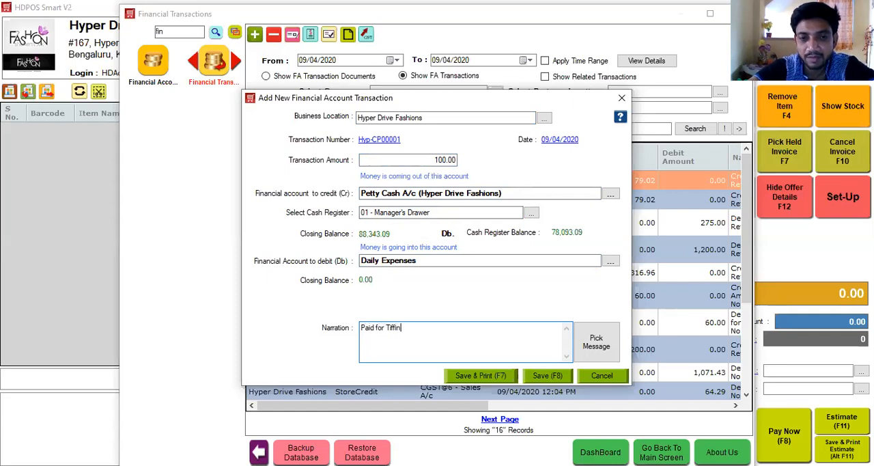
pyautogui.click(546, 376)
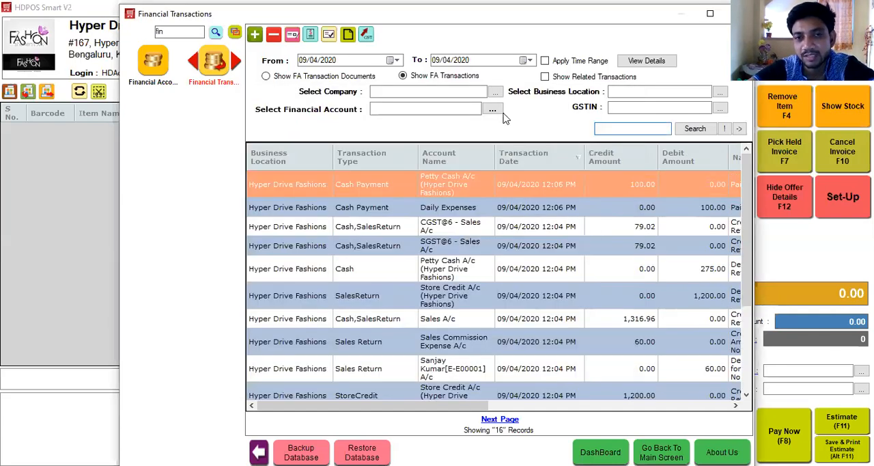
# Step: Filter the financial transactions by the Daily Expenses account, view its ledger and close it
pyautogui.click(462, 112)
pyautogui.write('Daily Expenses')
pyautogui.press('Return')
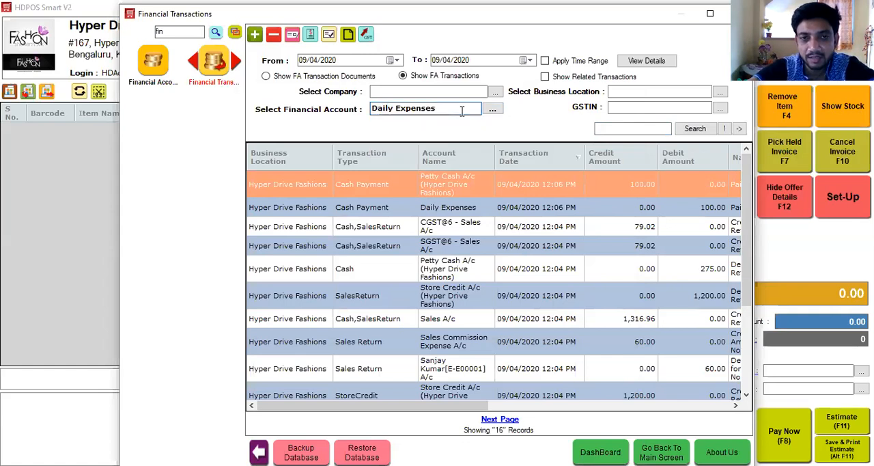
pyautogui.click(695, 128)
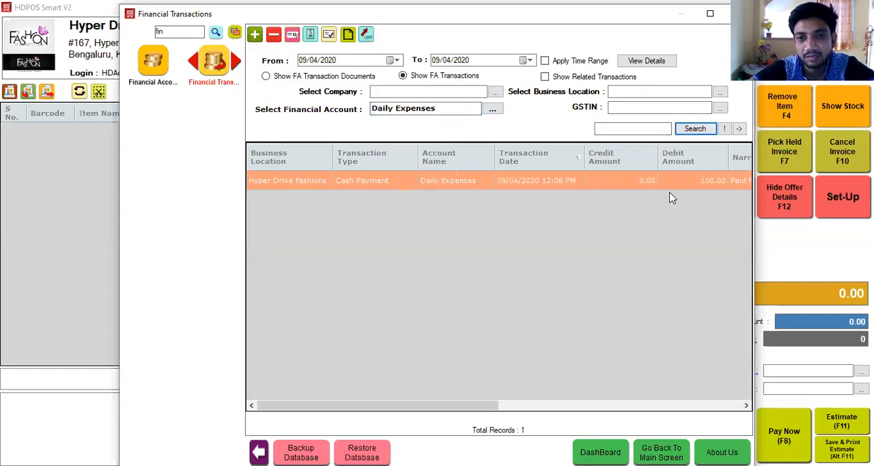
pyautogui.click(348, 35)
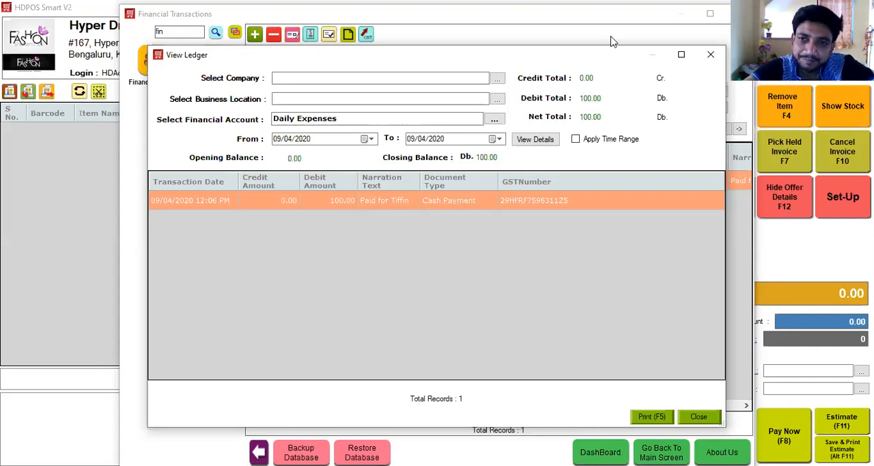
pyautogui.click(710, 56)
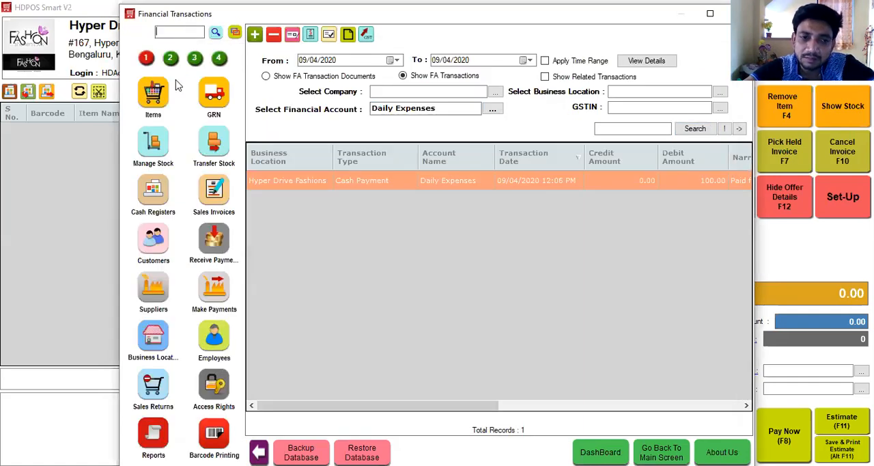
# Step: Start a new supplier payment in Make Payments and select ABCD Supplier
pyautogui.click(210, 290)
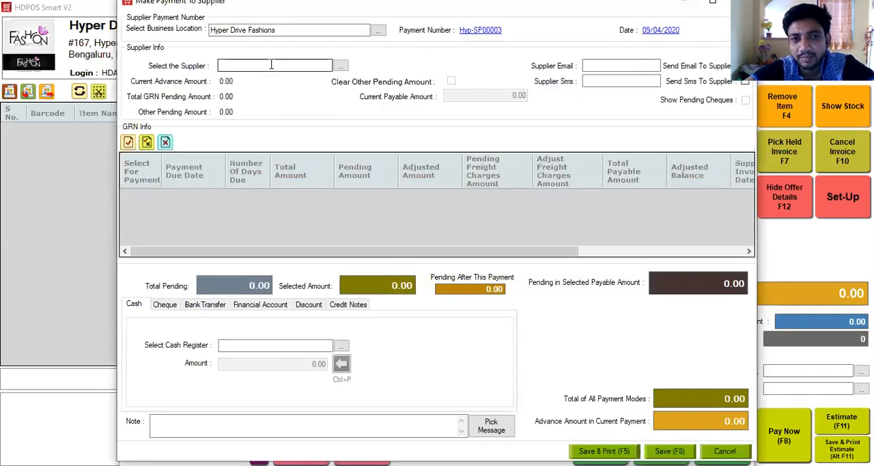
pyautogui.click(271, 65)
pyautogui.write('x')
pyautogui.press('BackSpace')
pyautogui.write('ABCD Supplier')
pyautogui.press('Return')
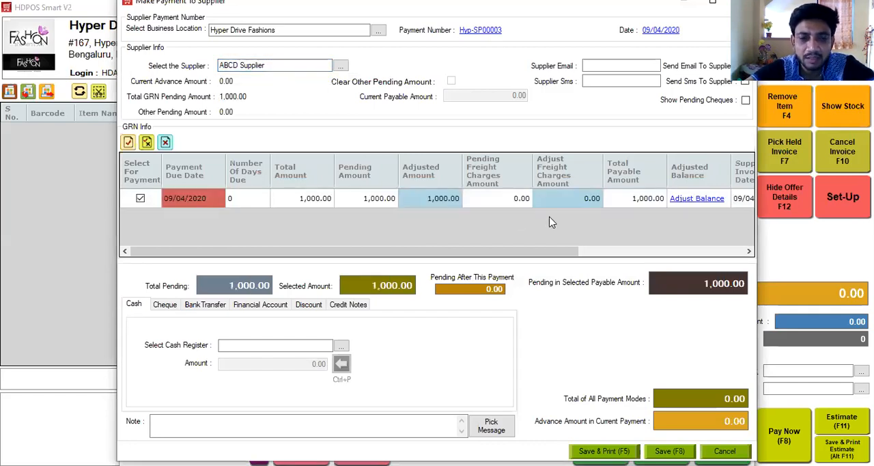
# Step: Pay 500 in cash from 01 - Manager's Drawer, adjust the GRN balance to the payment and save it
pyautogui.click(306, 347)
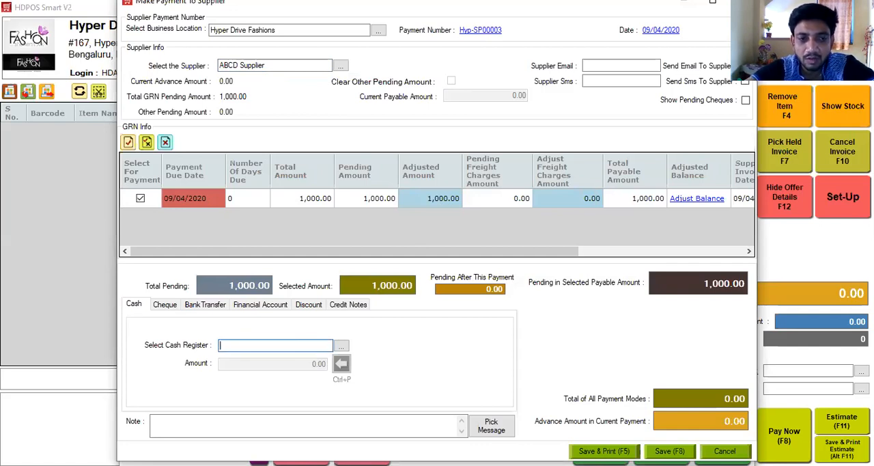
pyautogui.press('Down')
pyautogui.press('Return')
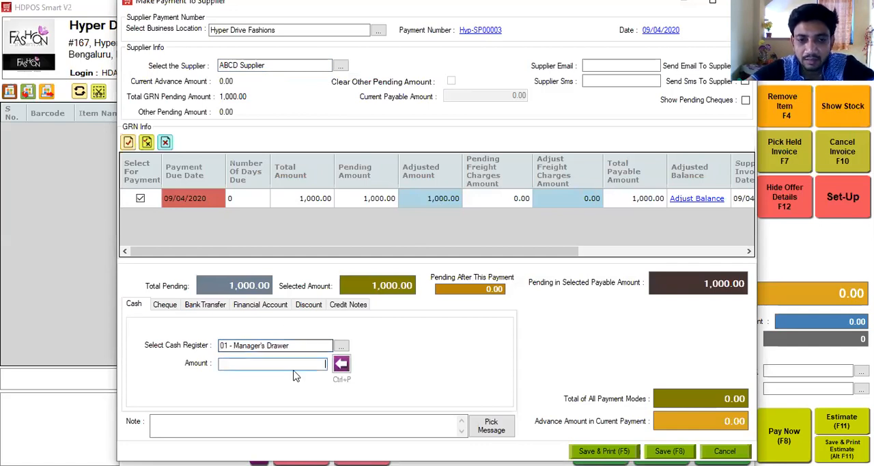
pyautogui.write('500')
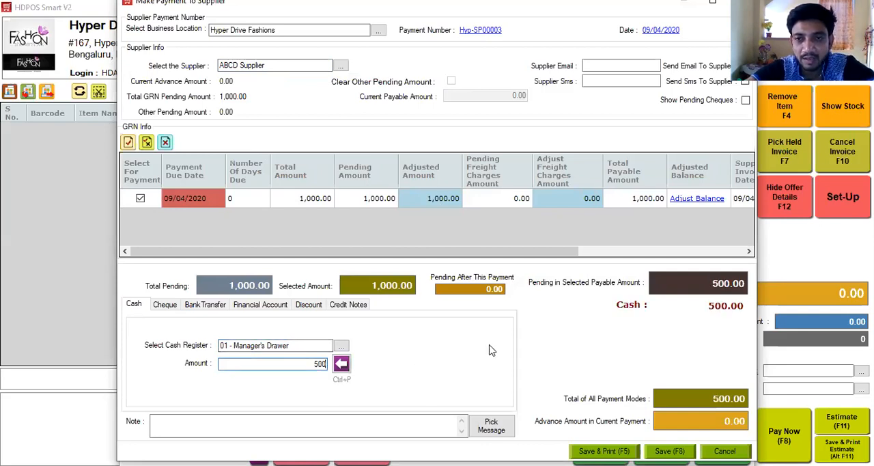
pyautogui.click(697, 200)
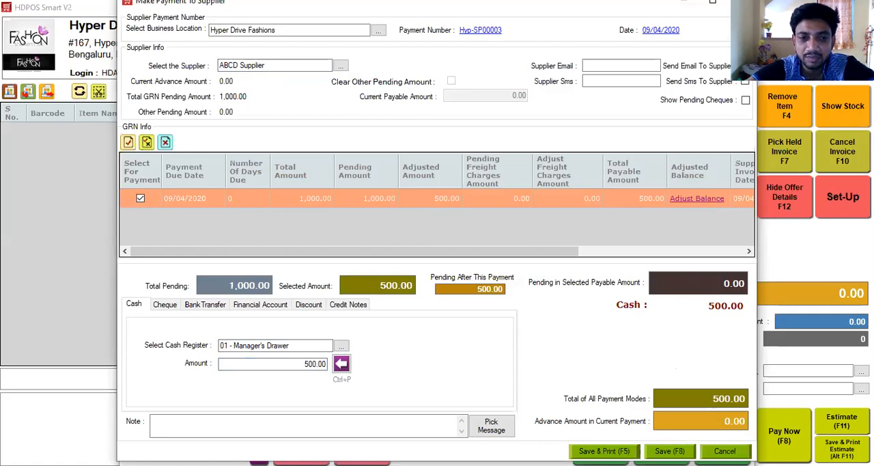
pyautogui.press('F8')
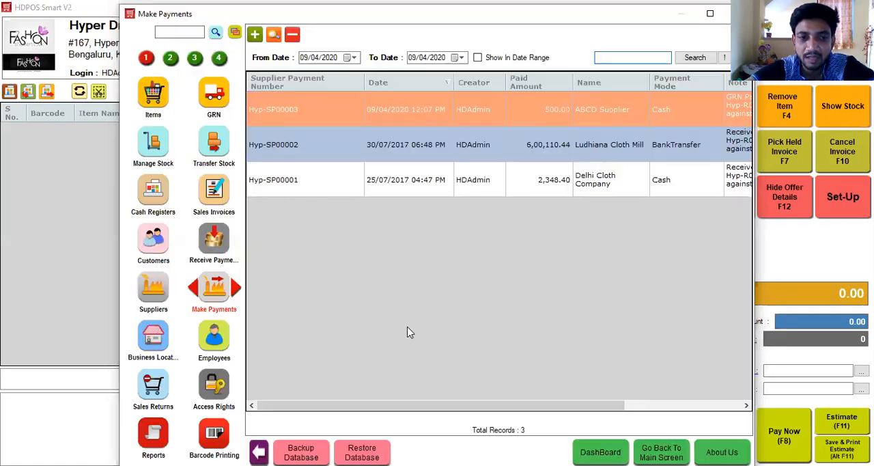
# Step: View the ledger of ABCD Supplier from the Suppliers module and close it
pyautogui.click(153, 290)
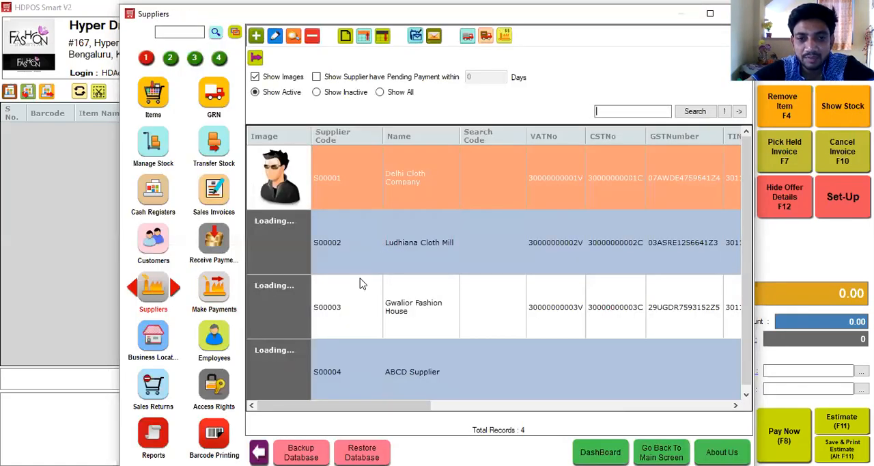
pyautogui.click(445, 359)
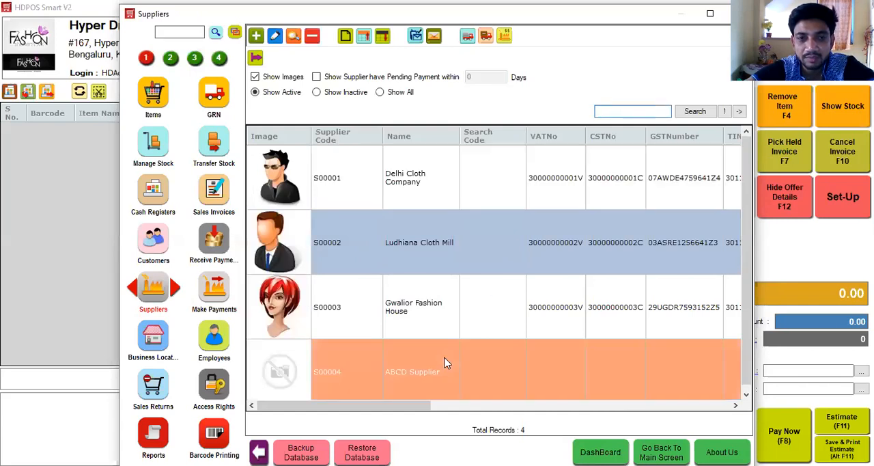
pyautogui.click(345, 37)
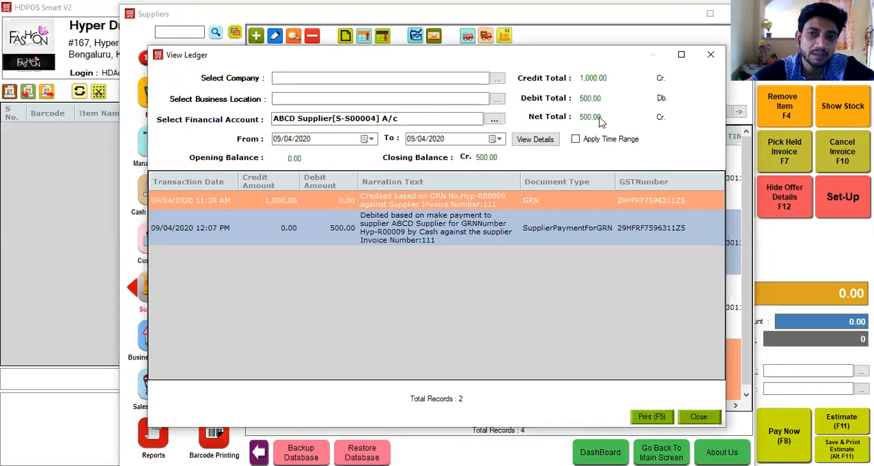
pyautogui.click(710, 55)
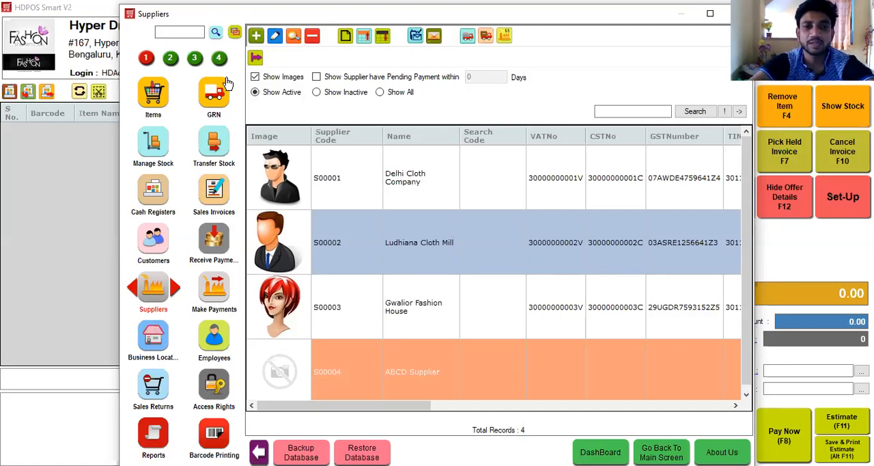
# Step: Search the Set-Up modules for "even" and open Event Logs, and search the modules for "wi"
pyautogui.write('even')
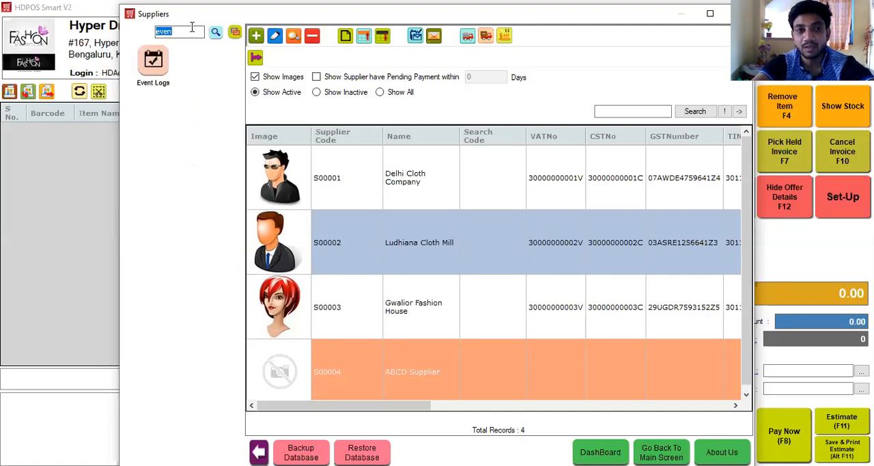
pyautogui.click(152, 71)
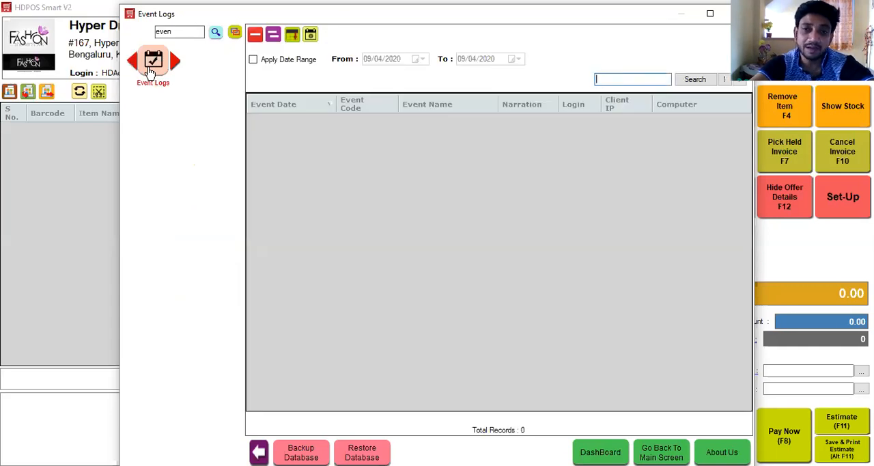
pyautogui.doubleClick(181, 35)
pyautogui.press('BackSpace')
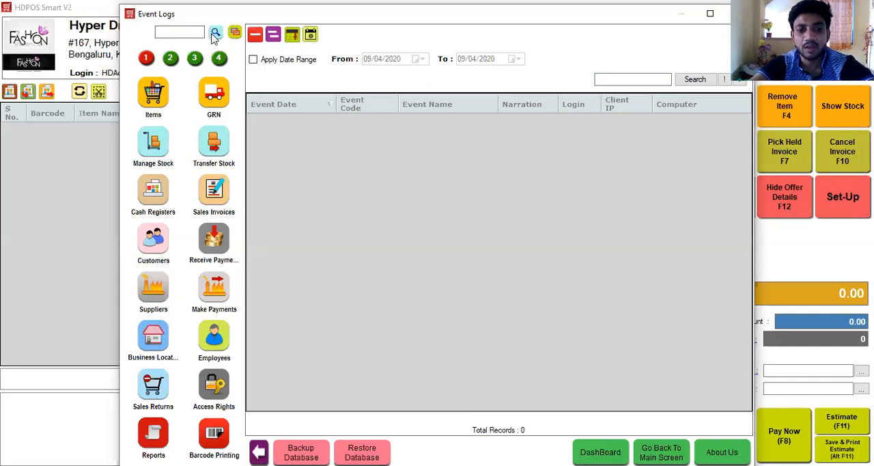
pyautogui.write('wi')
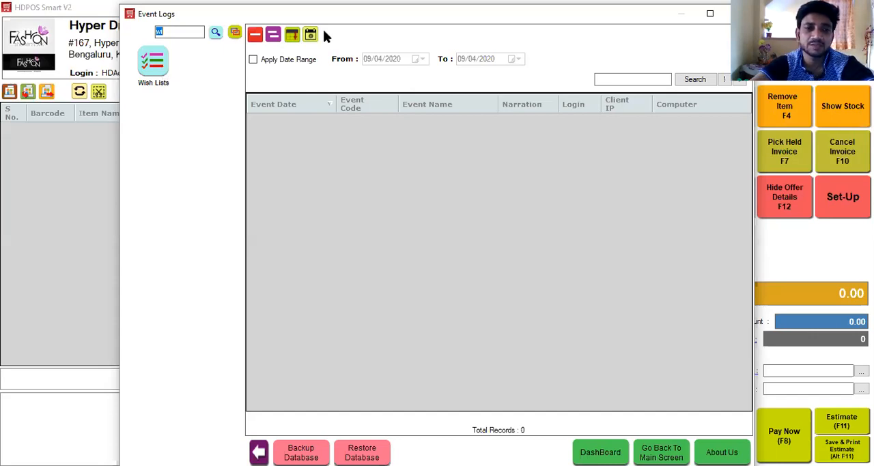
pyautogui.click(190, 32)
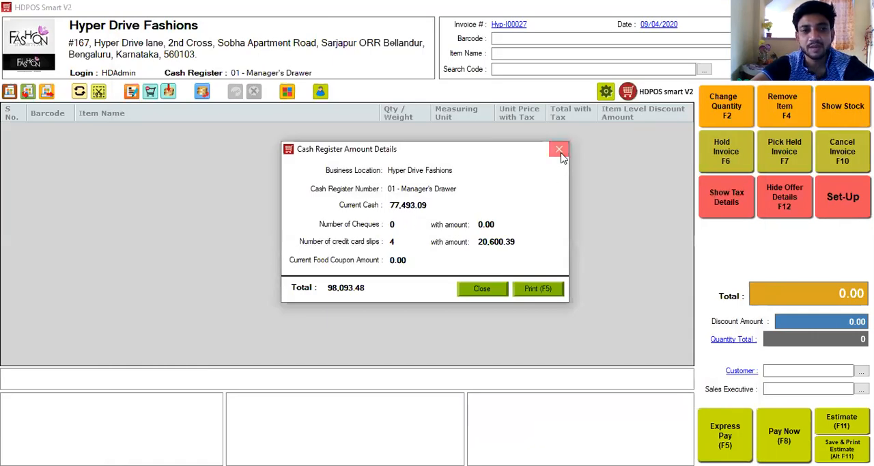
# Step: Close the cash register amount details, and view the currency denominations of a new cash transfer without entering any
pyautogui.click(559, 151)
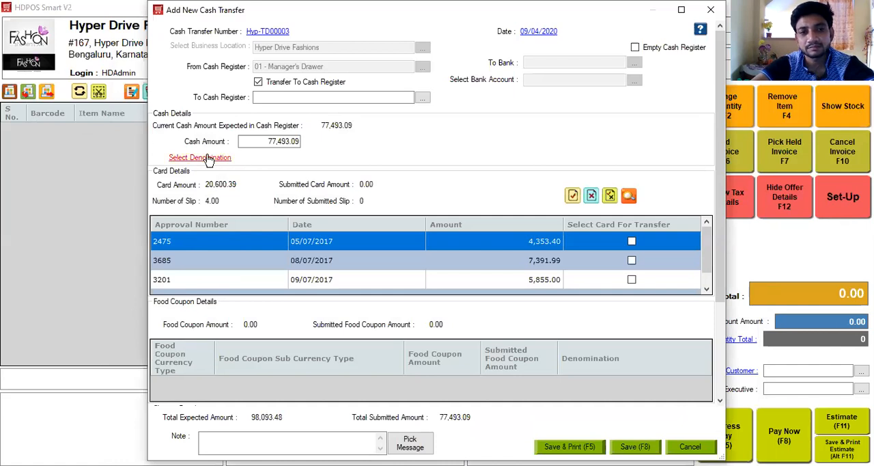
pyautogui.click(205, 157)
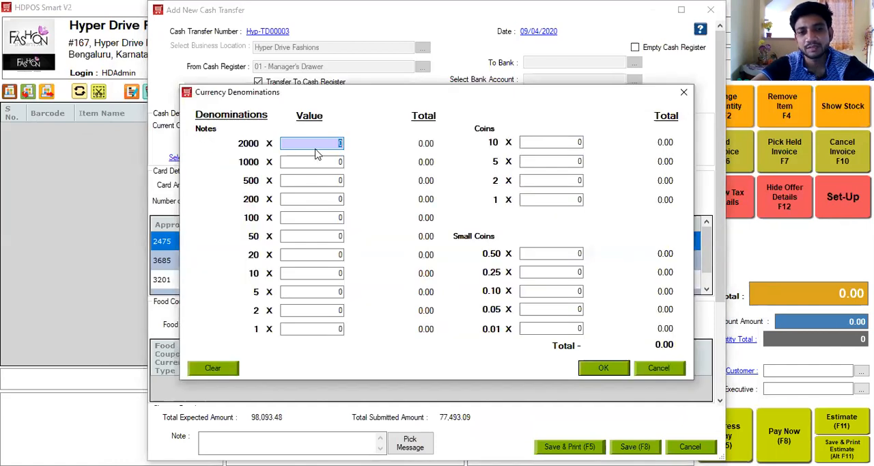
pyautogui.click(685, 95)
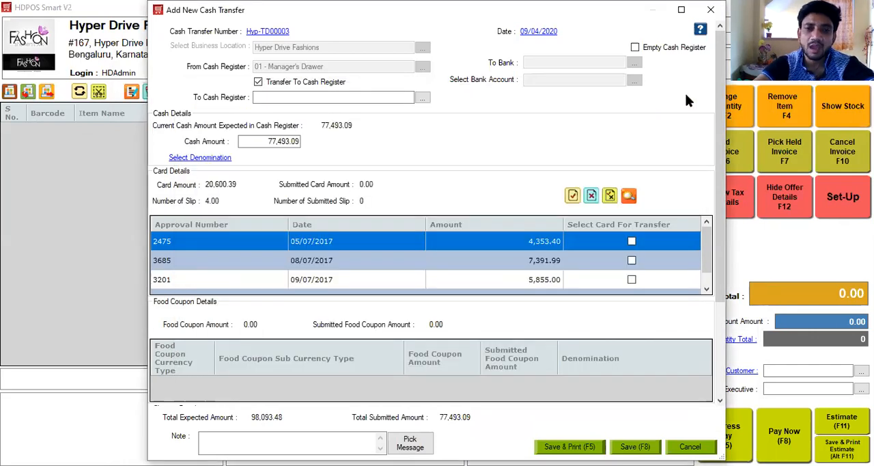